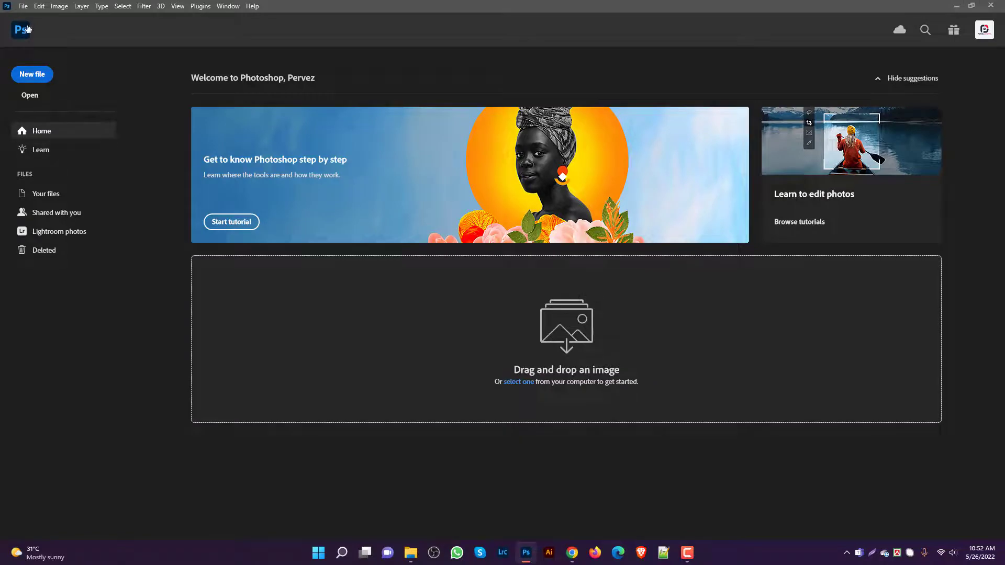
Step: Open the portrait photo #02.jpg and duplicate its Background layer
{"action": "left_click", "coordinate": [23, 7]}
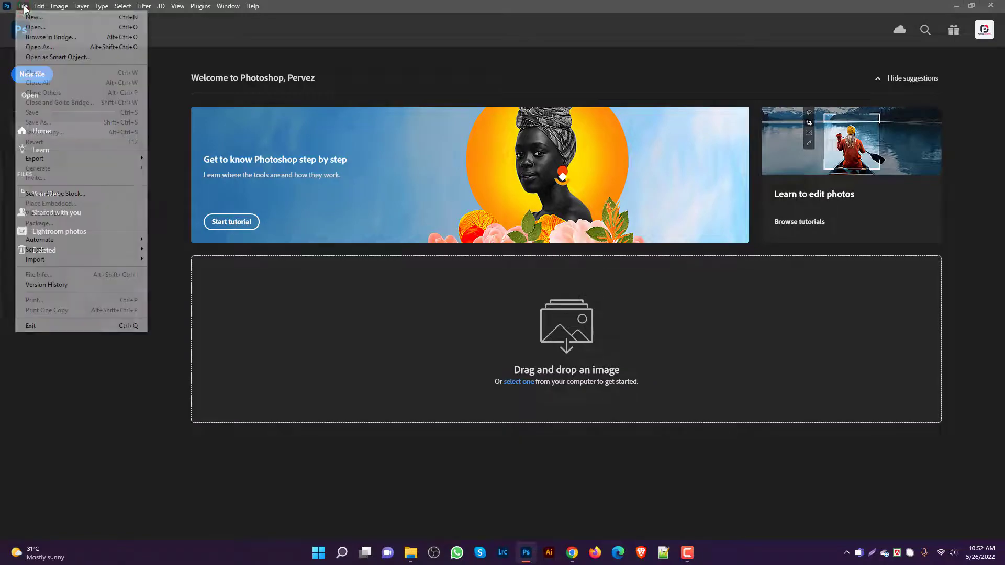
{"action": "left_click", "coordinate": [49, 27]}
{"action": "double_click", "coordinate": [177, 92]}
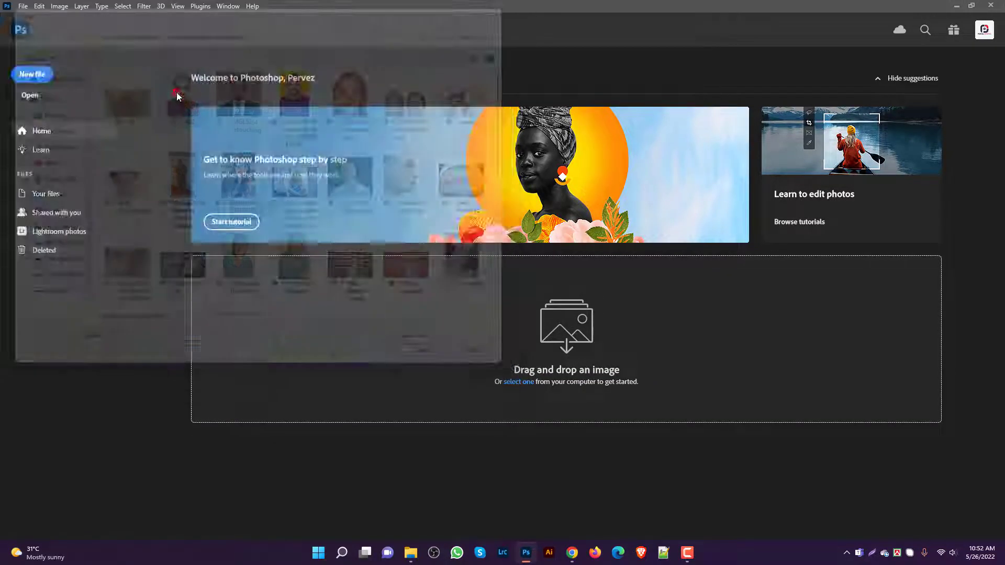
{"action": "scroll", "coordinate": [458, 264], "scroll_direction": "up", "scroll_amount": 5}
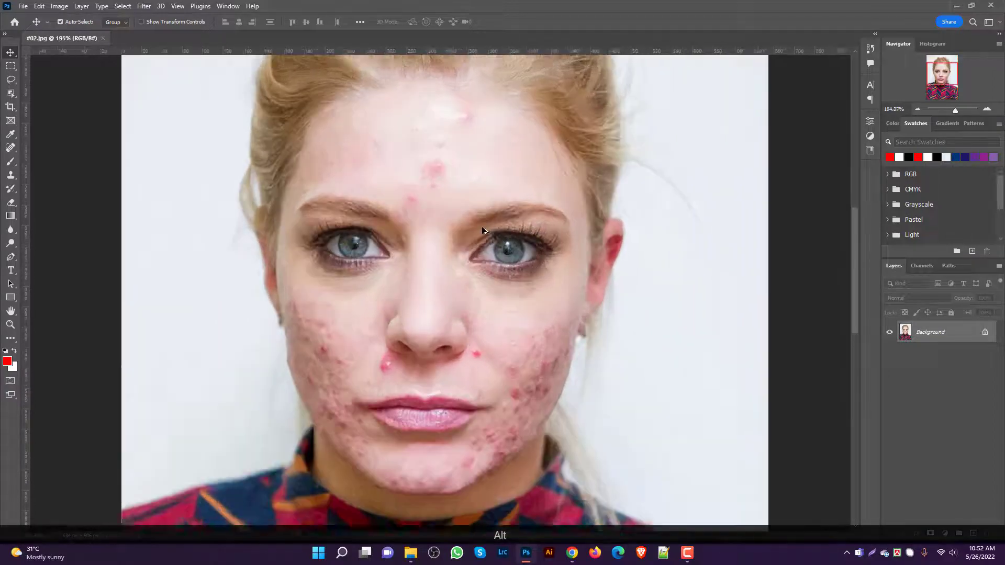
{"action": "scroll", "coordinate": [479, 238], "scroll_direction": "down", "scroll_amount": 2}
{"action": "scroll", "coordinate": [419, 220], "scroll_direction": "down", "scroll_amount": 1}
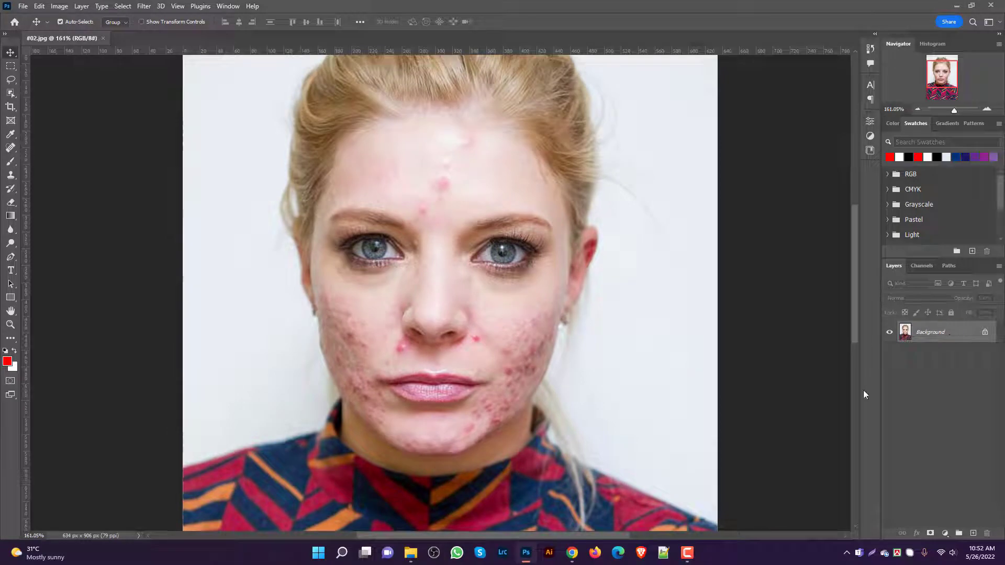
{"action": "key", "text": "ctrl+j"}
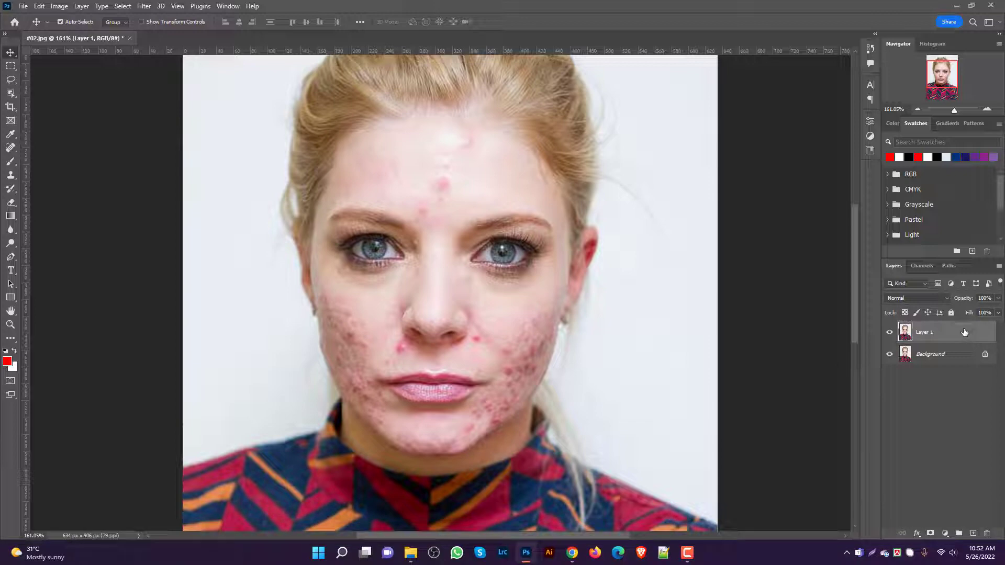
Step: Heal the red blemishes across the forehead and between the eyebrows with the Spot Healing Brush at size 30
{"action": "scroll", "coordinate": [435, 170], "scroll_direction": "up", "scroll_amount": 4}
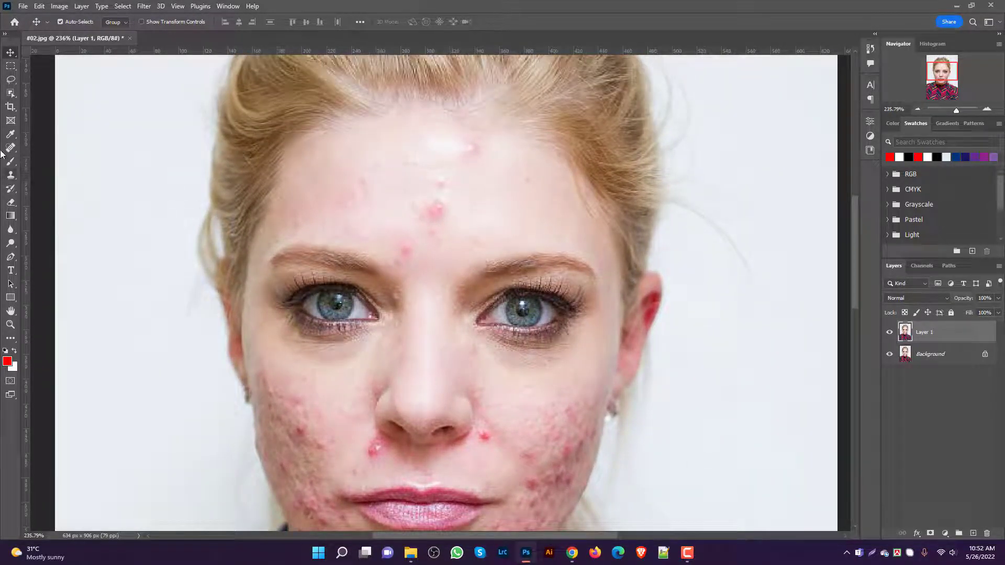
{"action": "right_click", "coordinate": [10, 147]}
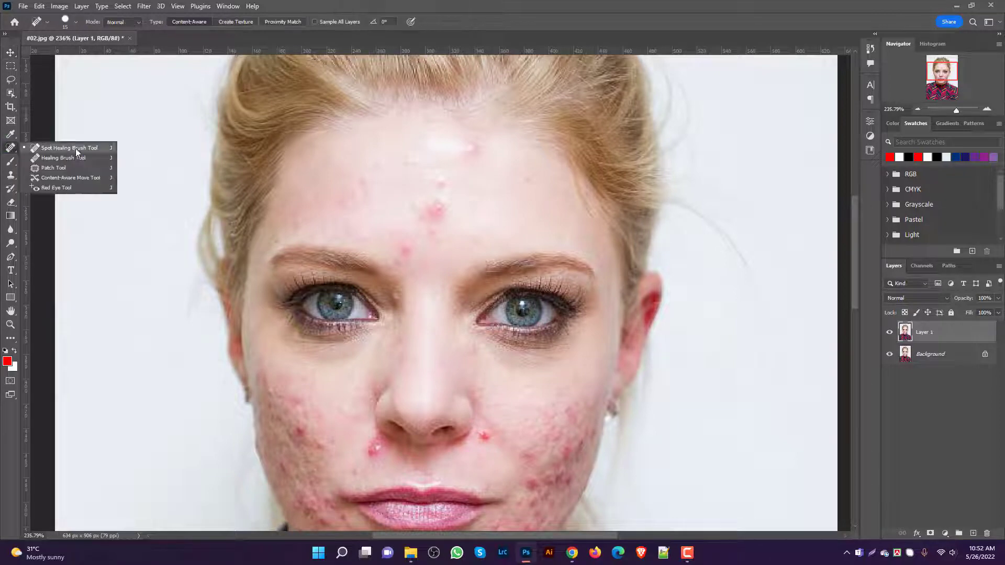
{"action": "left_click", "coordinate": [76, 149]}
{"action": "key", "text": "bracketright"}
{"action": "key", "text": "bracketright"}
{"action": "key", "text": "bracketright"}
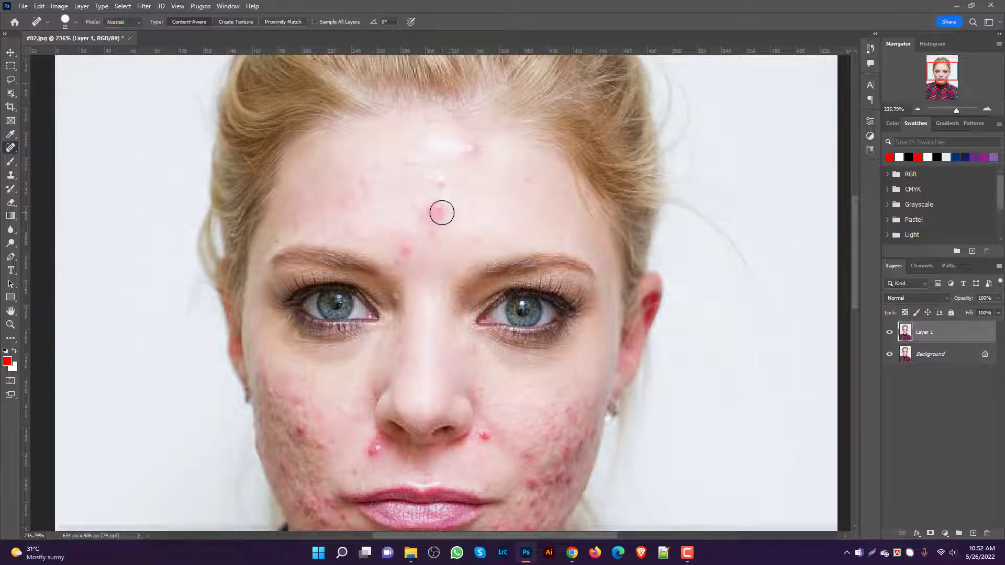
{"action": "left_click", "coordinate": [438, 209]}
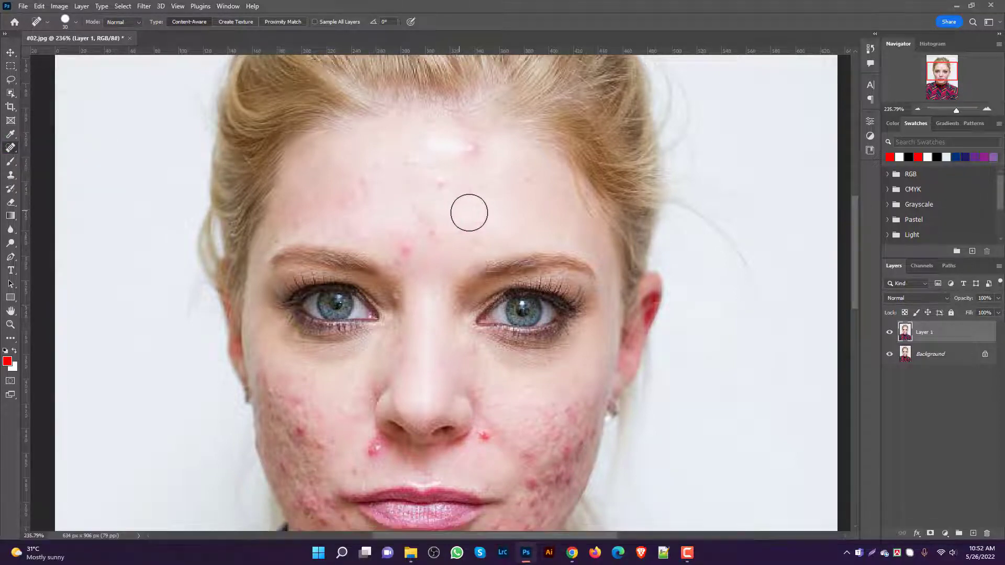
{"action": "left_click", "coordinate": [470, 151]}
{"action": "left_click", "coordinate": [433, 228]}
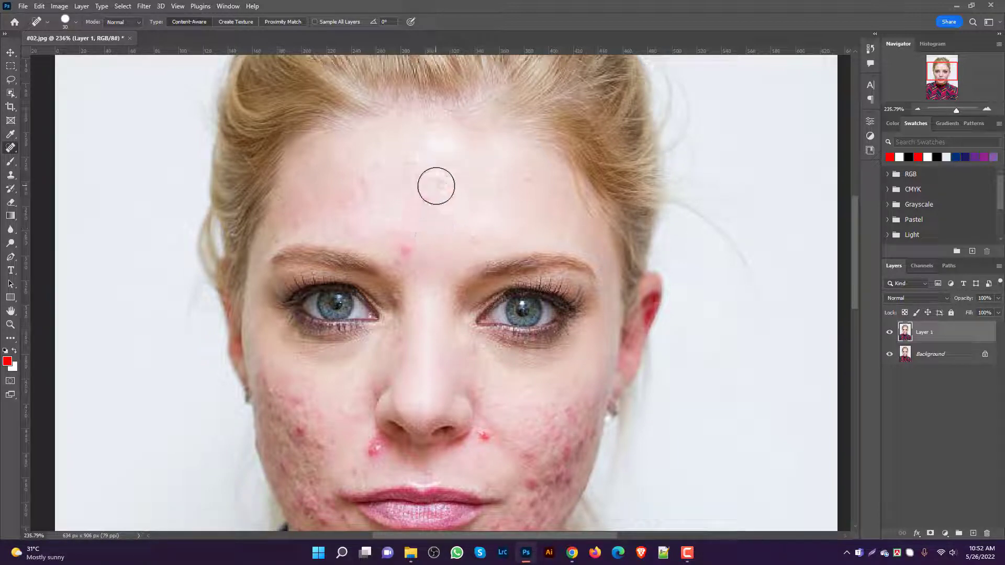
{"action": "left_click", "coordinate": [410, 247]}
{"action": "scroll", "coordinate": [440, 233], "scroll_direction": "down", "scroll_amount": 1}
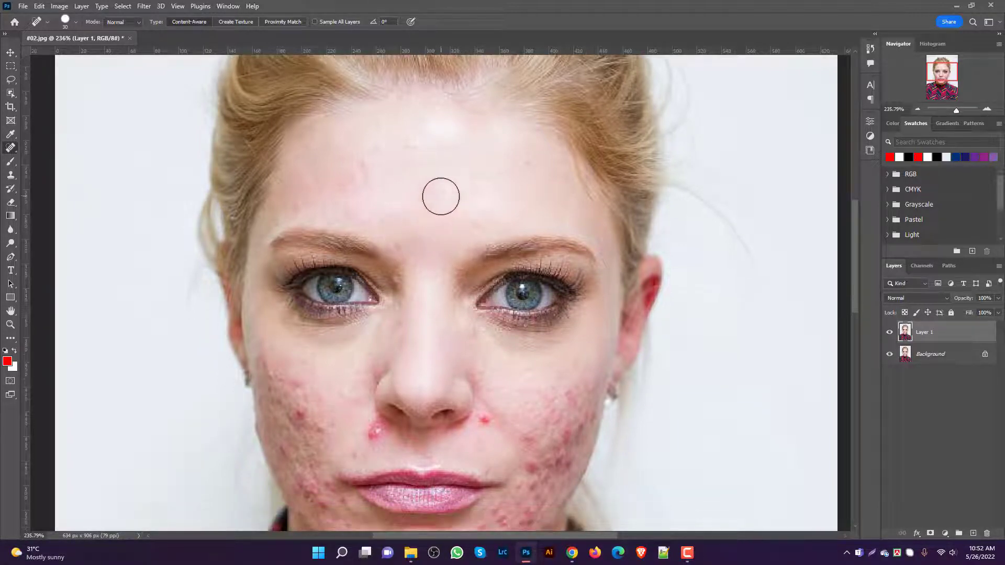
{"action": "left_click", "coordinate": [435, 201]}
{"action": "left_click", "coordinate": [379, 148]}
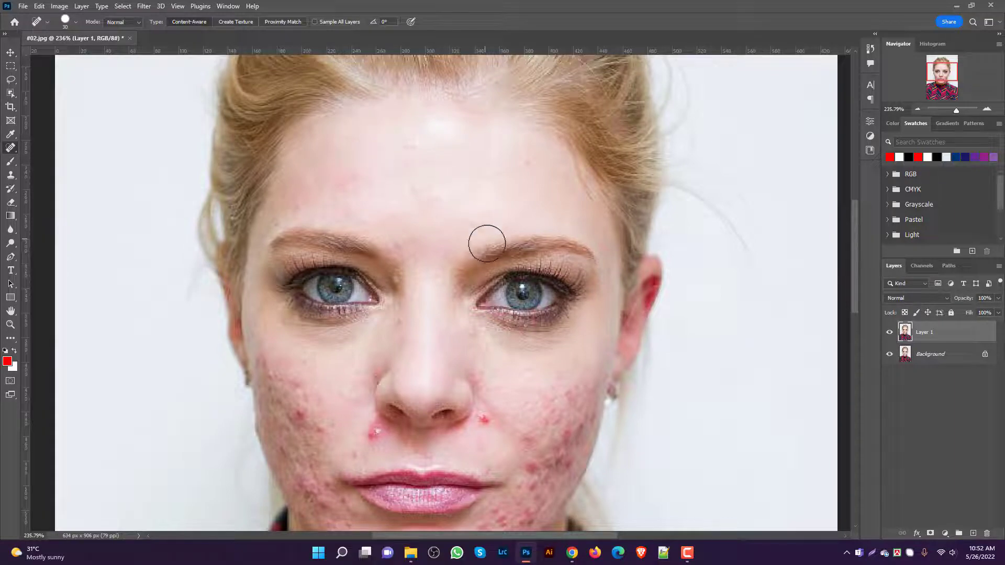
Step: Reduce the healing brush to size 20 and remove the red spots on both sides of the nose and above the lip
{"action": "scroll", "coordinate": [487, 235], "scroll_direction": "down", "scroll_amount": 5}
{"action": "key", "text": "["}
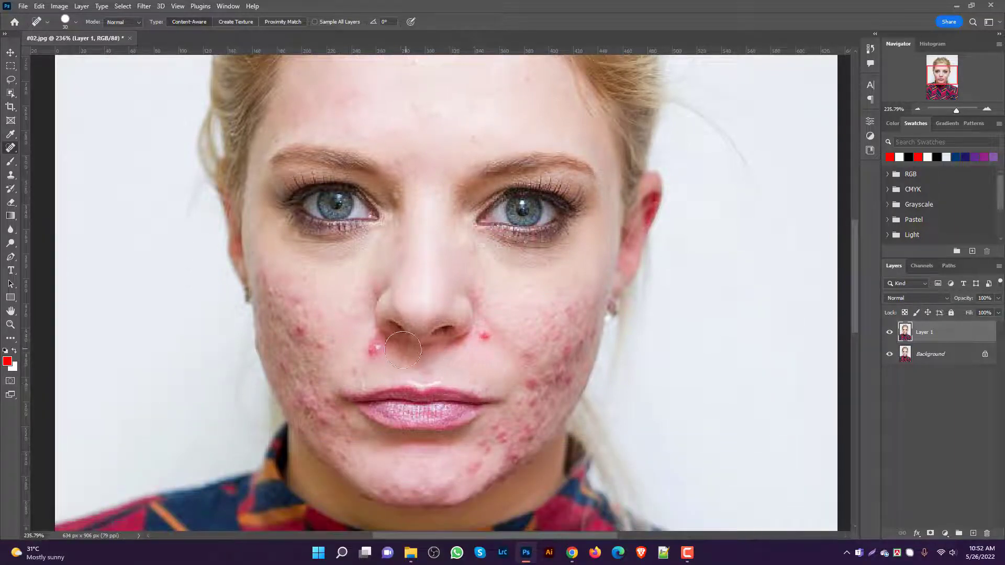
{"action": "left_click", "coordinate": [375, 348]}
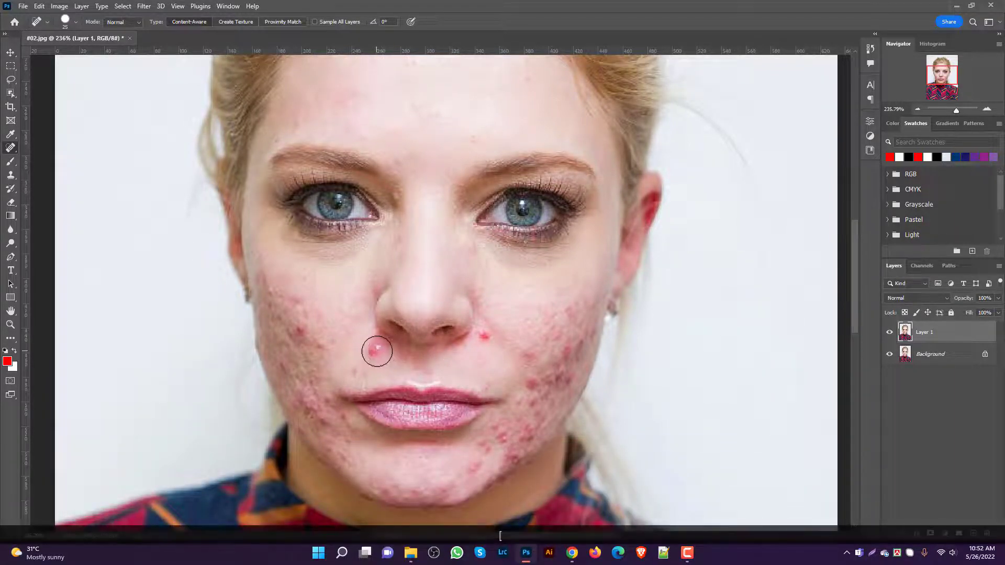
{"action": "key", "text": "["}
{"action": "left_click", "coordinate": [352, 367]}
{"action": "left_click", "coordinate": [481, 336]}
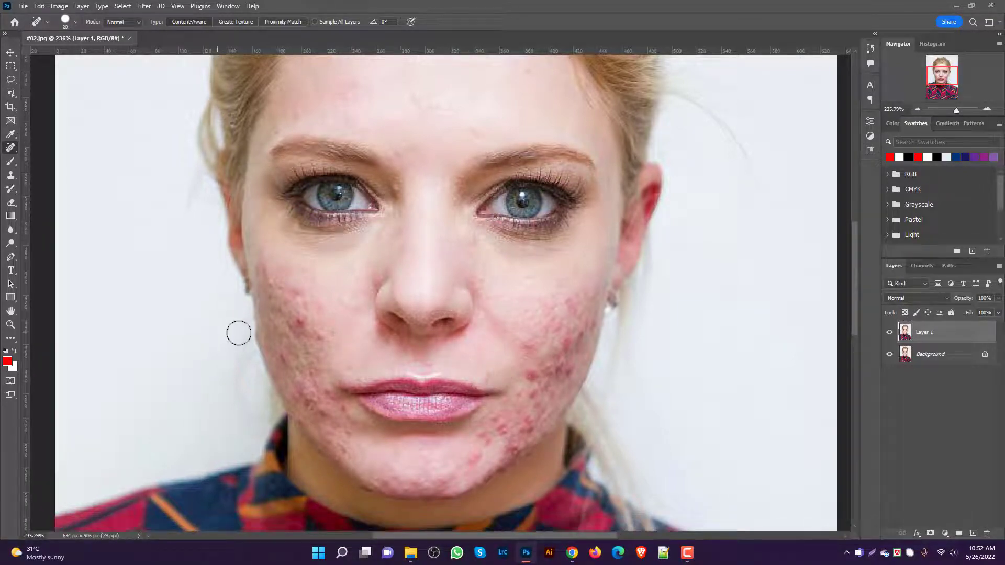
Step: Heal the prominent acne spots in the middle of the subject's right cheek
{"action": "scroll", "coordinate": [298, 324], "scroll_direction": "up", "scroll_amount": 2}
{"action": "left_click", "coordinate": [300, 318]}
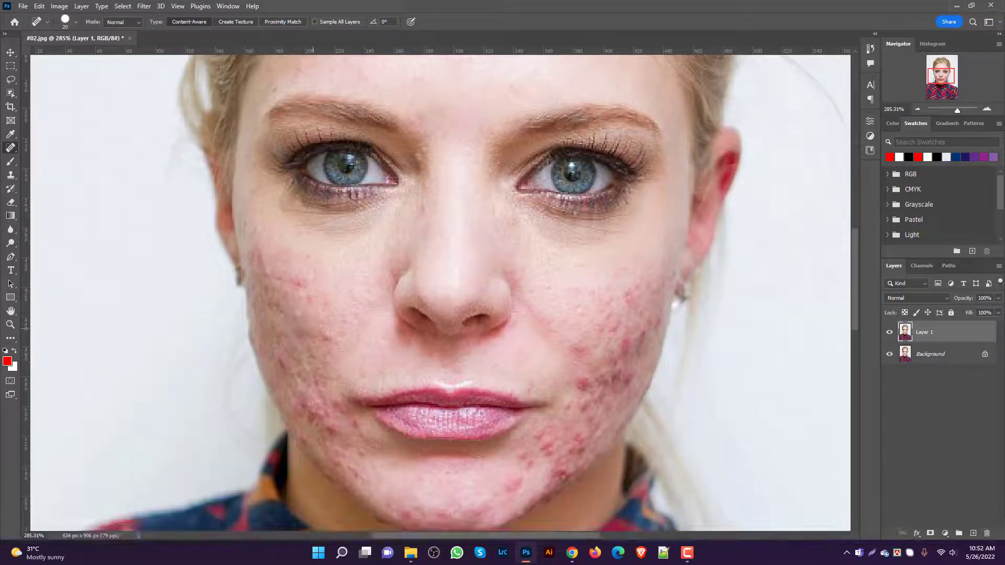
{"action": "left_click", "coordinate": [327, 340]}
{"action": "left_click", "coordinate": [296, 317]}
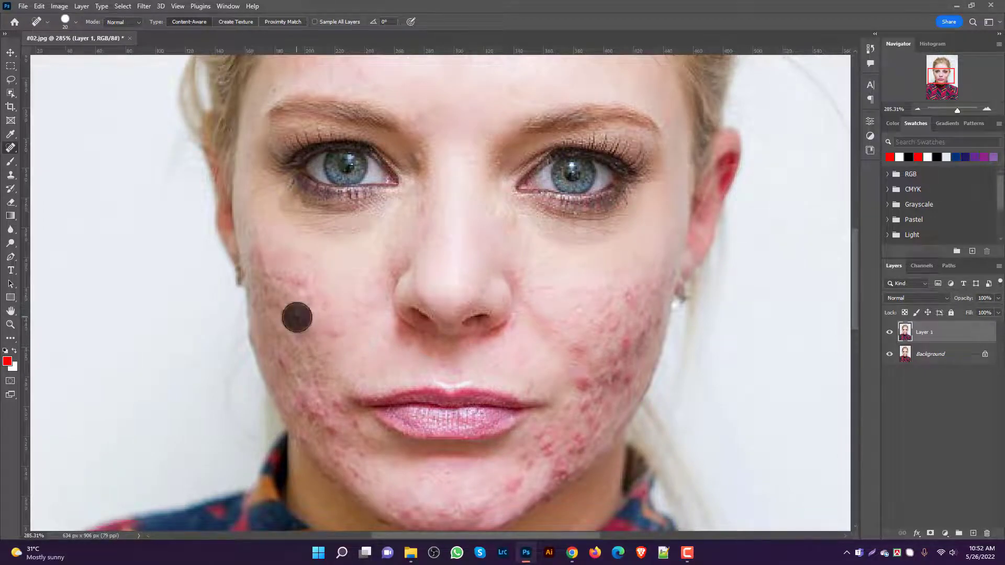
Step: Heal the dark red acne spots on the subject's left cheek, from the upper cheek down to mouth level
{"action": "scroll", "coordinate": [639, 327], "scroll_direction": "down", "scroll_amount": 1}
{"action": "left_click", "coordinate": [632, 280]}
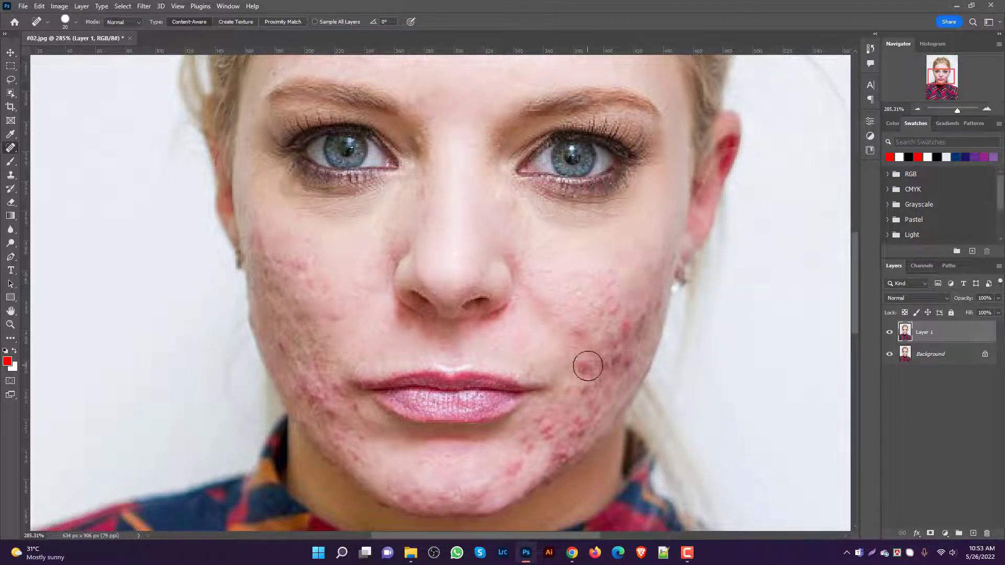
{"action": "left_click", "coordinate": [587, 367]}
{"action": "left_click", "coordinate": [620, 330]}
{"action": "left_click", "coordinate": [613, 372]}
{"action": "left_click", "coordinate": [620, 357]}
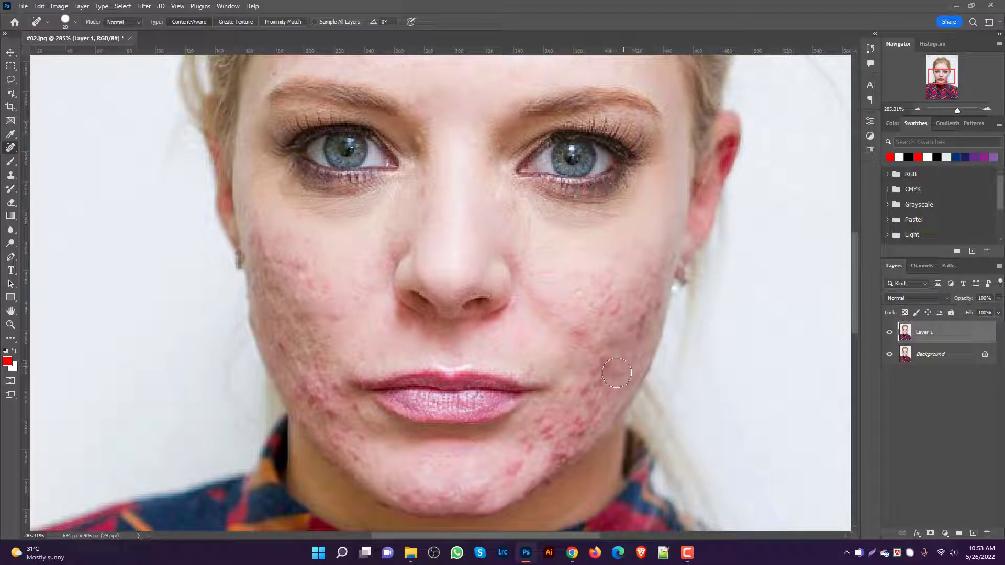
{"action": "left_click_drag", "start_coordinate": [621, 363], "coordinate": [607, 375]}
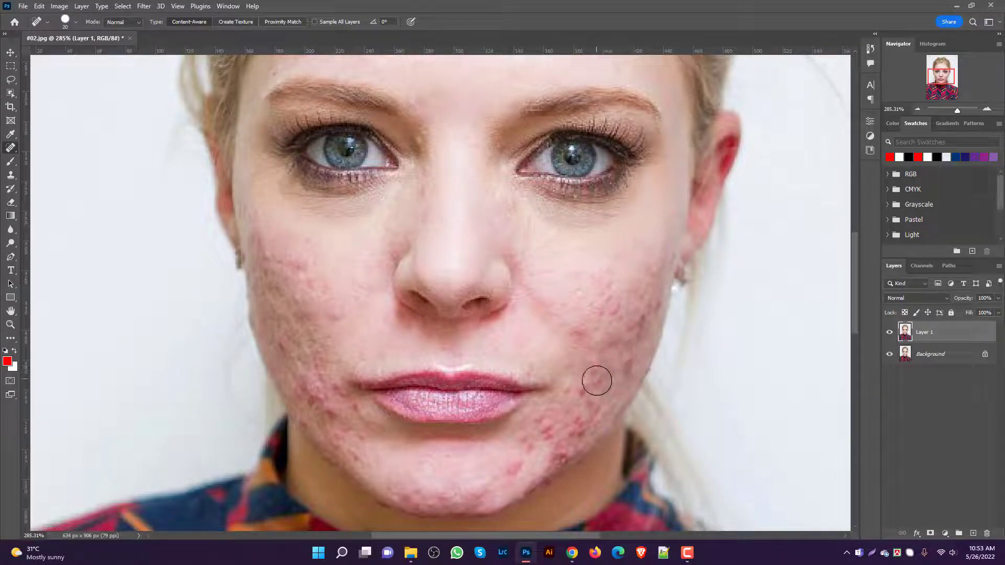
Step: Heal the blemishes below the left corner of the subject's mouth and on that side of the chin
{"action": "scroll", "coordinate": [547, 434], "scroll_direction": "down", "scroll_amount": 1}
{"action": "left_click", "coordinate": [549, 417]}
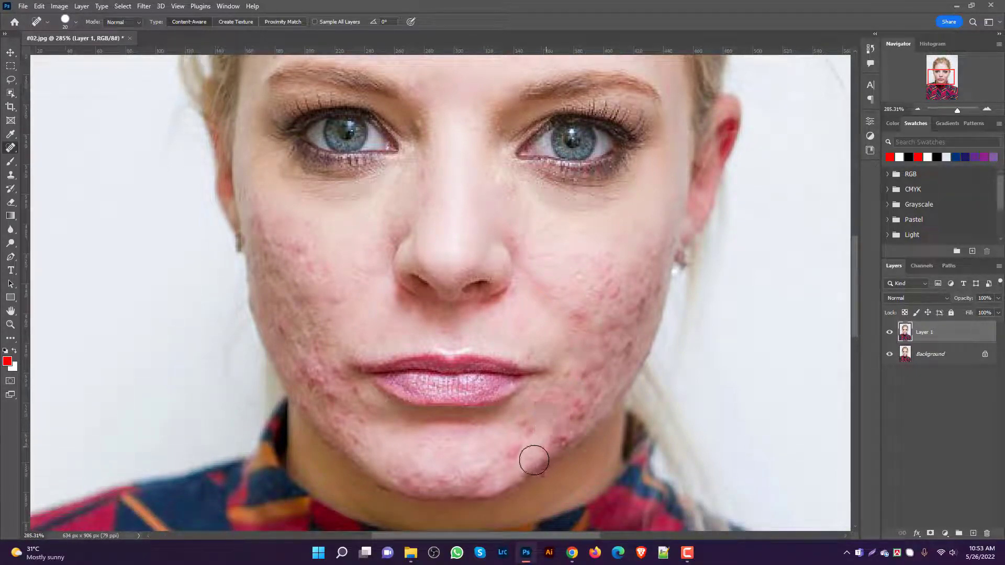
{"action": "left_click", "coordinate": [512, 447]}
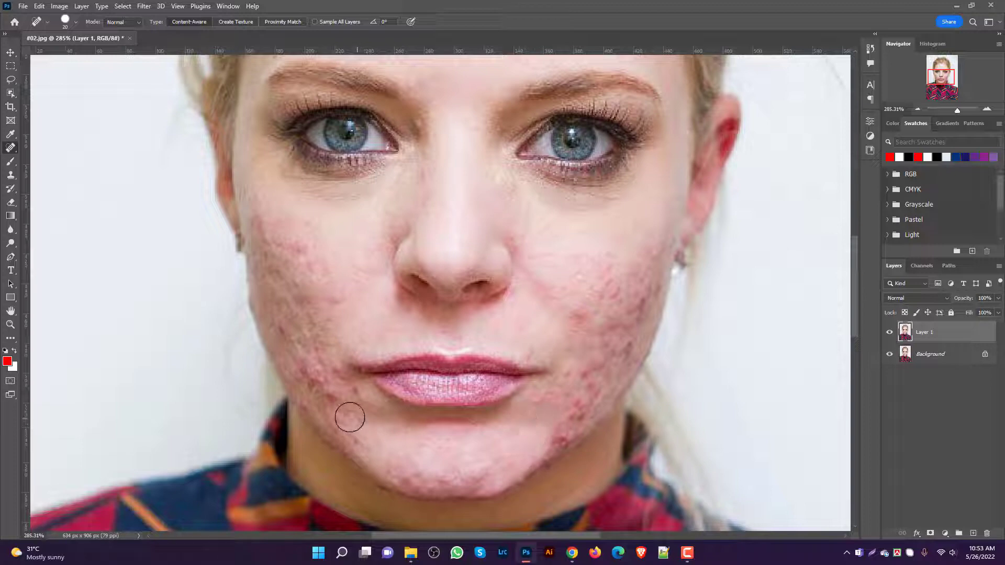
Step: Heal the acne spots beside the right corner of the subject's mouth and on the inner right cheek
{"action": "left_click", "coordinate": [328, 396]}
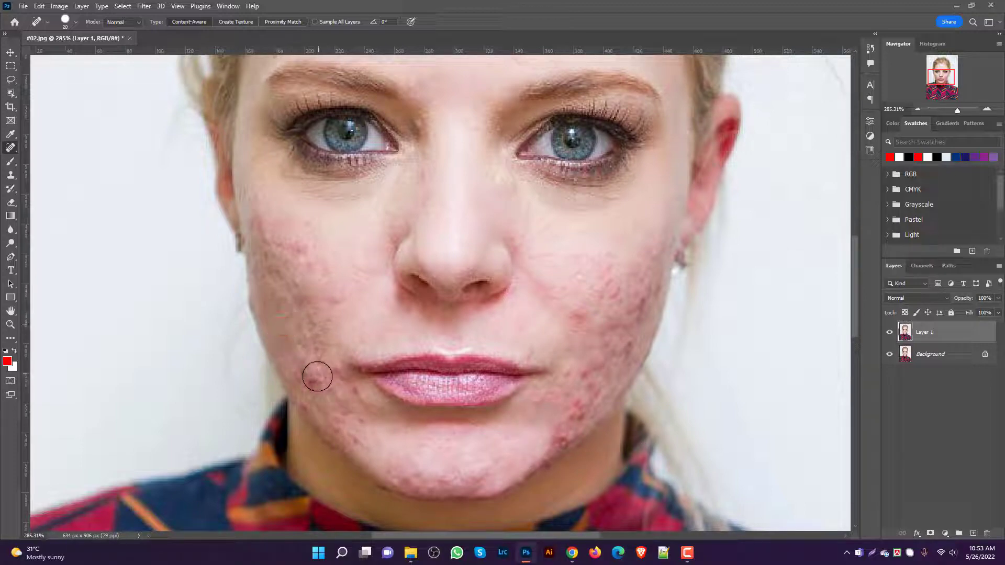
{"action": "left_click", "coordinate": [309, 373]}
{"action": "scroll", "coordinate": [340, 314], "scroll_direction": "up", "scroll_amount": 1}
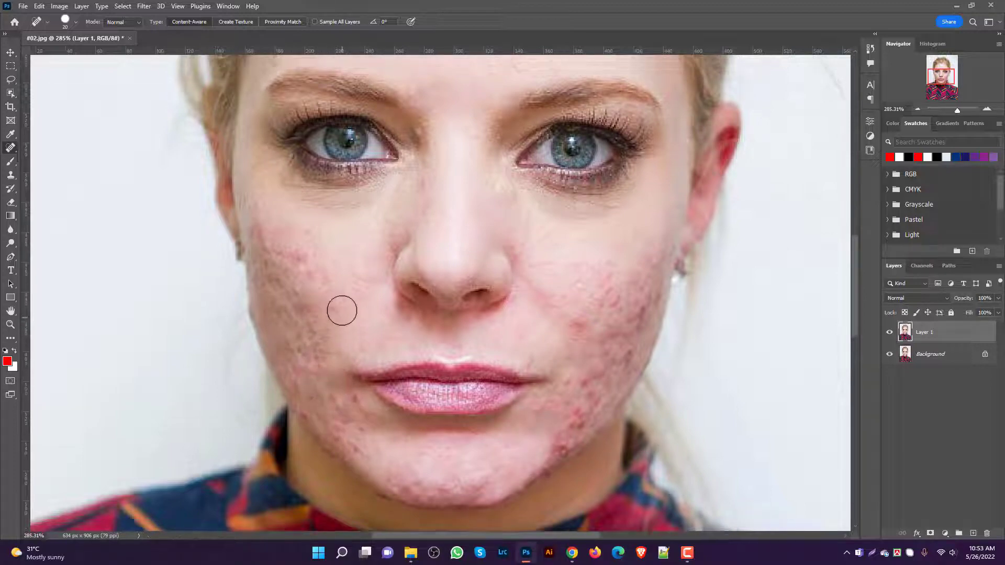
{"action": "left_click", "coordinate": [335, 307]}
Step: Heal two more marks on the upper and outer part of the subject's left cheek
{"action": "scroll", "coordinate": [359, 300], "scroll_direction": "up", "scroll_amount": 4}
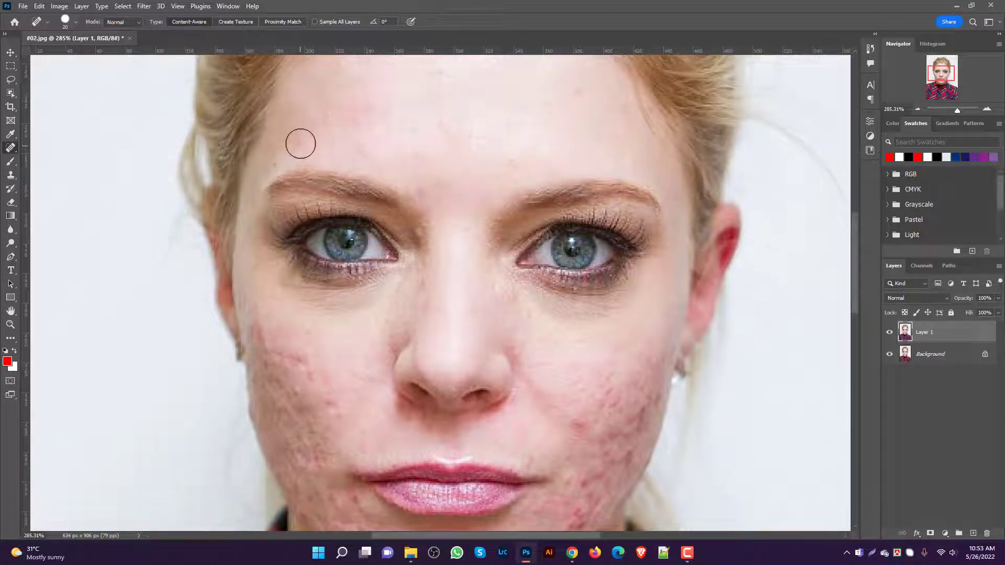
{"action": "scroll", "coordinate": [520, 361], "scroll_direction": "down", "scroll_amount": 4}
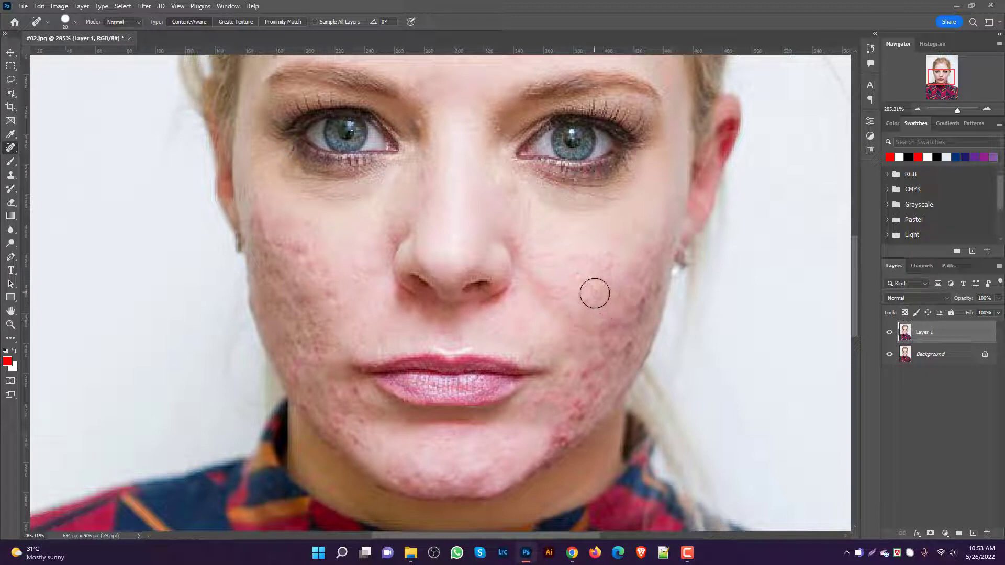
{"action": "left_click", "coordinate": [607, 264]}
{"action": "left_click", "coordinate": [640, 309]}
Step: Try to heal the spots along the subject's left jawline and below the right corner of the mouth at size 20
{"action": "scroll", "coordinate": [558, 391], "scroll_direction": "down", "scroll_amount": 2}
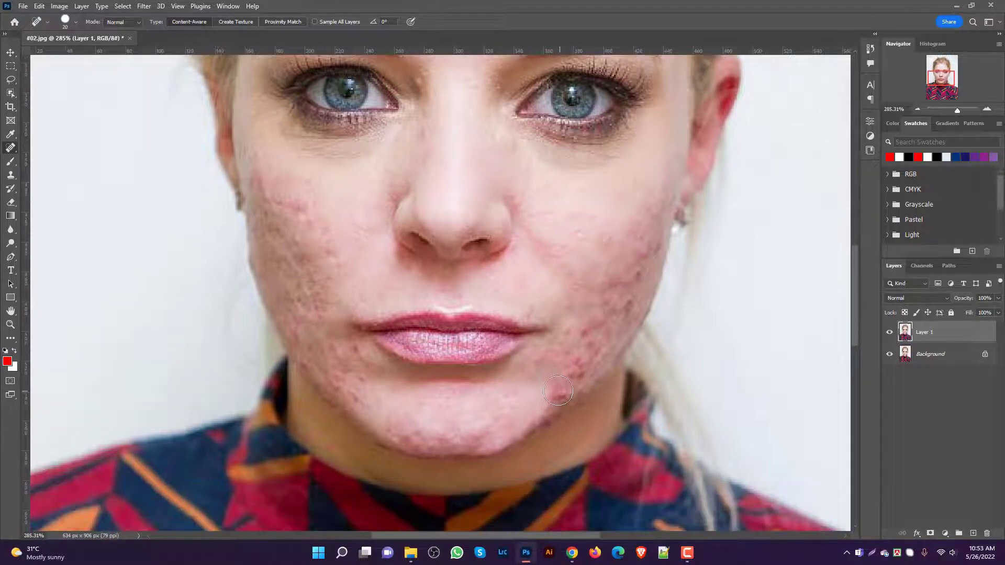
{"action": "left_click", "coordinate": [558, 395]}
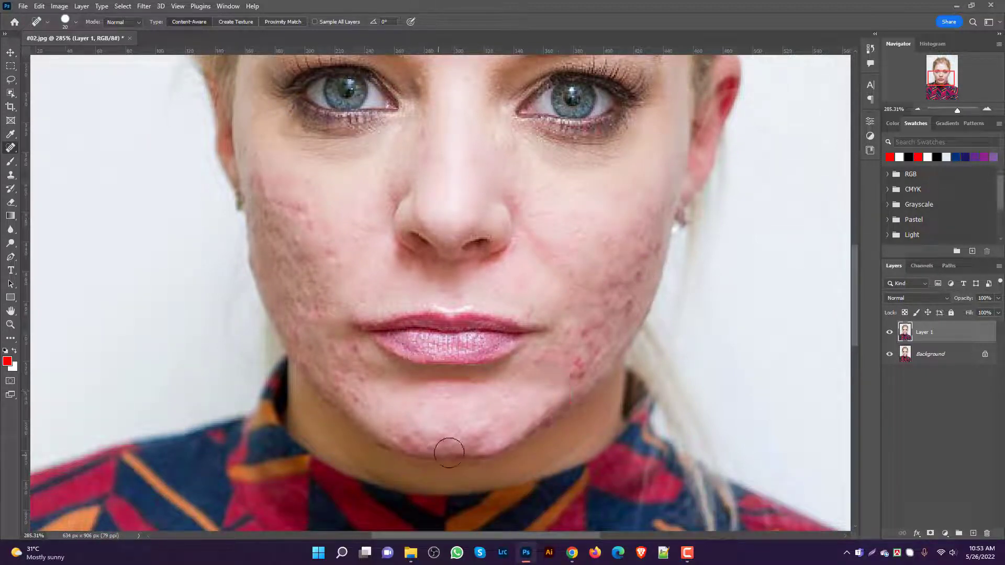
{"action": "left_click", "coordinate": [539, 367]}
{"action": "left_click", "coordinate": [362, 379]}
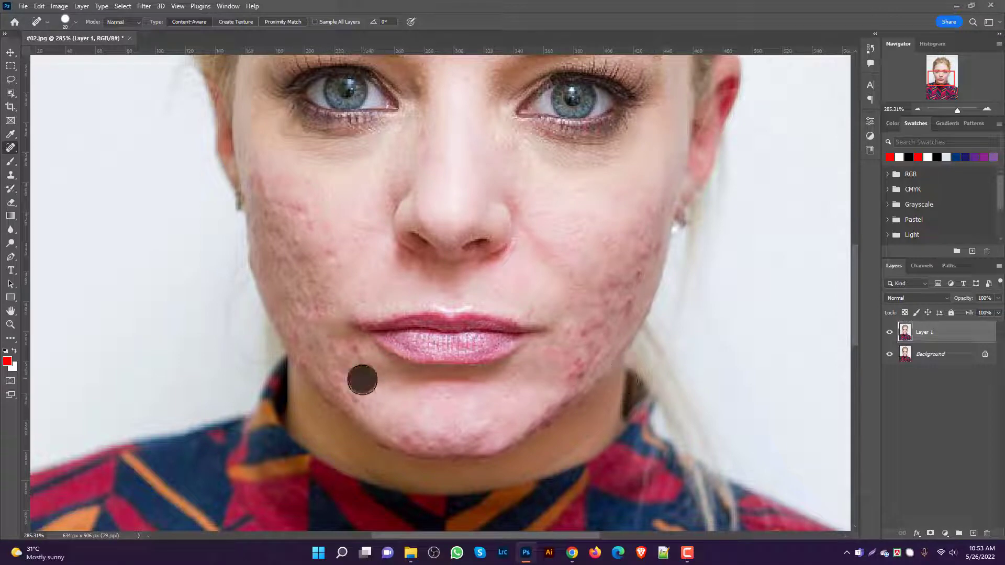
{"action": "scroll", "coordinate": [459, 415], "scroll_direction": "down", "scroll_amount": 1}
{"action": "left_click", "coordinate": [349, 340]}
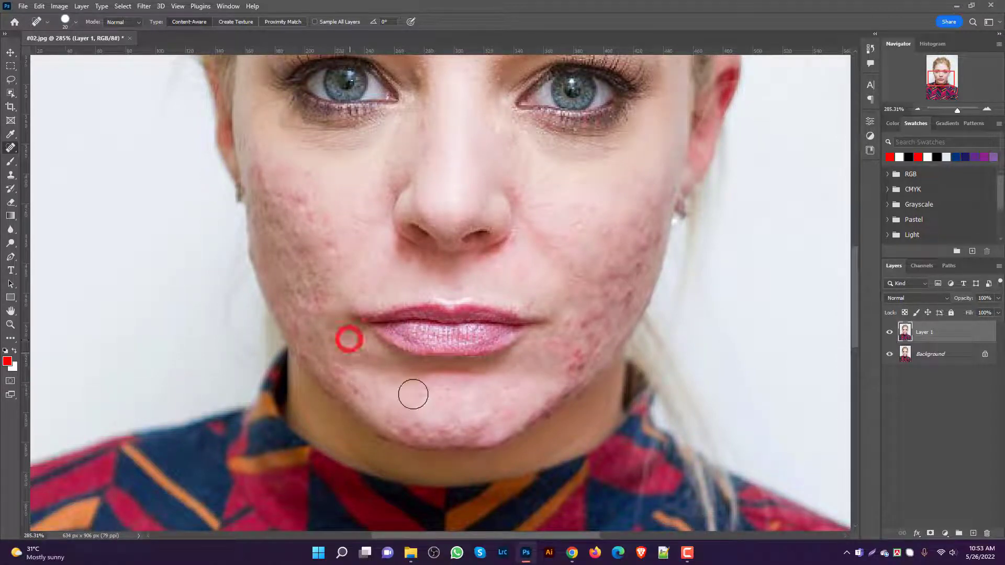
Step: Undo the last four healing strokes
{"action": "key", "text": "ctrl+z"}
{"action": "key", "text": "ctrl+z"}
{"action": "key", "text": "ctrl+z"}
{"action": "key", "text": "ctrl+z"}
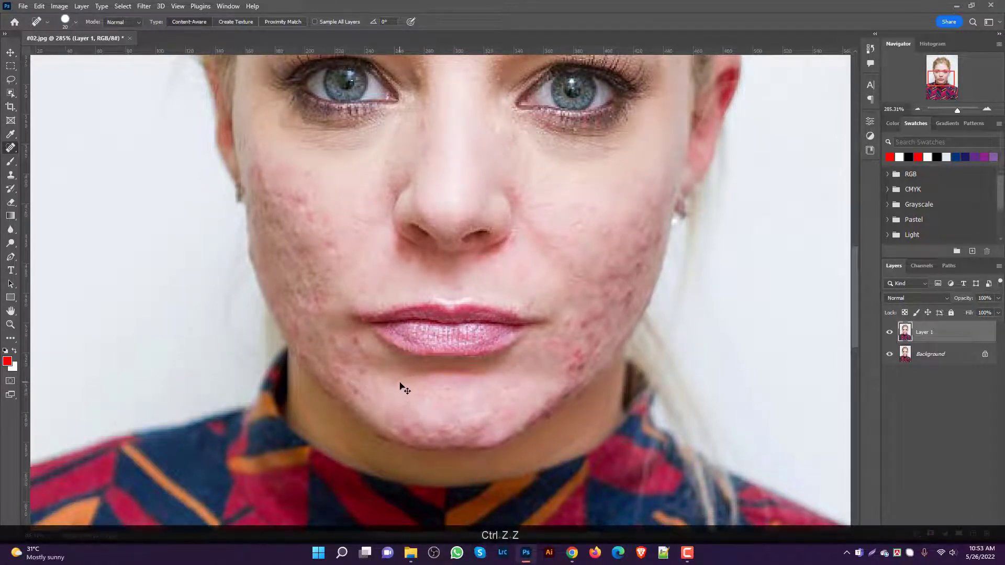
Step: Heal small spots beside and below the right corner of the subject's mouth and across the left cheek at brush size 10
{"action": "scroll", "coordinate": [360, 345], "scroll_direction": "up", "scroll_amount": 2}
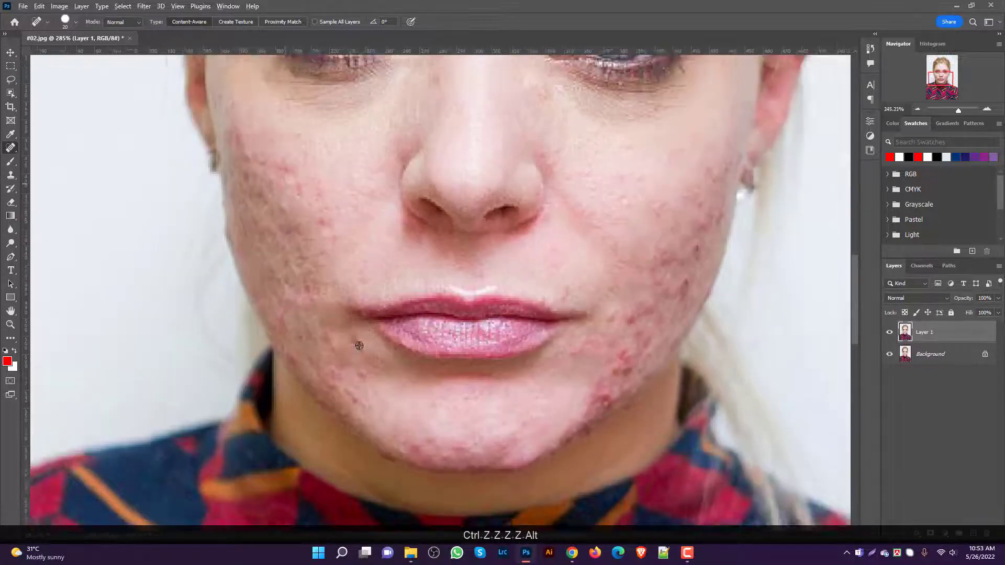
{"action": "key", "text": "bracketleft"}
{"action": "left_click", "coordinate": [354, 335]}
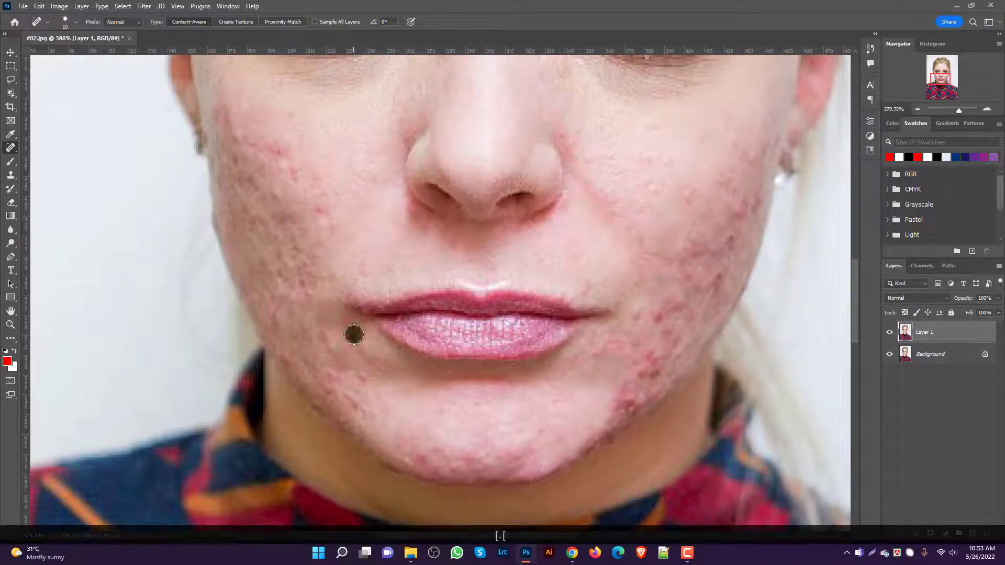
{"action": "left_click", "coordinate": [370, 380]}
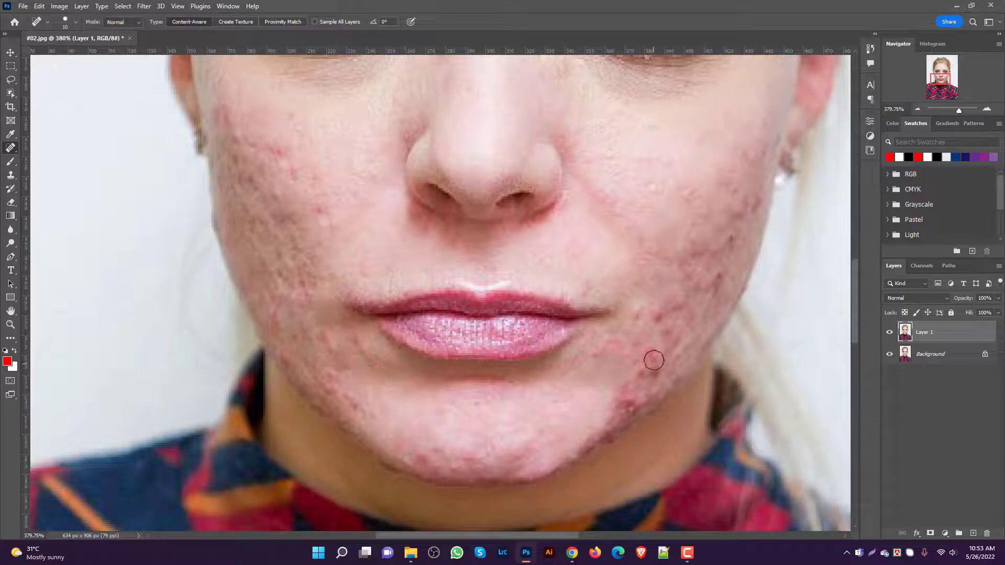
{"action": "left_click", "coordinate": [638, 312]}
{"action": "left_click", "coordinate": [731, 233]}
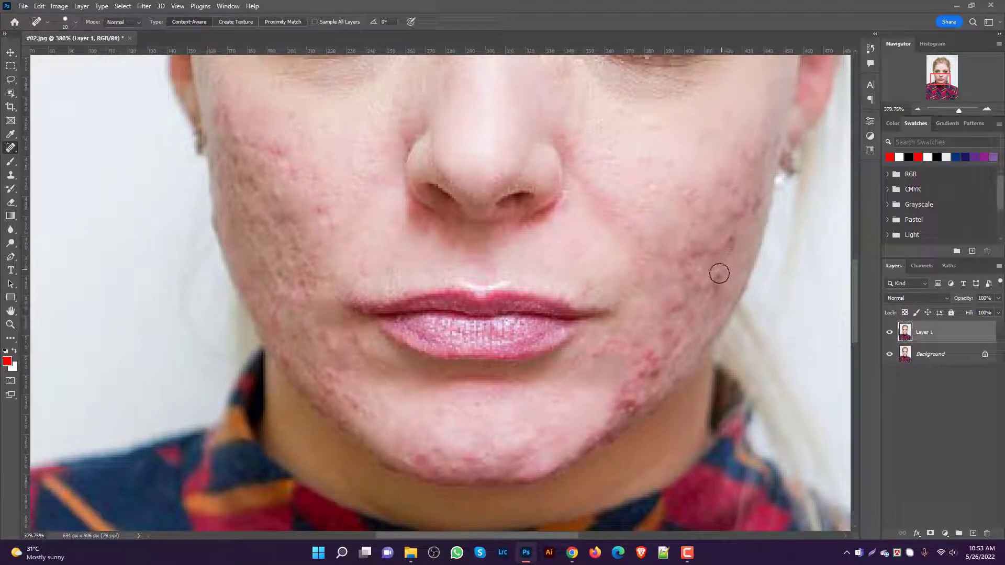
{"action": "left_click", "coordinate": [714, 274]}
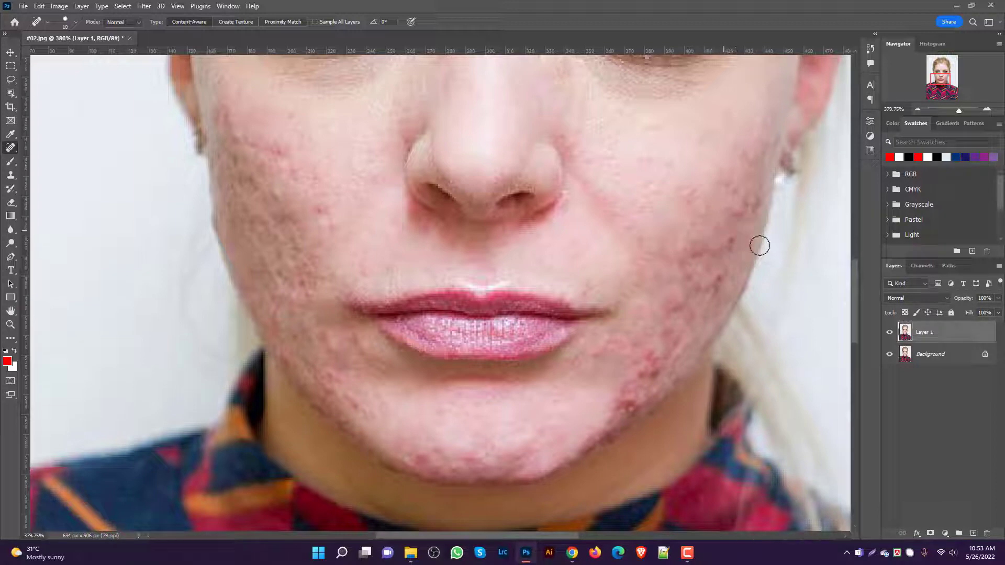
Step: Duplicate the retouched Layer 1 twice
{"action": "scroll", "coordinate": [759, 246], "scroll_direction": "down", "scroll_amount": 4}
{"action": "scroll", "coordinate": [680, 307], "scroll_direction": "up", "scroll_amount": 1}
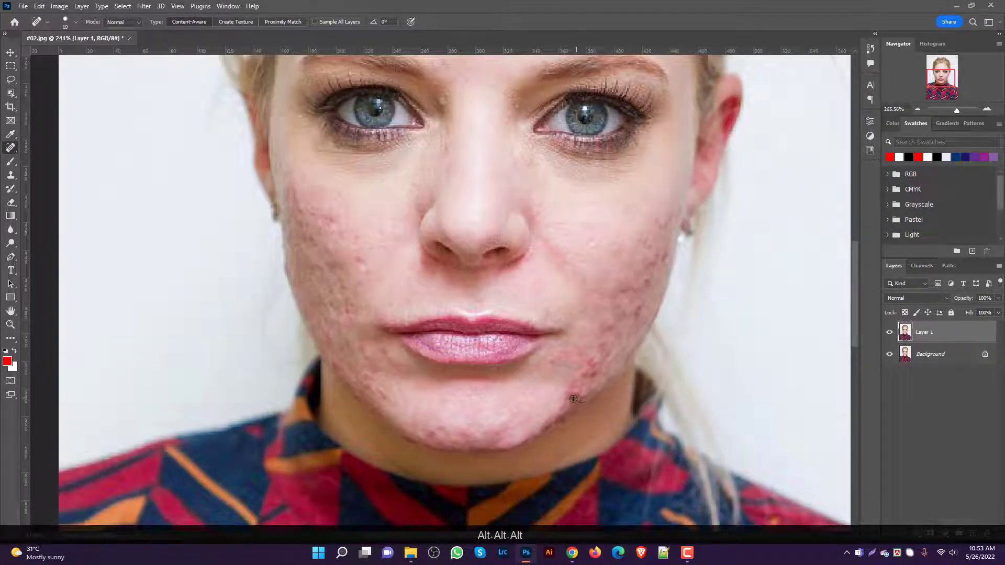
{"action": "scroll", "coordinate": [573, 398], "scroll_direction": "up", "scroll_amount": 3}
{"action": "scroll", "coordinate": [658, 405], "scroll_direction": "down", "scroll_amount": 8}
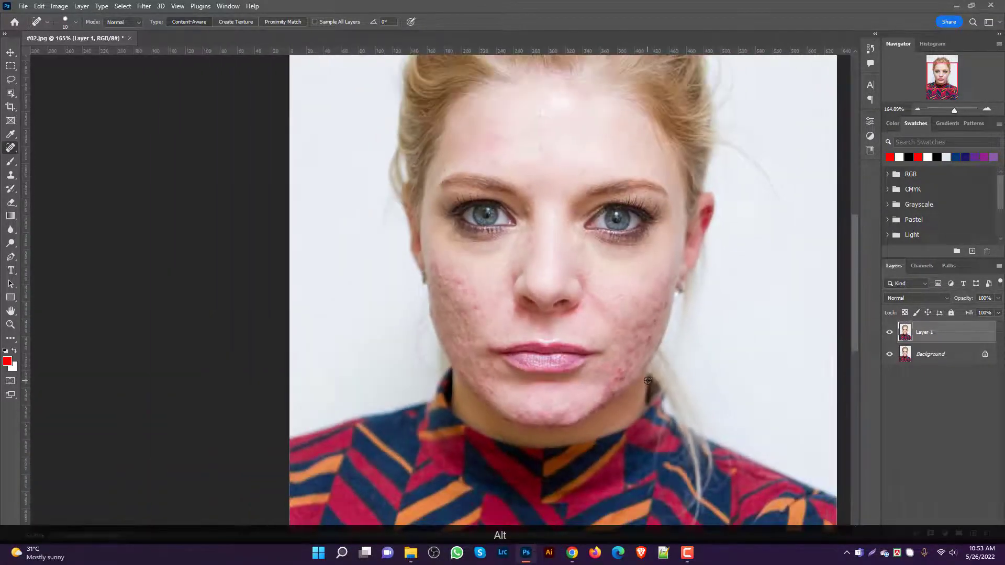
{"action": "key", "text": "alt"}
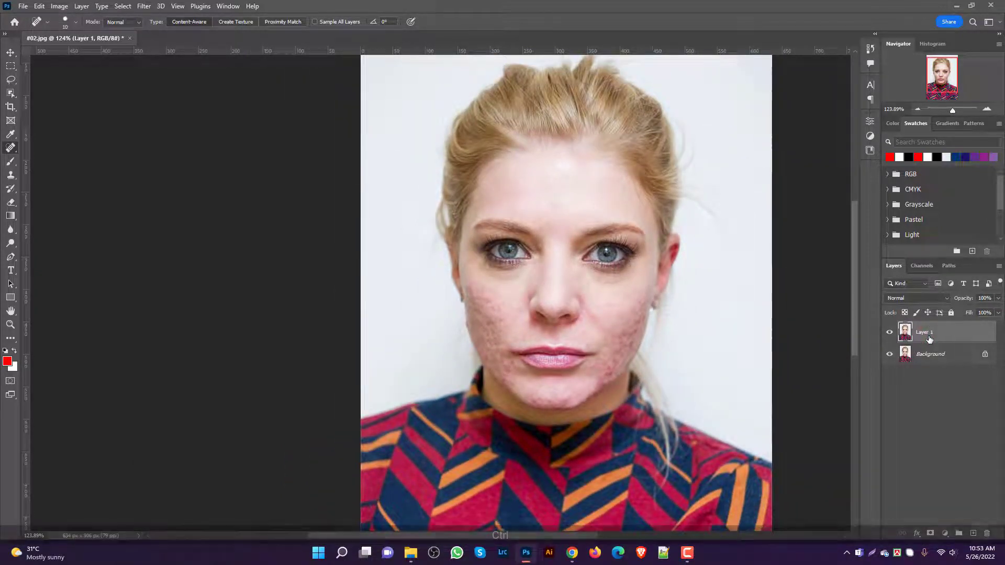
{"action": "key", "text": "ctrl+j"}
{"action": "key", "text": "ctrl+j"}
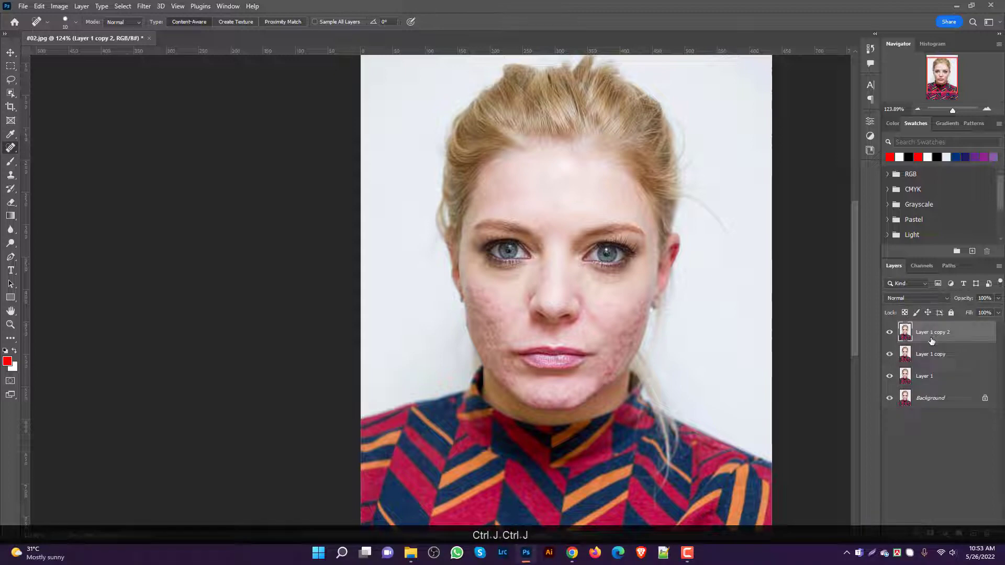
Step: Rename the original Layer 1 as Backup
{"action": "left_click", "coordinate": [925, 377]}
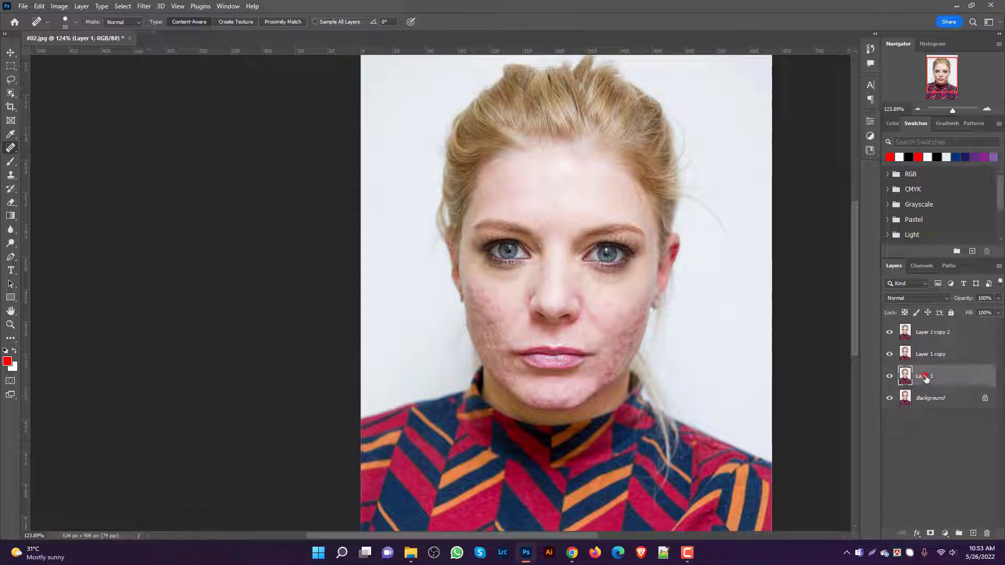
{"action": "type", "text": "Back"}
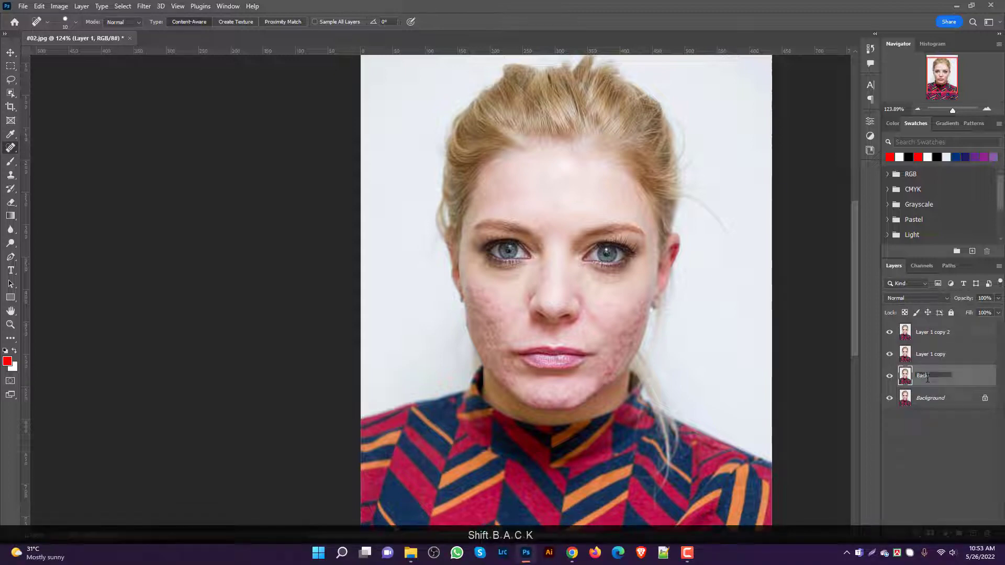
{"action": "type", "text": "up"}
{"action": "key", "text": "Return"}
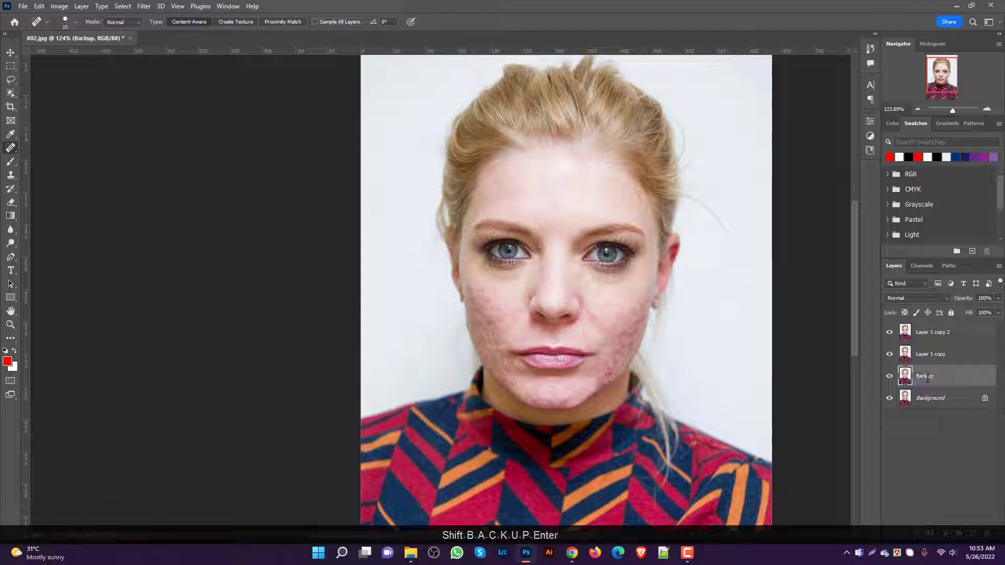
Step: Set Layer 1 copy 2 to the Vivid Light blend mode and convert it to a smart object
{"action": "left_click", "coordinate": [940, 337]}
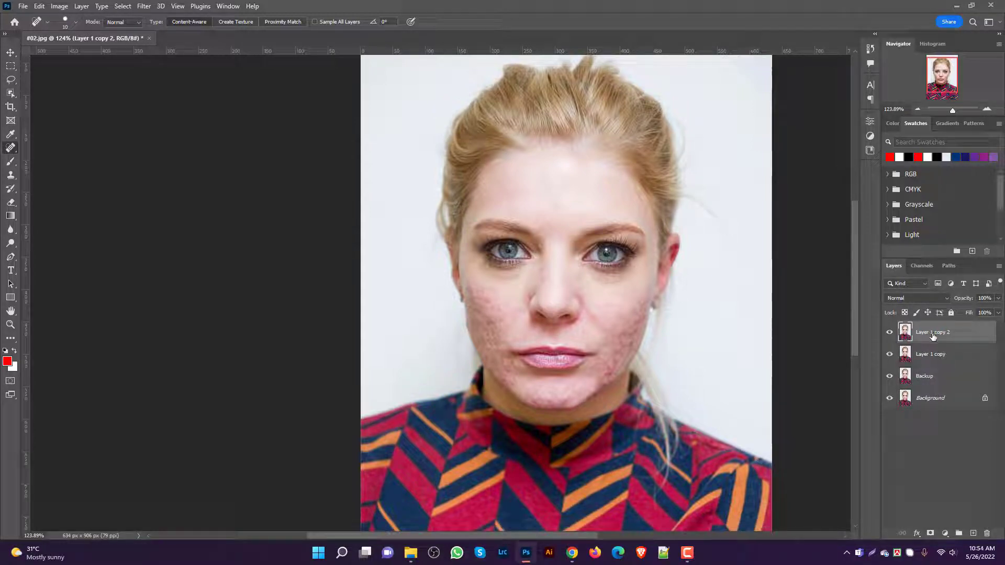
{"action": "left_click", "coordinate": [948, 298]}
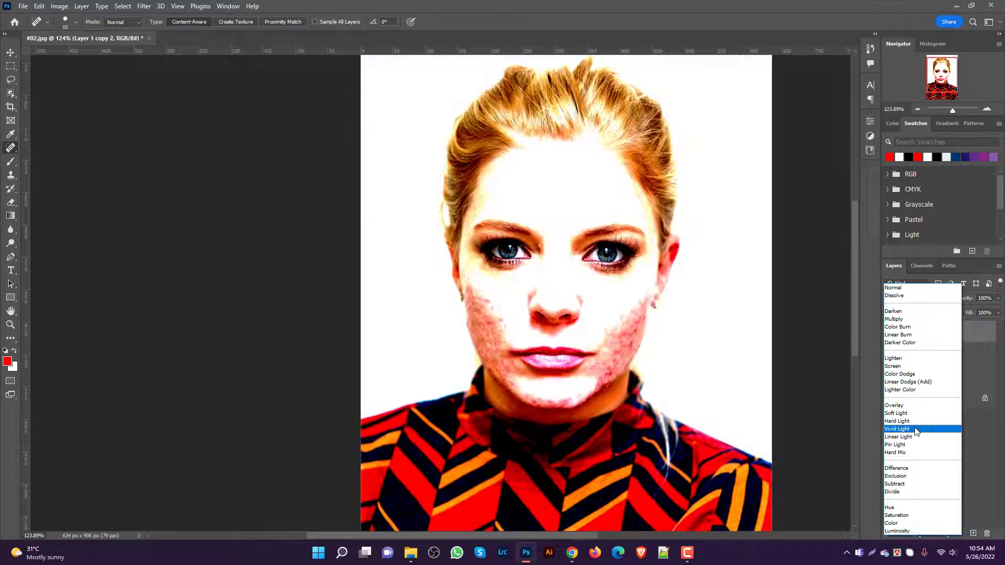
{"action": "left_click", "coordinate": [916, 431]}
{"action": "right_click", "coordinate": [944, 335]}
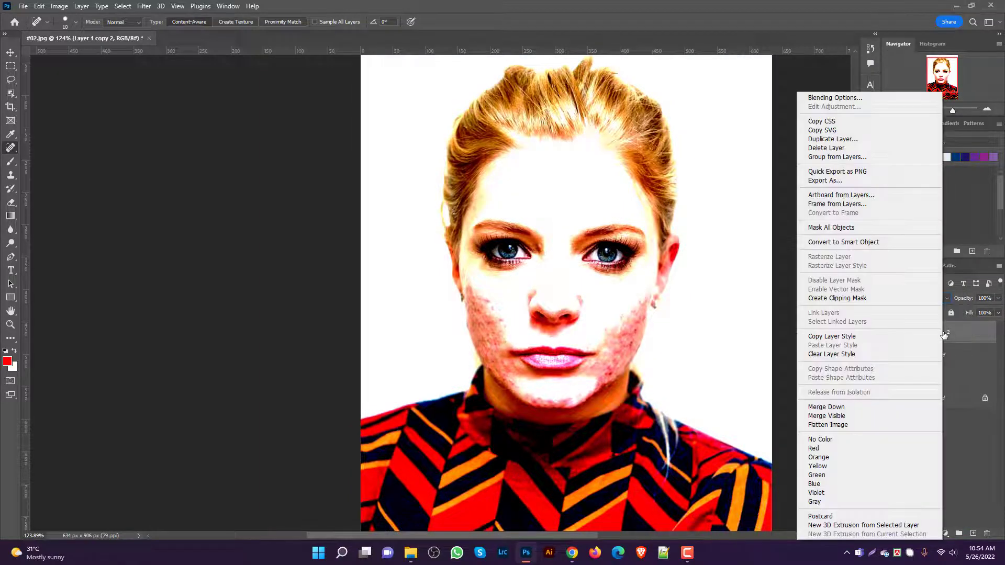
{"action": "left_click", "coordinate": [852, 241]}
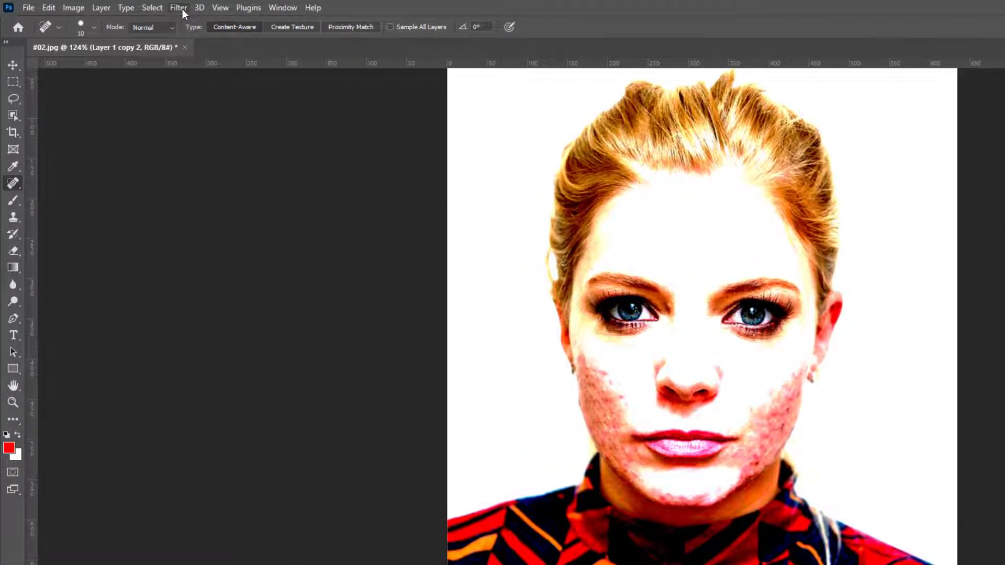
Step: Start a High Pass filter on Layer 1 copy 2 and preview radii of 2.0 and 3.6 pixels
{"action": "left_click", "coordinate": [182, 9]}
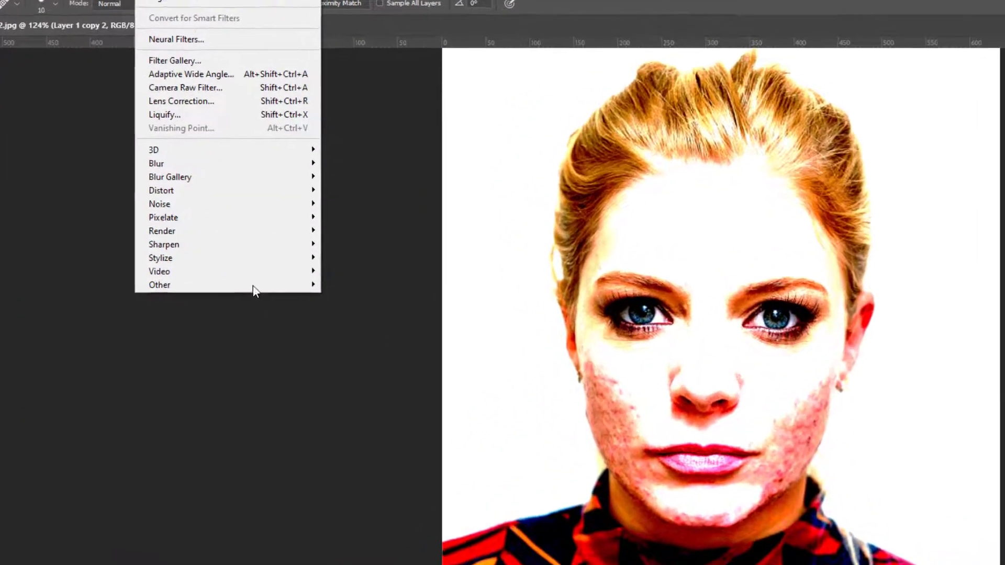
{"action": "mouse_move", "coordinate": [276, 285]}
{"action": "left_click", "coordinate": [345, 300]}
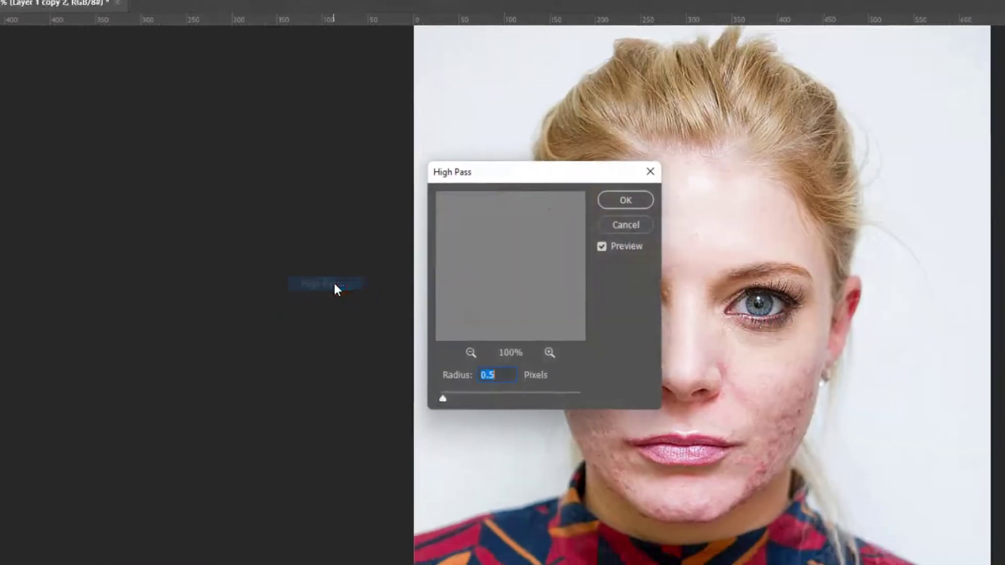
{"action": "left_click_drag", "start_coordinate": [449, 174], "coordinate": [591, 174]}
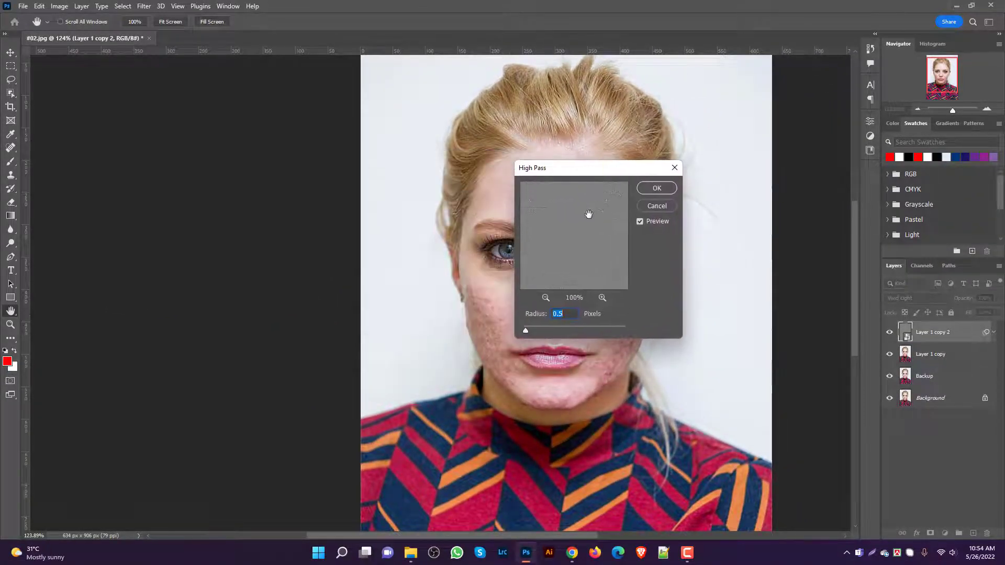
{"action": "left_click_drag", "start_coordinate": [587, 210], "coordinate": [586, 240]}
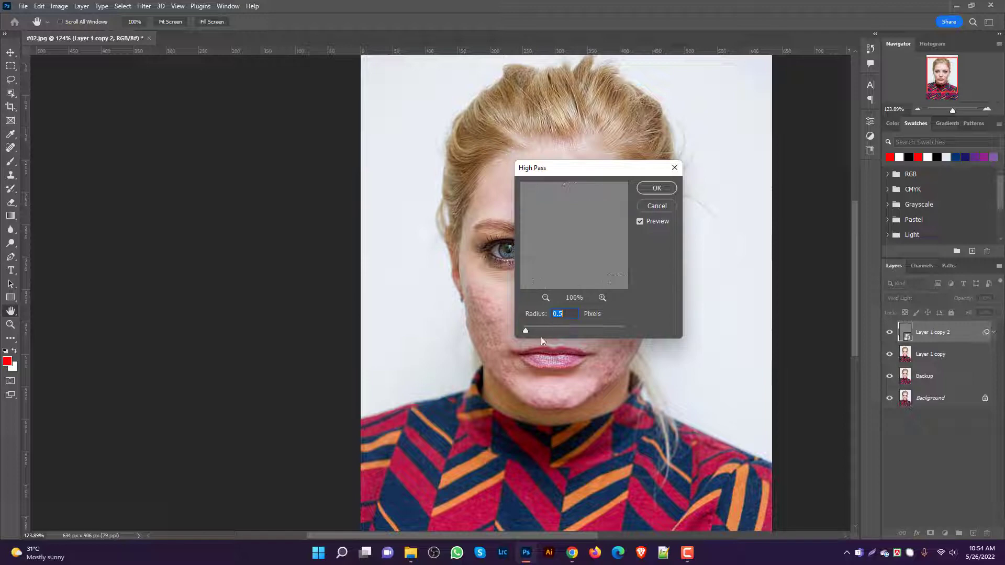
{"action": "left_click_drag", "start_coordinate": [523, 332], "coordinate": [534, 333]}
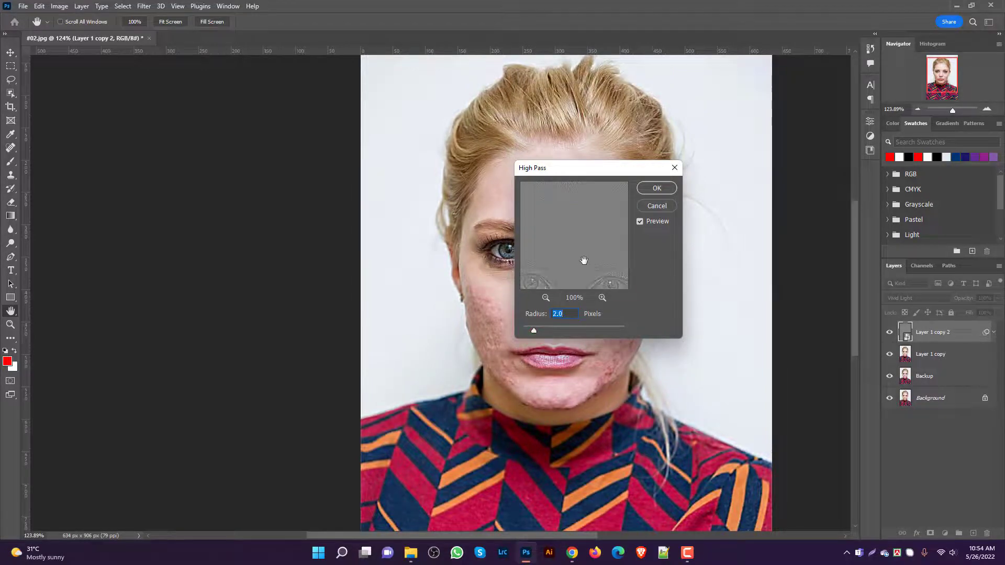
{"action": "left_click_drag", "start_coordinate": [532, 332], "coordinate": [543, 330]}
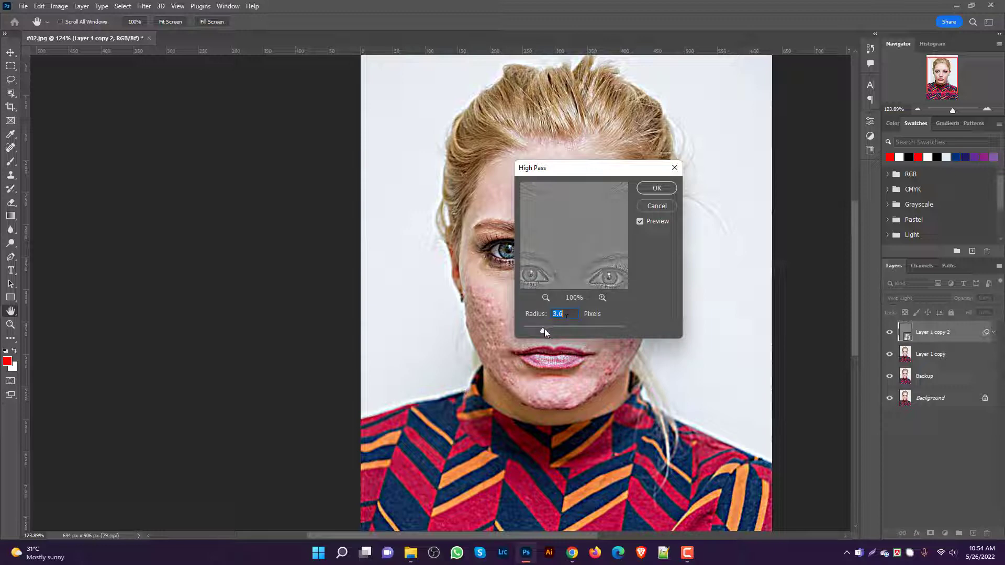
Step: Lower the High Pass radius to about 1 pixel and apply the filter
{"action": "left_click_drag", "start_coordinate": [539, 328], "coordinate": [528, 327]}
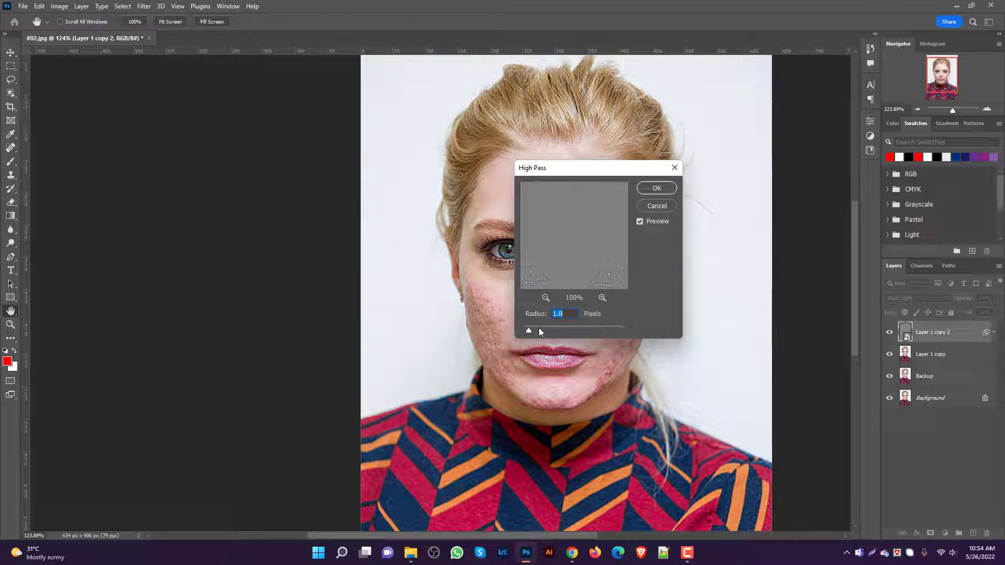
{"action": "key", "text": "Down"}
{"action": "key", "text": "Down"}
{"action": "left_click_drag", "start_coordinate": [551, 283], "coordinate": [581, 223]}
{"action": "left_click", "coordinate": [662, 189]}
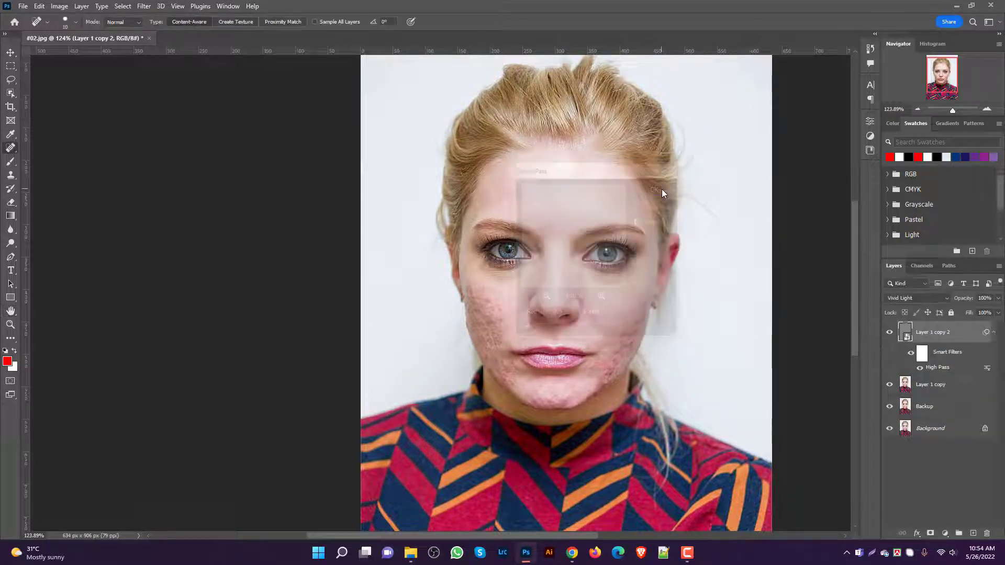
Step: Convert Layer 1 copy to a smart object
{"action": "left_click", "coordinate": [931, 384]}
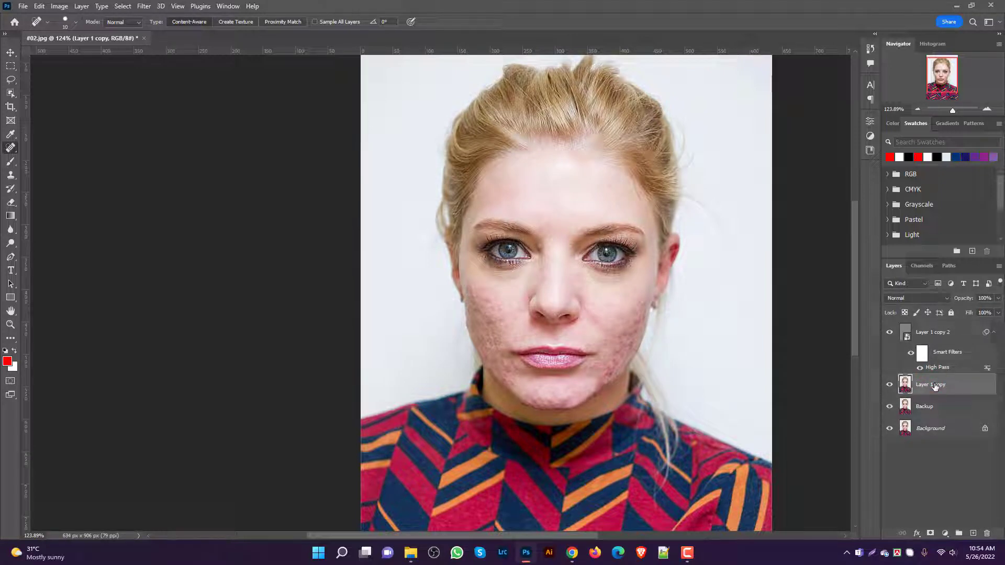
{"action": "right_click", "coordinate": [936, 390]}
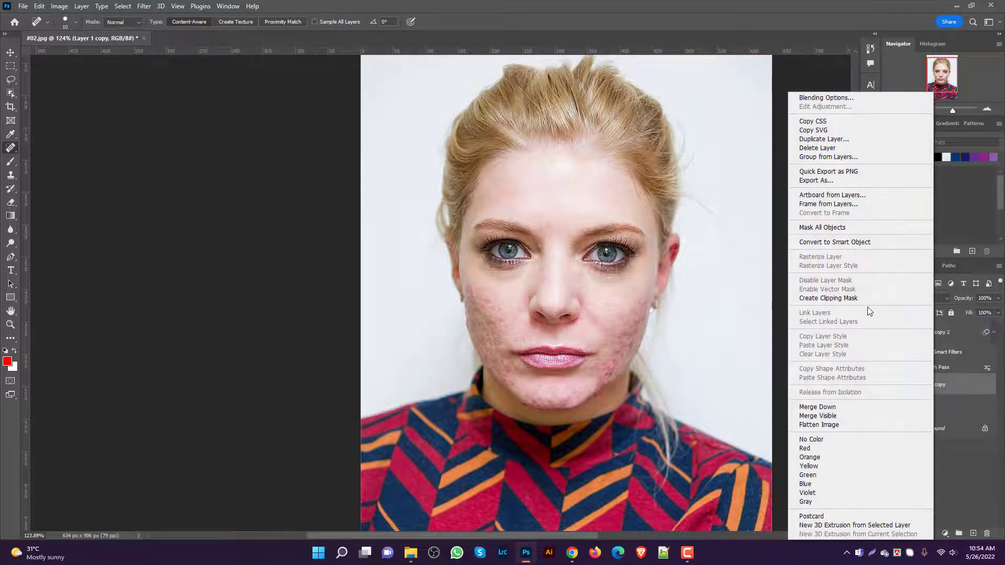
{"action": "left_click", "coordinate": [838, 243]}
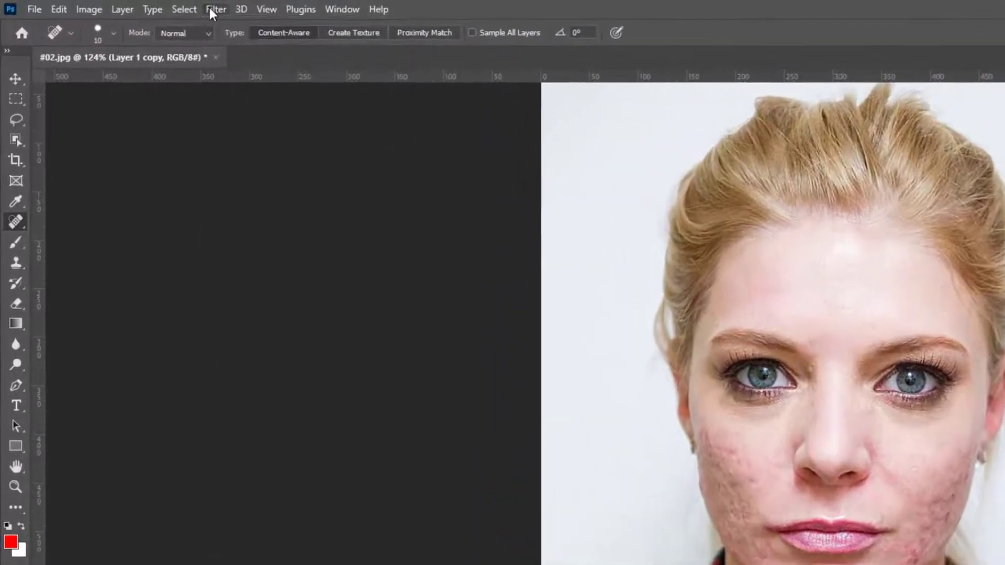
Step: Start a Gaussian Blur on Layer 1 copy and preview radii of 8.5 and 7.8 pixels
{"action": "left_click", "coordinate": [144, 6]}
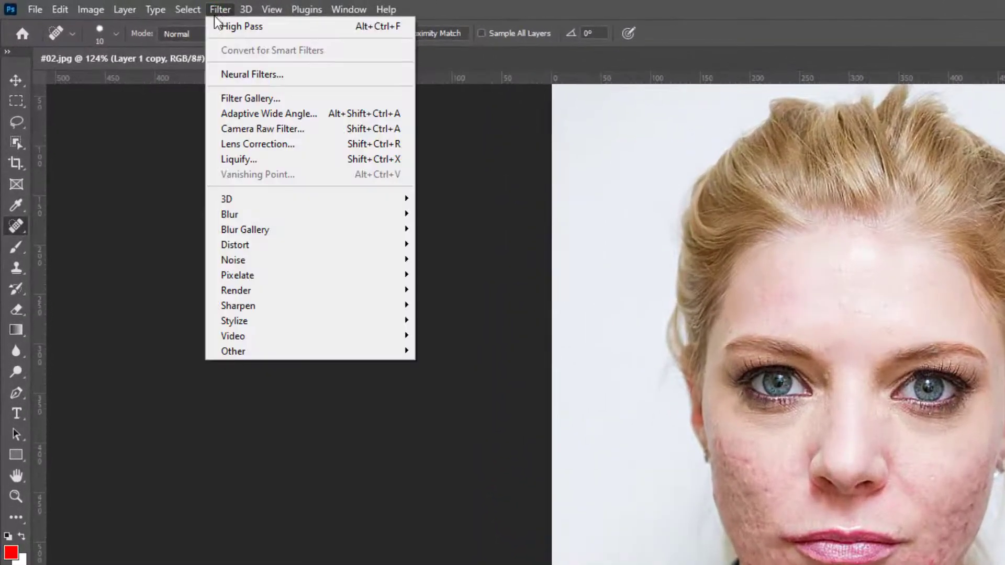
{"action": "mouse_move", "coordinate": [305, 214]}
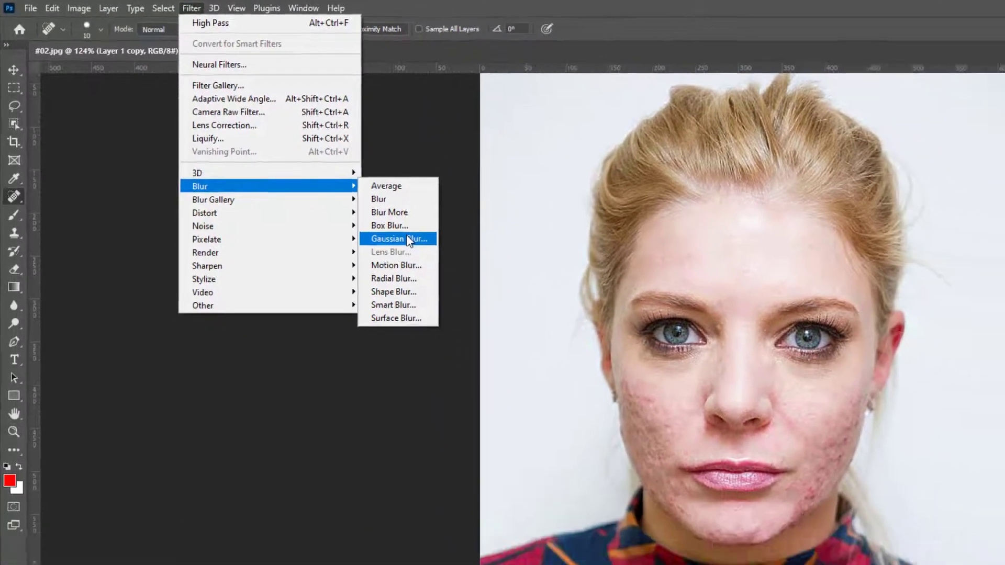
{"action": "left_click", "coordinate": [460, 276]}
{"action": "left_click_drag", "start_coordinate": [696, 187], "coordinate": [448, 219]}
{"action": "mouse_move", "coordinate": [398, 279]}
{"action": "left_mouse_down"}
{"action": "mouse_move", "coordinate": [413, 343]}
{"action": "mouse_move", "coordinate": [398, 280]}
{"action": "mouse_move", "coordinate": [406, 285]}
{"action": "left_mouse_up"}
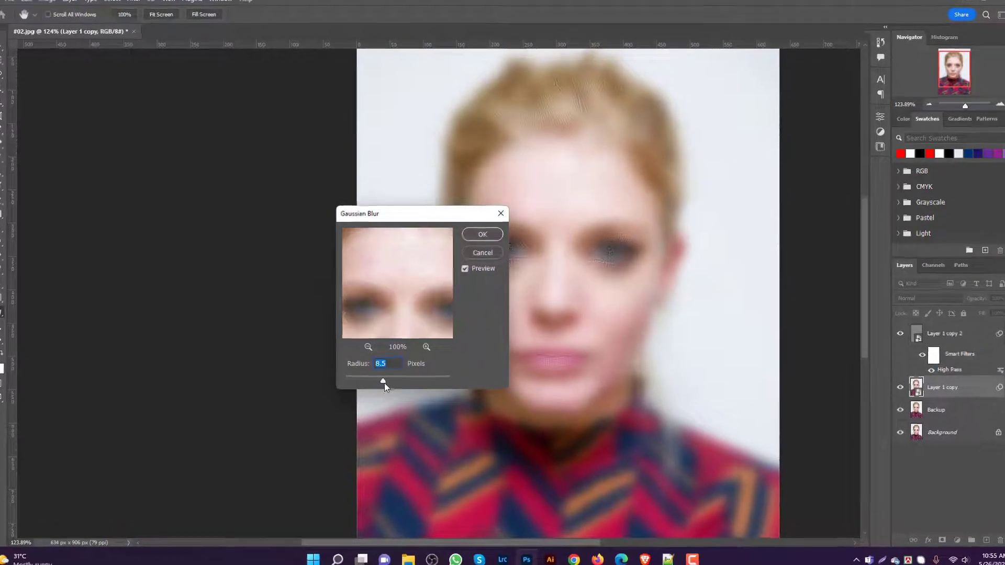
{"action": "left_click_drag", "start_coordinate": [386, 379], "coordinate": [387, 380]}
{"action": "left_click_drag", "start_coordinate": [341, 416], "coordinate": [339, 418]}
{"action": "left_click_drag", "start_coordinate": [378, 310], "coordinate": [375, 313]}
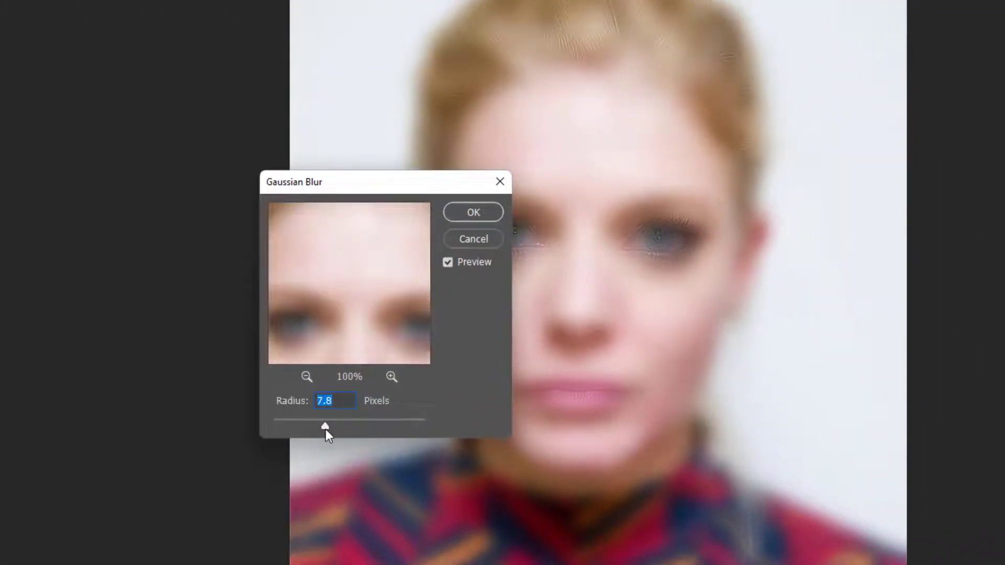
Step: Try Gaussian Blur radii of 2.4 and 2.2 pixels, and apply the filter at 8.5 pixels
{"action": "left_click_drag", "start_coordinate": [321, 428], "coordinate": [292, 427]}
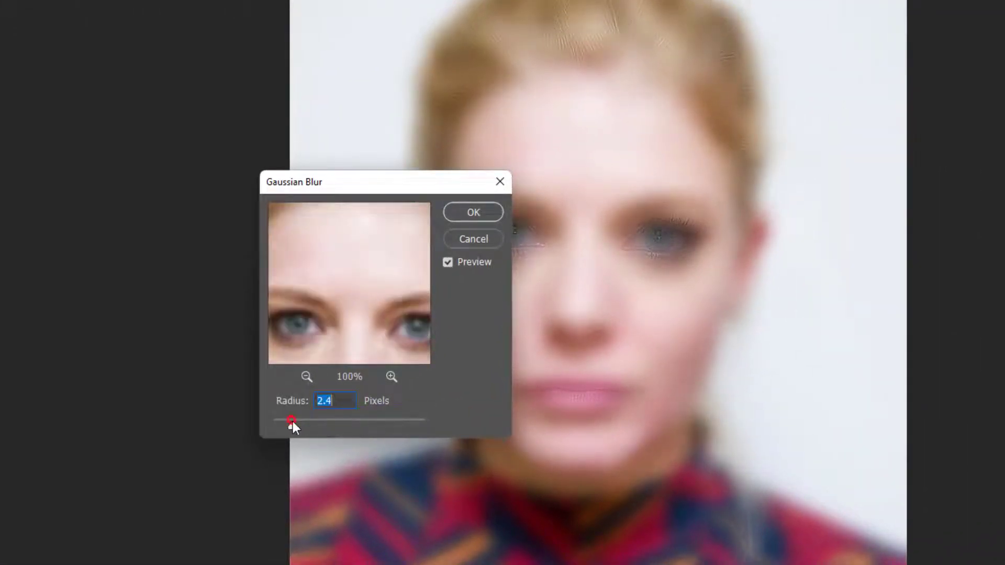
{"action": "mouse_move", "coordinate": [349, 299]}
{"action": "left_mouse_down"}
{"action": "mouse_move", "coordinate": [351, 321]}
{"action": "mouse_move", "coordinate": [332, 296]}
{"action": "left_mouse_up"}
{"action": "left_click", "coordinate": [341, 298]}
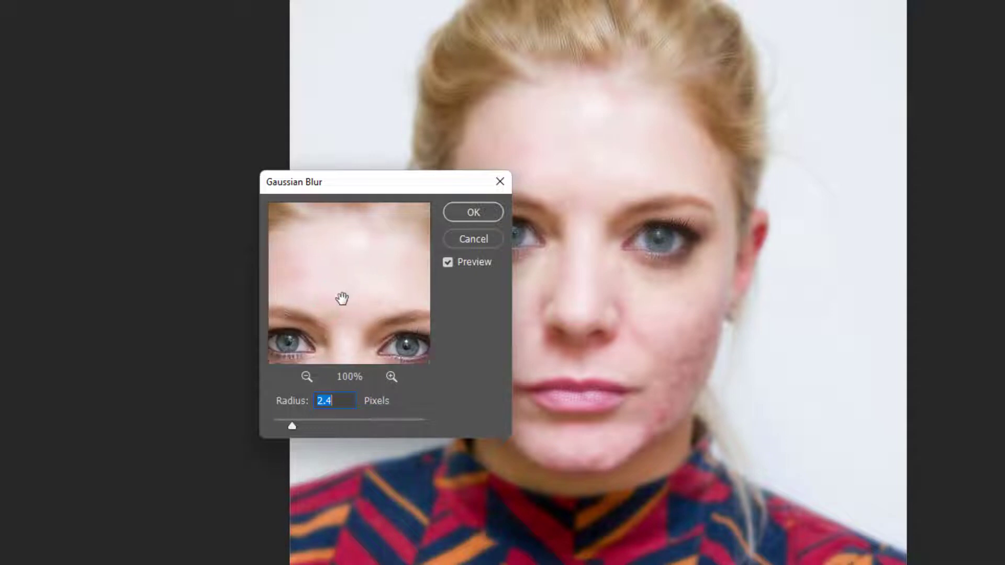
{"action": "left_click_drag", "start_coordinate": [381, 334], "coordinate": [370, 265]}
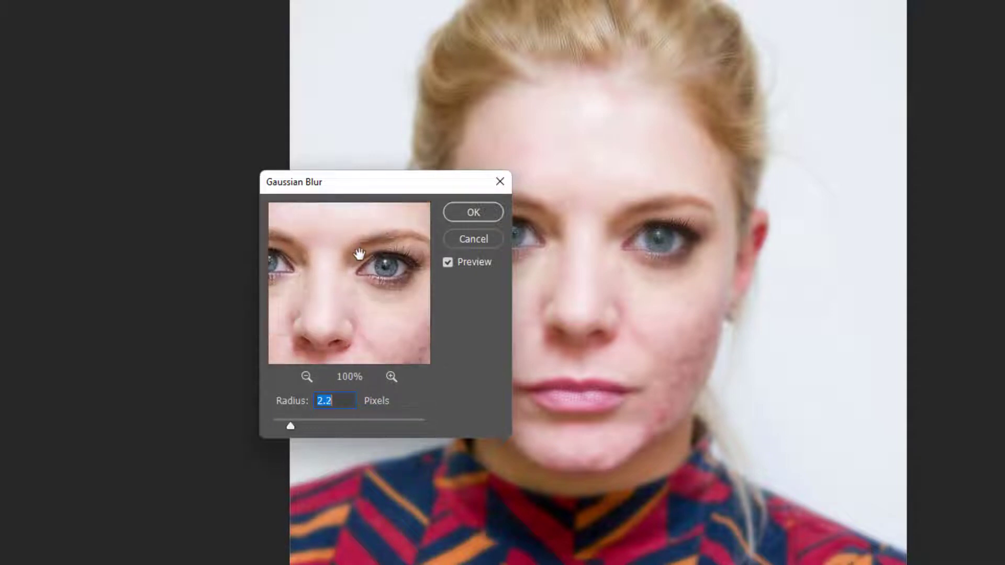
{"action": "left_click_drag", "start_coordinate": [372, 316], "coordinate": [366, 276]}
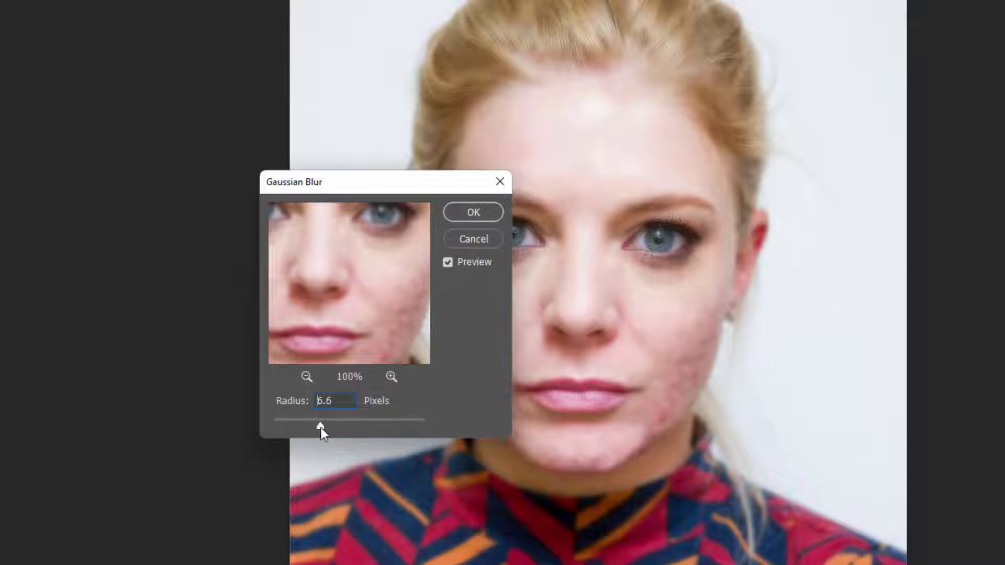
{"action": "left_click_drag", "start_coordinate": [321, 428], "coordinate": [331, 423]}
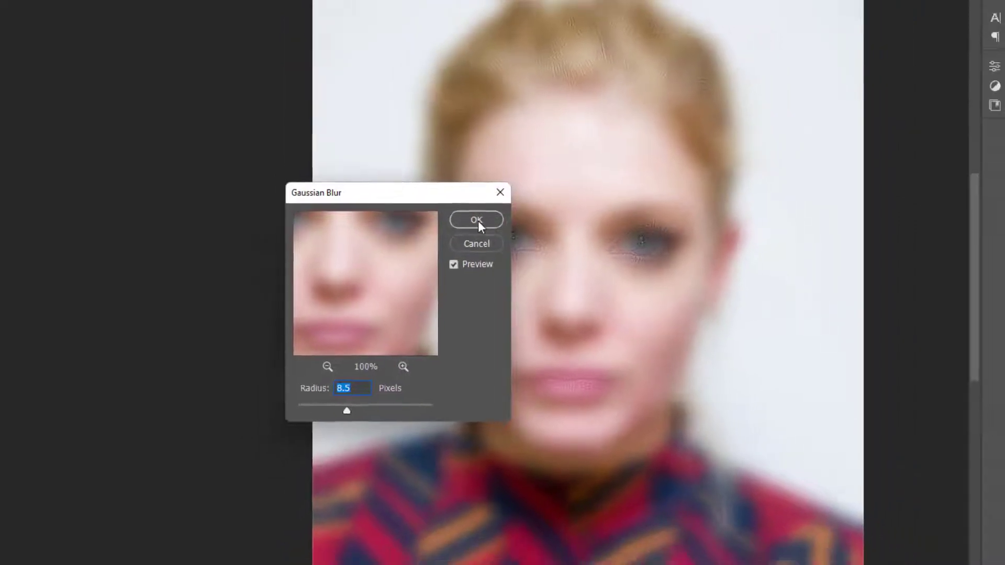
{"action": "left_click", "coordinate": [474, 212]}
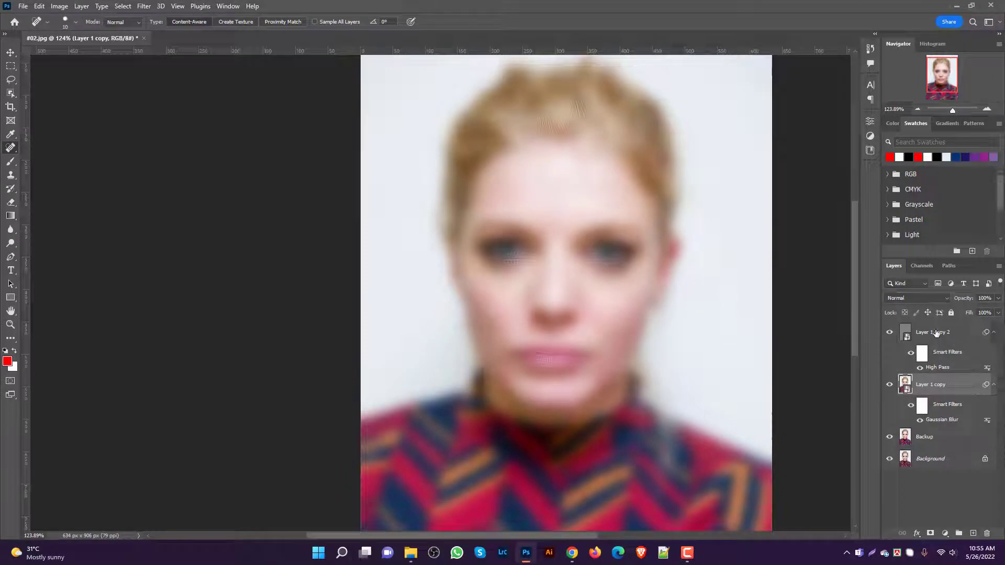
Step: Group the High Pass layer Layer 1 copy 2 with the blurred Layer 1 copy
{"action": "left_click", "coordinate": [935, 333]}
{"action": "left_click", "coordinate": [934, 385], "text": "shift"}
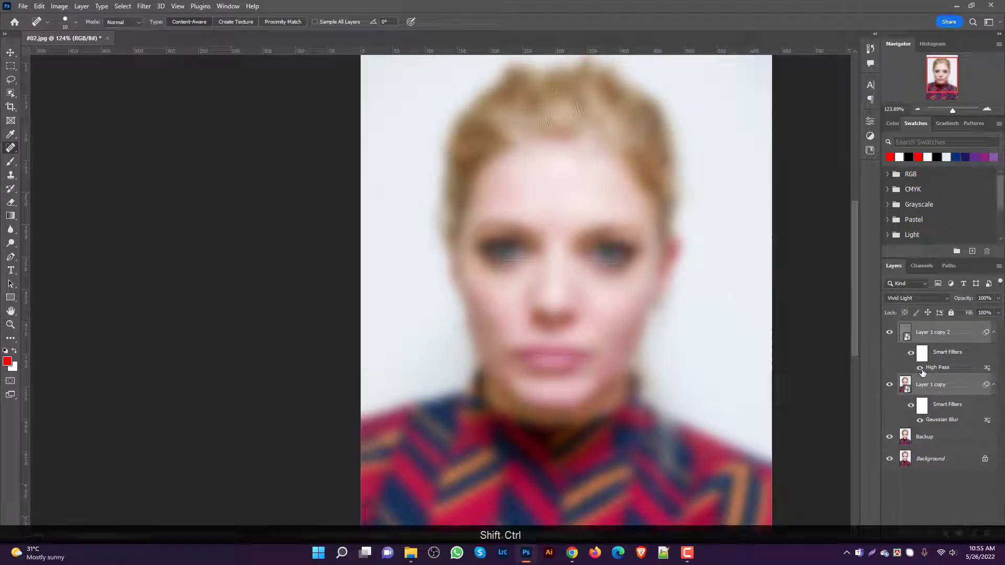
{"action": "key", "text": "ctrl+shift+g"}
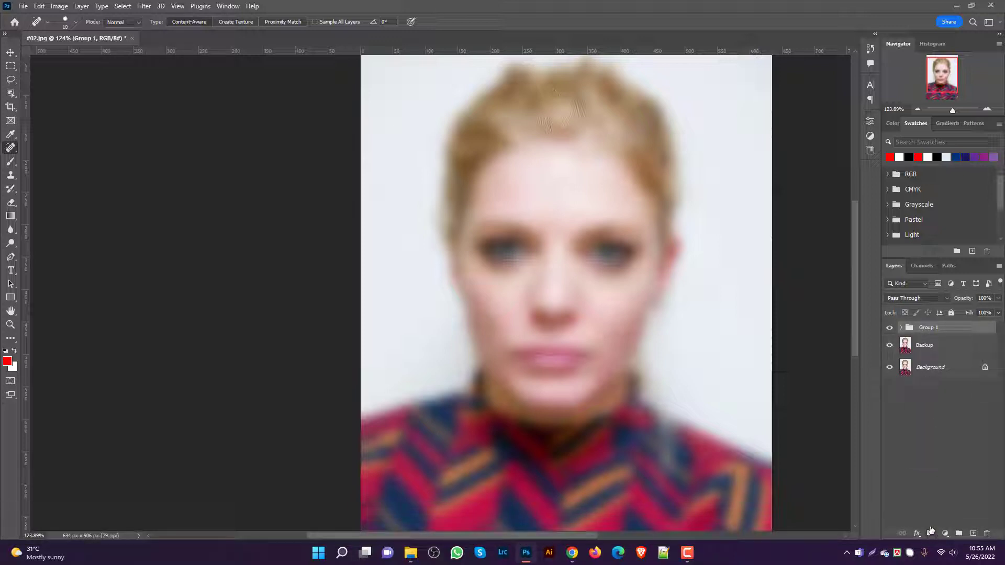
Step: Add a white layer mask to Group 1 and invert it to black so the smoothing is hidden
{"action": "left_click", "coordinate": [929, 533], "text": "alt"}
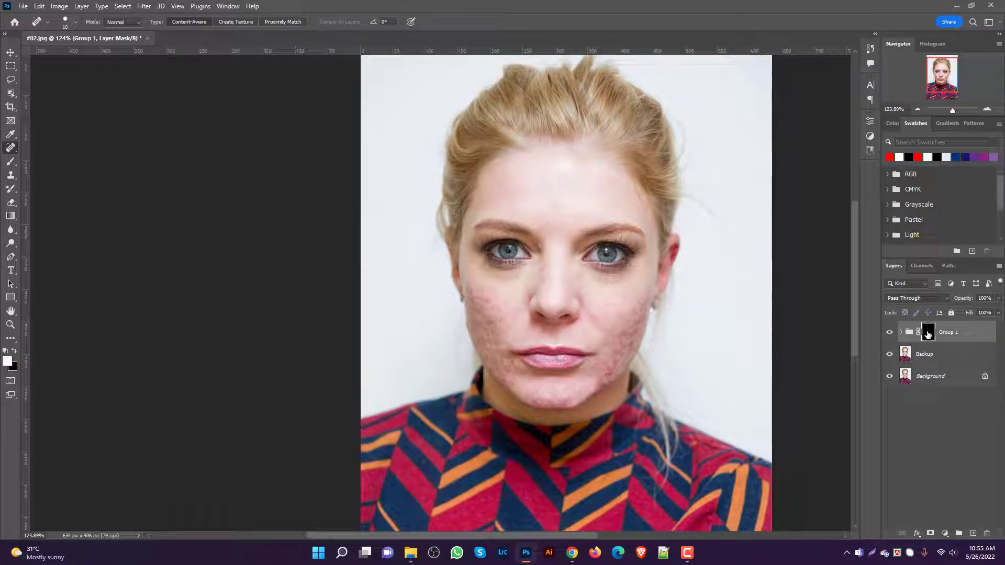
{"action": "key", "text": "ctrl+z"}
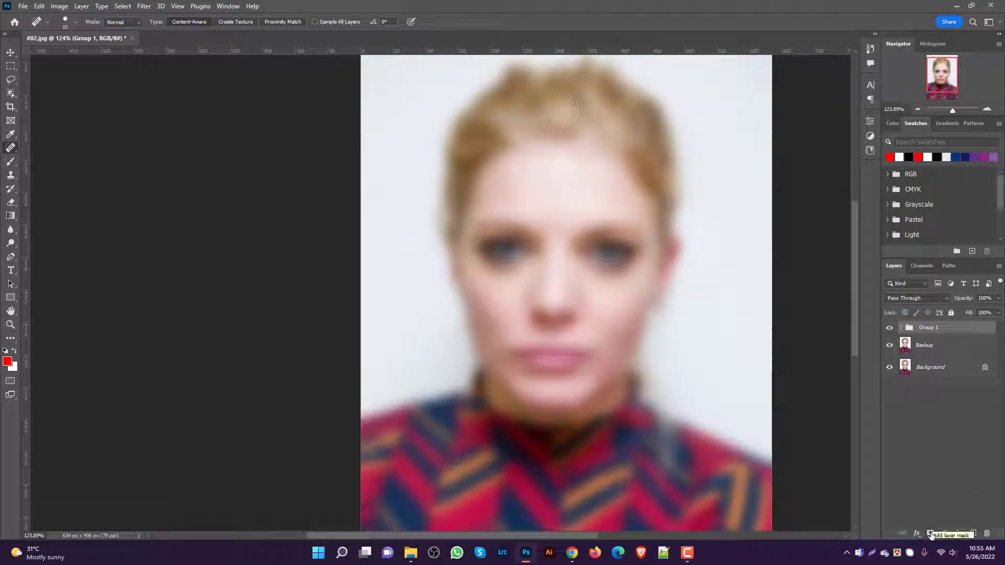
{"action": "left_click", "coordinate": [930, 534]}
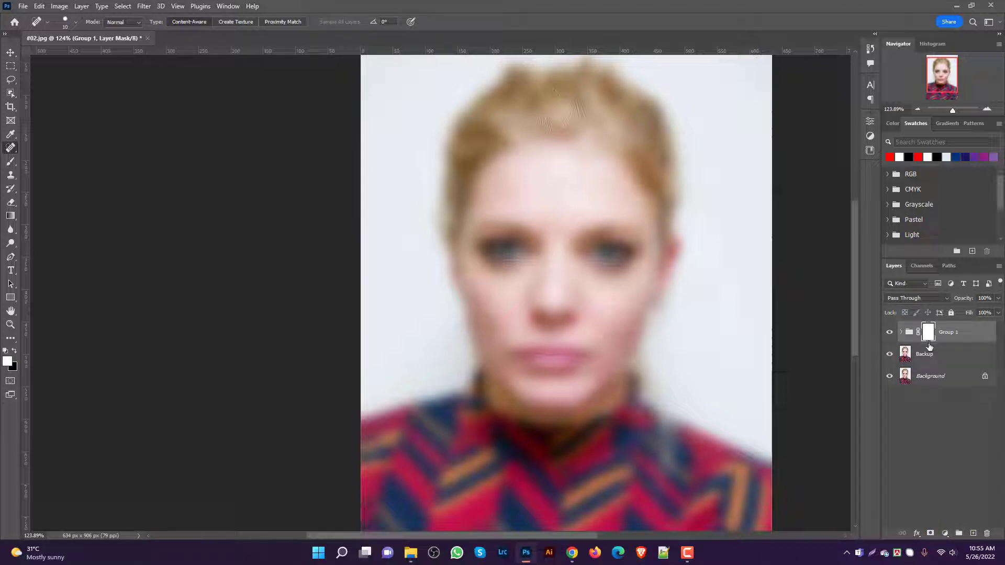
{"action": "key", "text": "ctrl+i"}
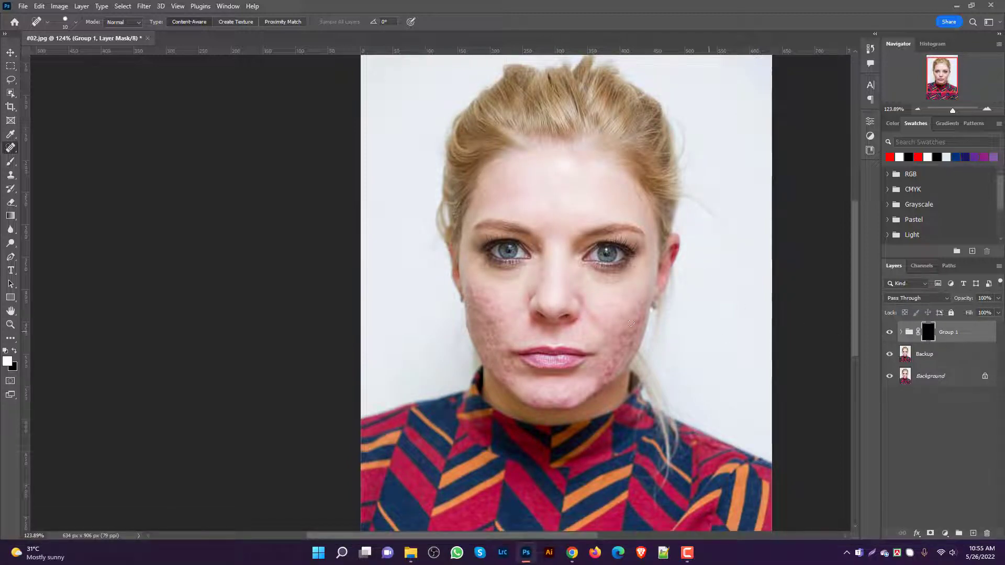
Step: Target the Group 1 mask and activate the Brush tool with white as the foreground color
{"action": "scroll", "coordinate": [594, 265], "scroll_direction": "up", "scroll_amount": 4}
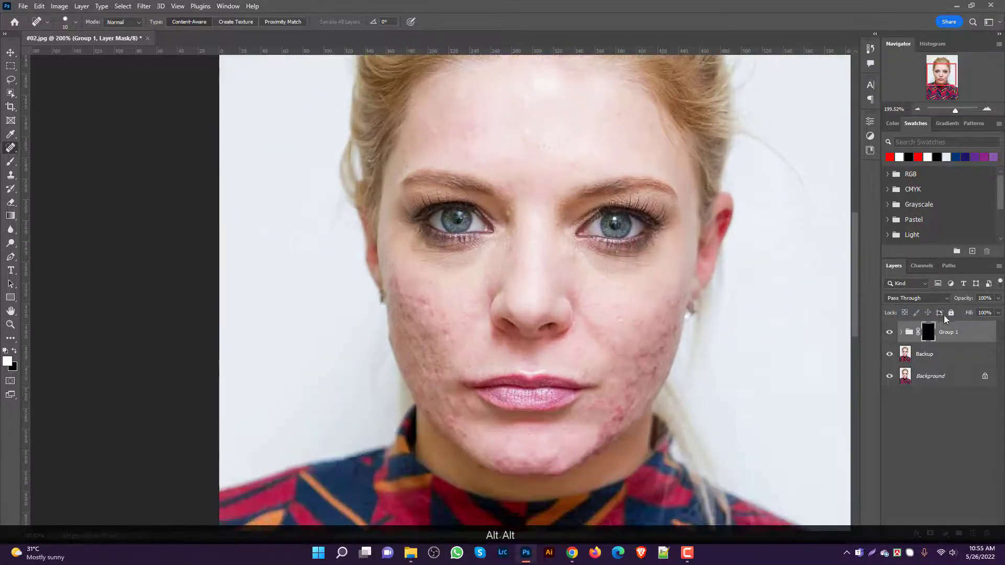
{"action": "left_click", "coordinate": [928, 336]}
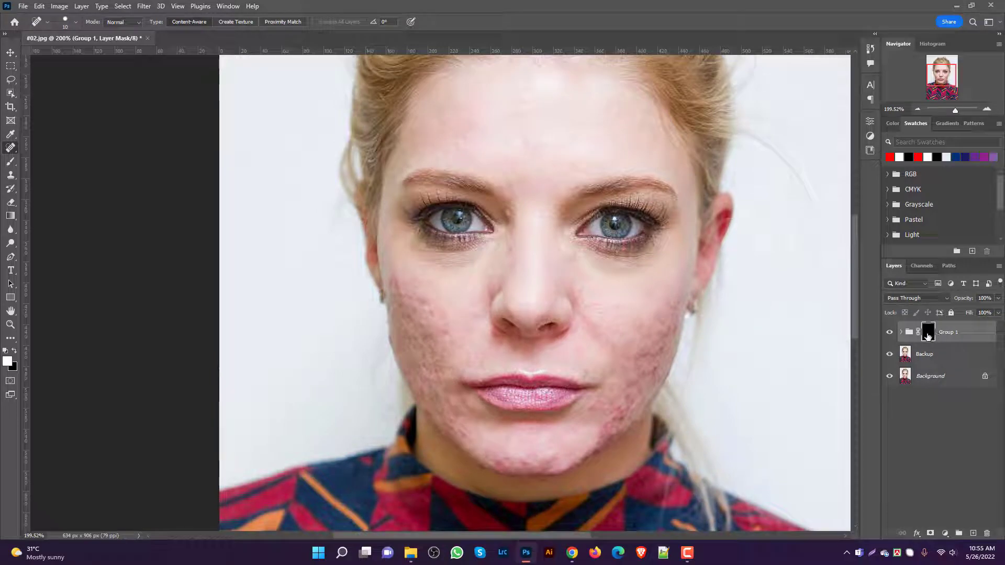
{"action": "left_click", "coordinate": [14, 351]}
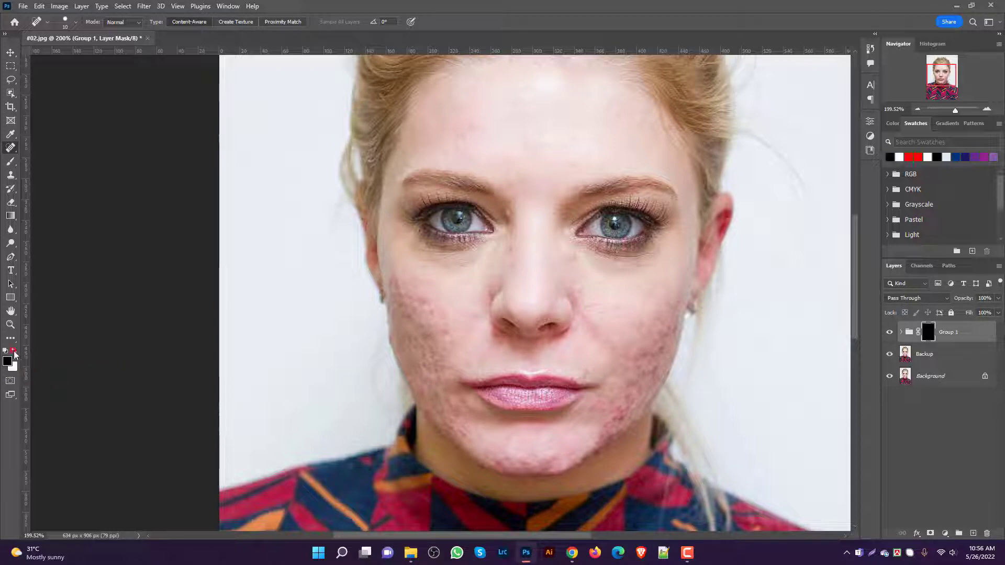
{"action": "scroll", "coordinate": [472, 187], "scroll_direction": "up", "scroll_amount": 3}
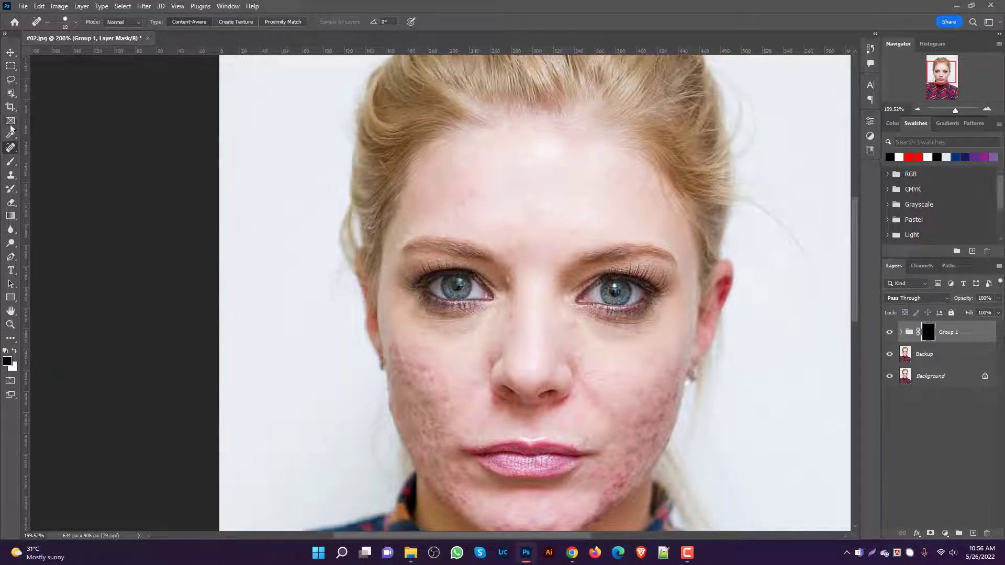
{"action": "left_click", "coordinate": [10, 163]}
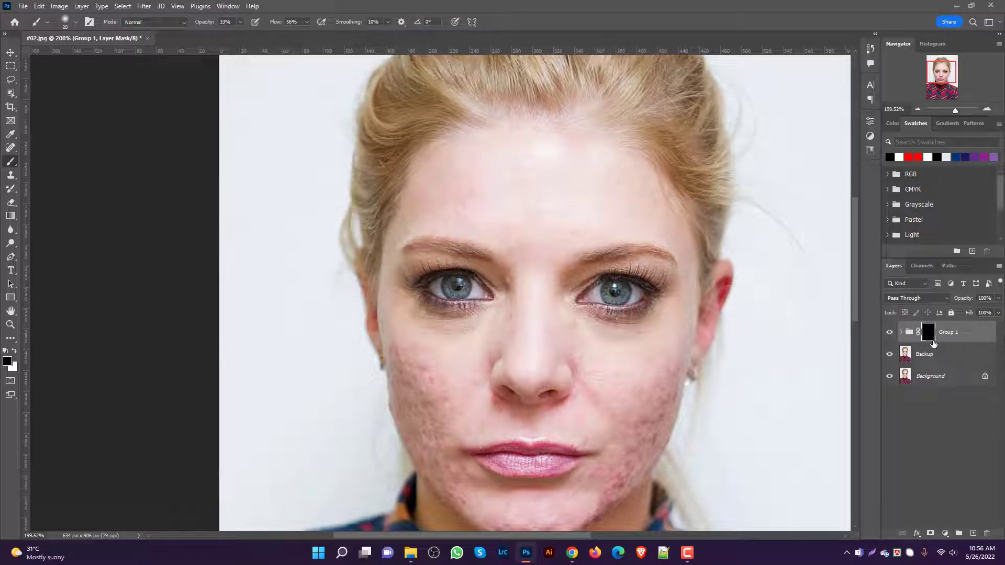
{"action": "left_click", "coordinate": [14, 352]}
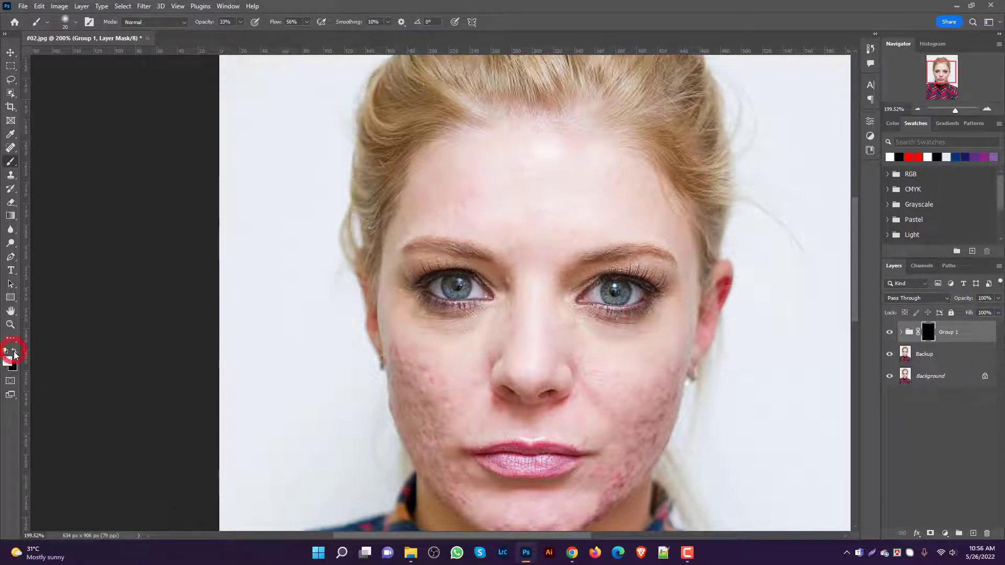
Step: Choose the Soft Round brush and set its size to 35 px for painting the forehead
{"action": "scroll", "coordinate": [557, 175], "scroll_direction": "up", "scroll_amount": 4}
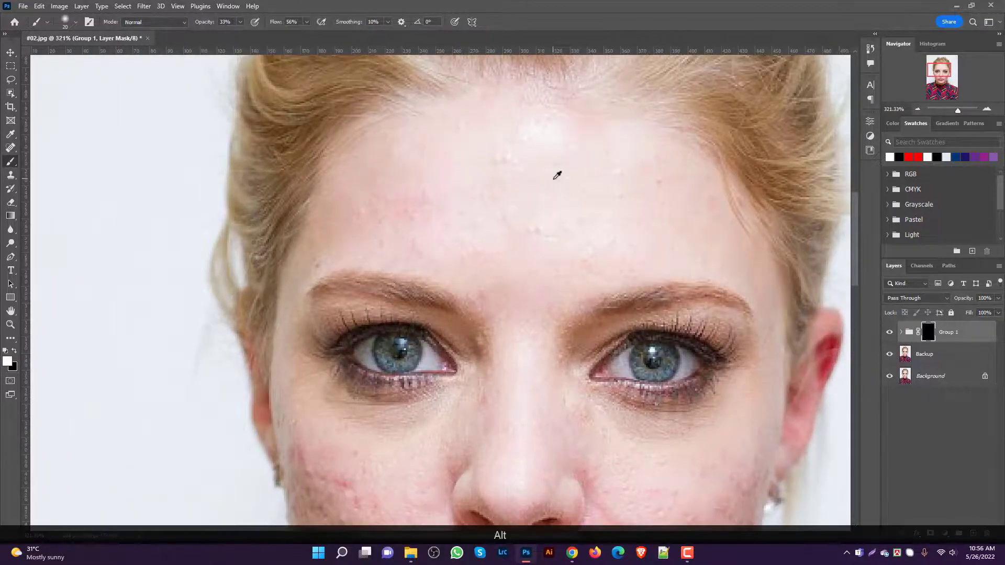
{"action": "right_click", "coordinate": [468, 209]}
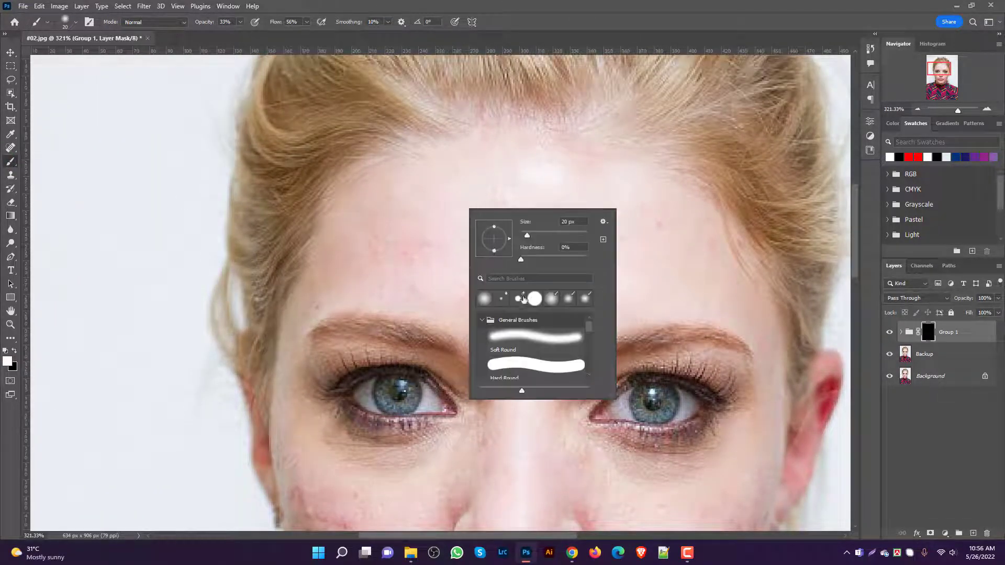
{"action": "double_click", "coordinate": [527, 336]}
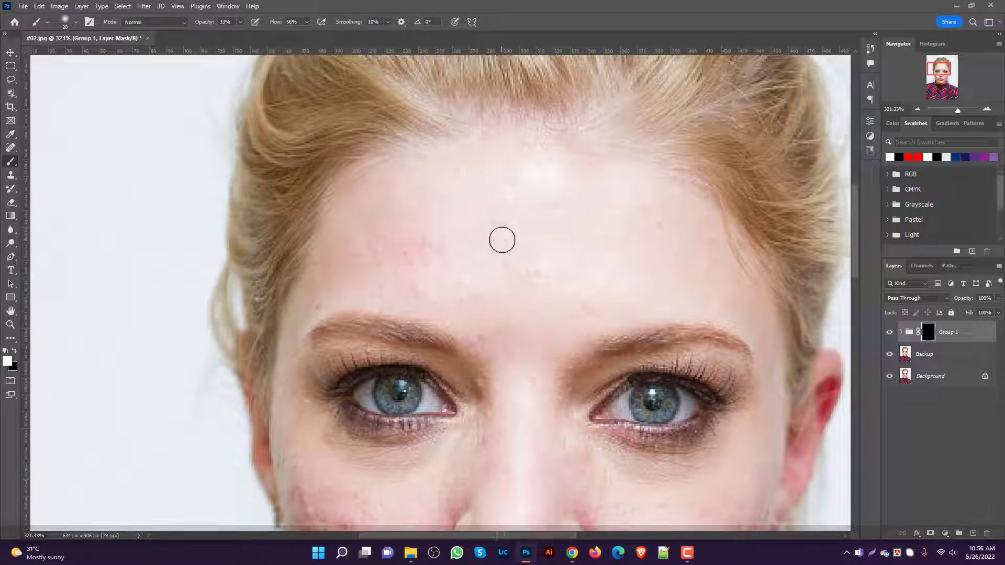
{"action": "key", "text": "bracketright"}
{"action": "key", "text": "bracketright"}
{"action": "key", "text": "bracketright"}
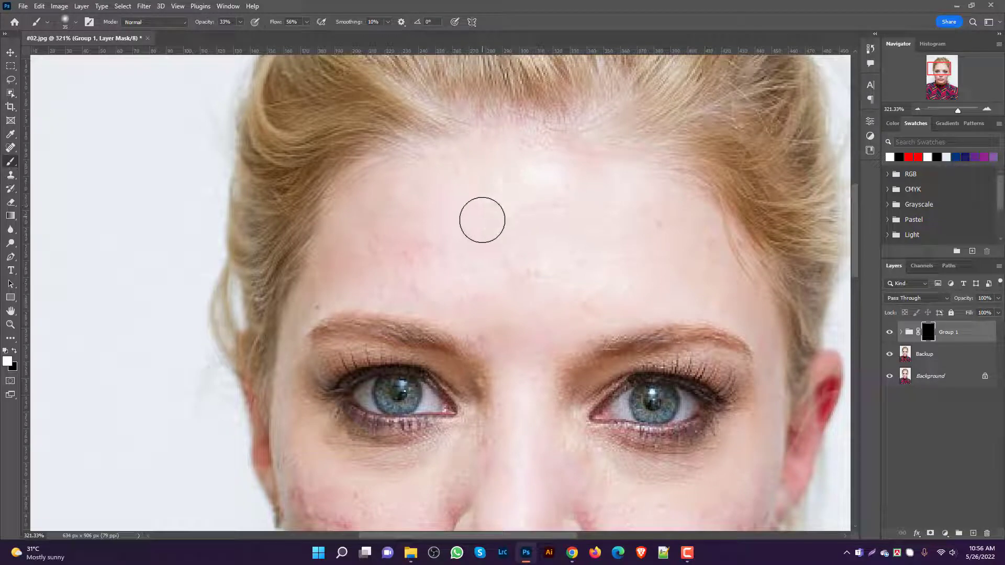
Step: Set the brush opacity and flow to 100% and paint the mask over the center of the forehead
{"action": "left_click_drag", "start_coordinate": [240, 34], "coordinate": [288, 36]}
{"action": "left_click", "coordinate": [306, 22]}
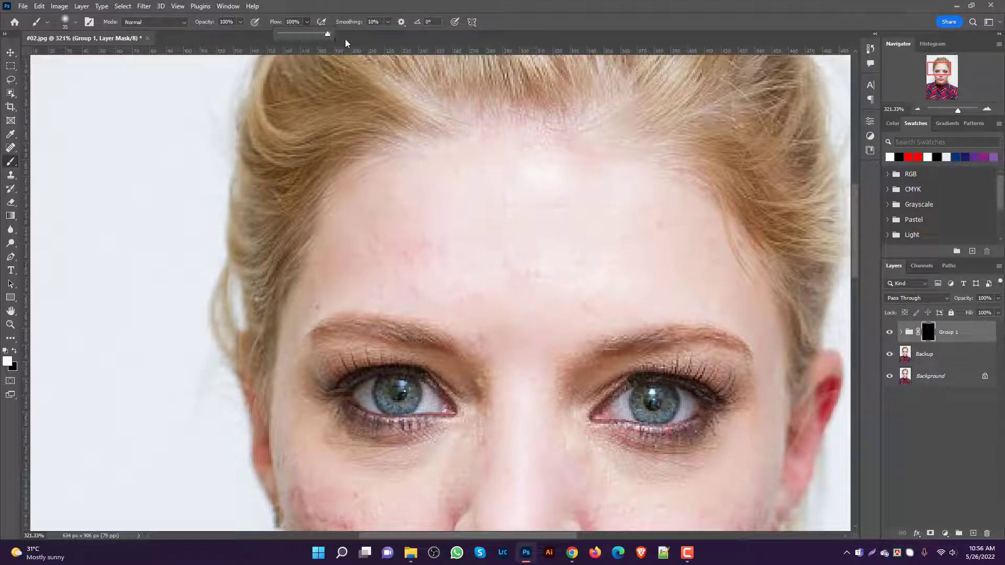
{"action": "mouse_move", "coordinate": [516, 195]}
{"action": "left_mouse_down"}
{"action": "mouse_move", "coordinate": [514, 213]}
{"action": "mouse_move", "coordinate": [547, 216]}
{"action": "mouse_move", "coordinate": [539, 258]}
{"action": "left_mouse_up"}
Step: Set the brush flow to 60% and opacity to 74%, and paint the mask over both sides of the forehead
{"action": "left_click", "coordinate": [306, 23]}
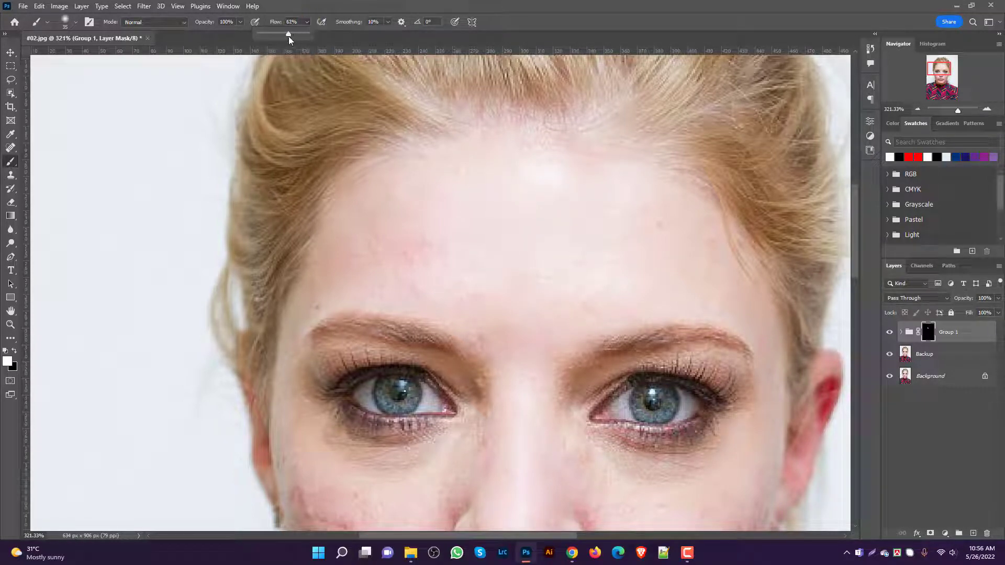
{"action": "left_click_drag", "start_coordinate": [288, 36], "coordinate": [239, 34]}
{"action": "left_click", "coordinate": [241, 22]}
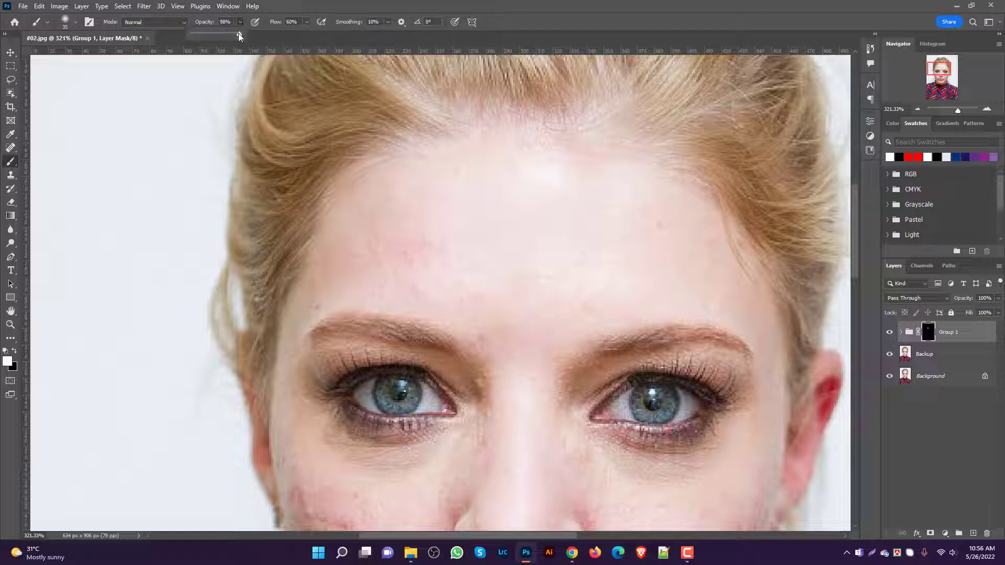
{"action": "mouse_move", "coordinate": [400, 261]}
{"action": "left_mouse_down"}
{"action": "mouse_move", "coordinate": [359, 251]}
{"action": "mouse_move", "coordinate": [376, 246]}
{"action": "left_mouse_up"}
{"action": "mouse_move", "coordinate": [594, 249]}
{"action": "left_mouse_down"}
{"action": "mouse_move", "coordinate": [639, 236]}
{"action": "mouse_move", "coordinate": [654, 220]}
{"action": "mouse_move", "coordinate": [641, 238]}
{"action": "mouse_move", "coordinate": [661, 229]}
{"action": "left_mouse_up"}
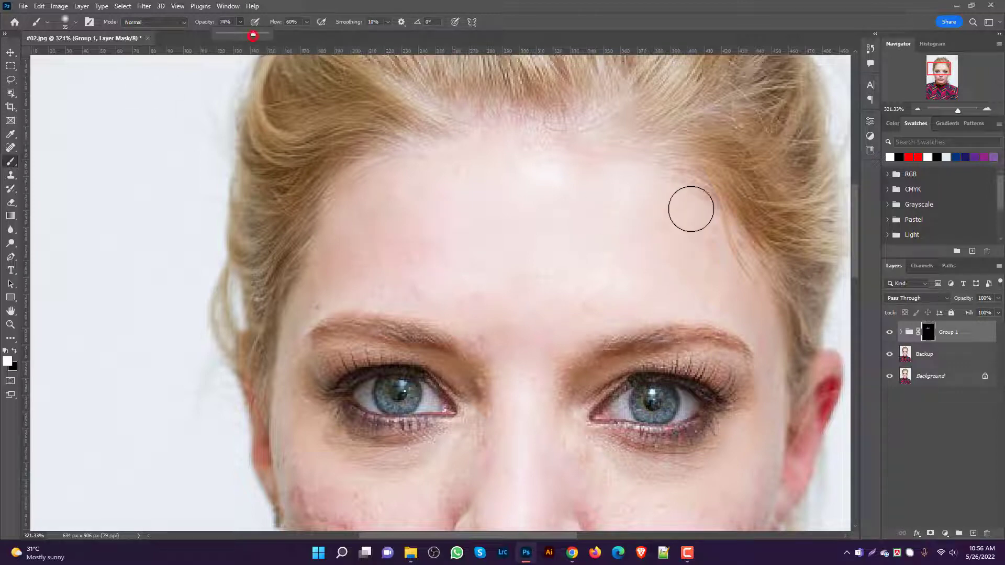
{"action": "mouse_move", "coordinate": [691, 226]}
{"action": "left_mouse_down"}
{"action": "mouse_move", "coordinate": [669, 215]}
{"action": "mouse_move", "coordinate": [649, 225]}
{"action": "left_mouse_up"}
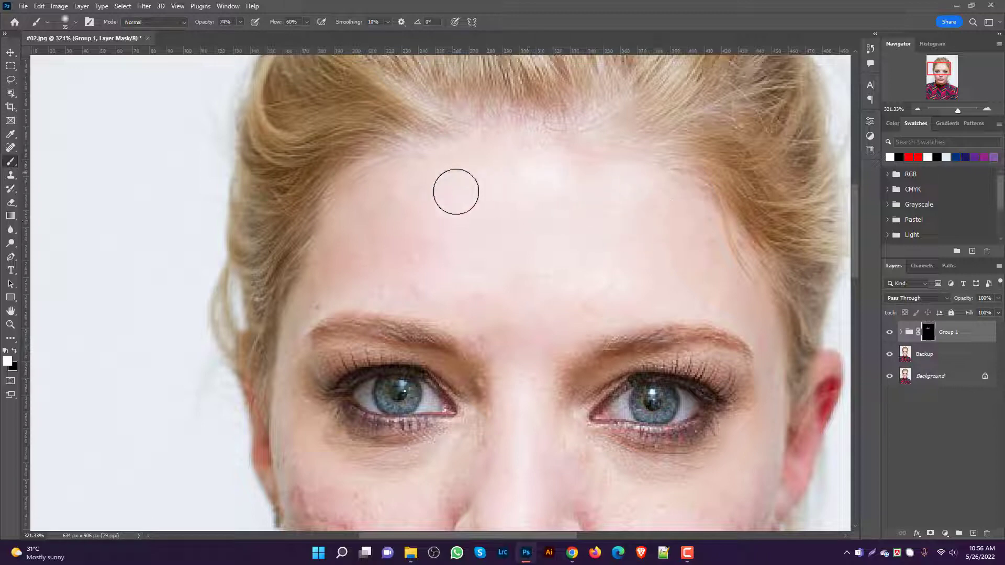
Step: Paint the mask along the lower forehead above the eyebrows, out to the temple
{"action": "mouse_move", "coordinate": [417, 276]}
{"action": "left_mouse_down"}
{"action": "mouse_move", "coordinate": [505, 268]}
{"action": "mouse_move", "coordinate": [532, 299]}
{"action": "mouse_move", "coordinate": [587, 275]}
{"action": "mouse_move", "coordinate": [617, 288]}
{"action": "mouse_move", "coordinate": [583, 295]}
{"action": "left_mouse_up"}
{"action": "mouse_move", "coordinate": [489, 277]}
{"action": "left_mouse_down"}
{"action": "mouse_move", "coordinate": [397, 227]}
{"action": "mouse_move", "coordinate": [325, 290]}
{"action": "left_mouse_up"}
{"action": "left_click", "coordinate": [325, 288]}
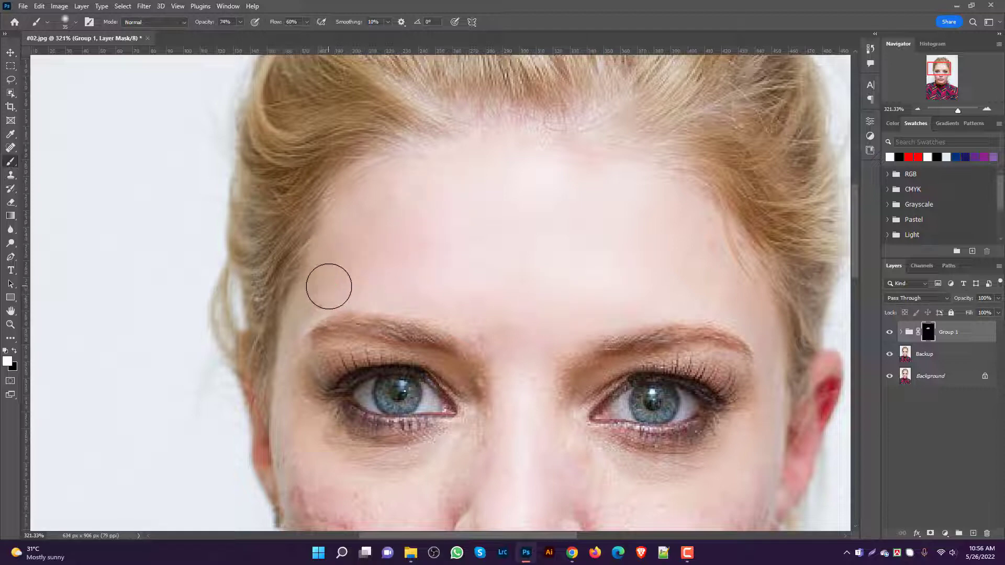
Step: Reduce the brush to 20 px, set its opacity to 100%, and paint the mask over the skin between the eyebrows
{"action": "key", "text": "bracketleft"}
{"action": "key", "text": "bracketleft"}
{"action": "key", "text": "bracketleft"}
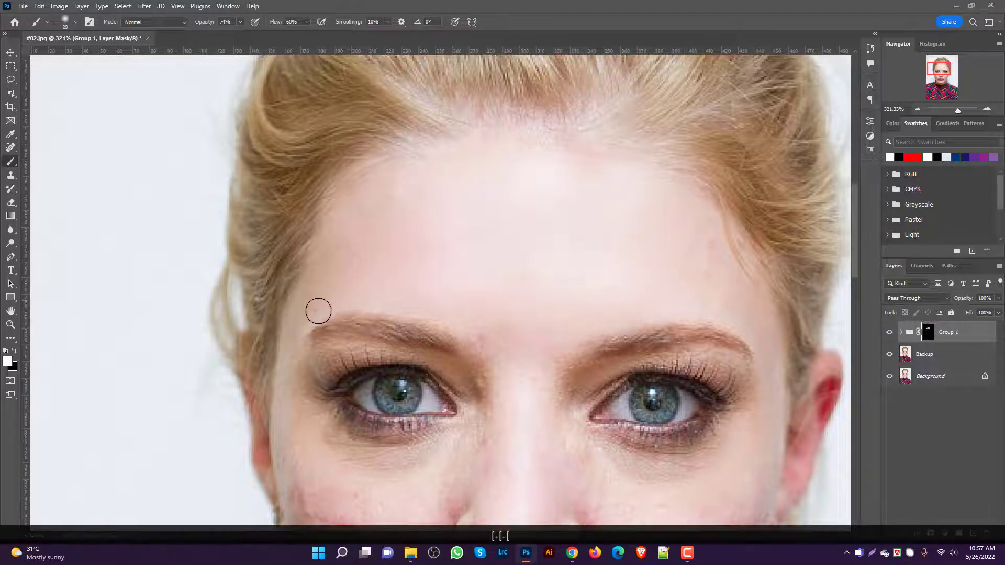
{"action": "left_click", "coordinate": [241, 23]}
{"action": "left_click_drag", "start_coordinate": [240, 34], "coordinate": [253, 33]}
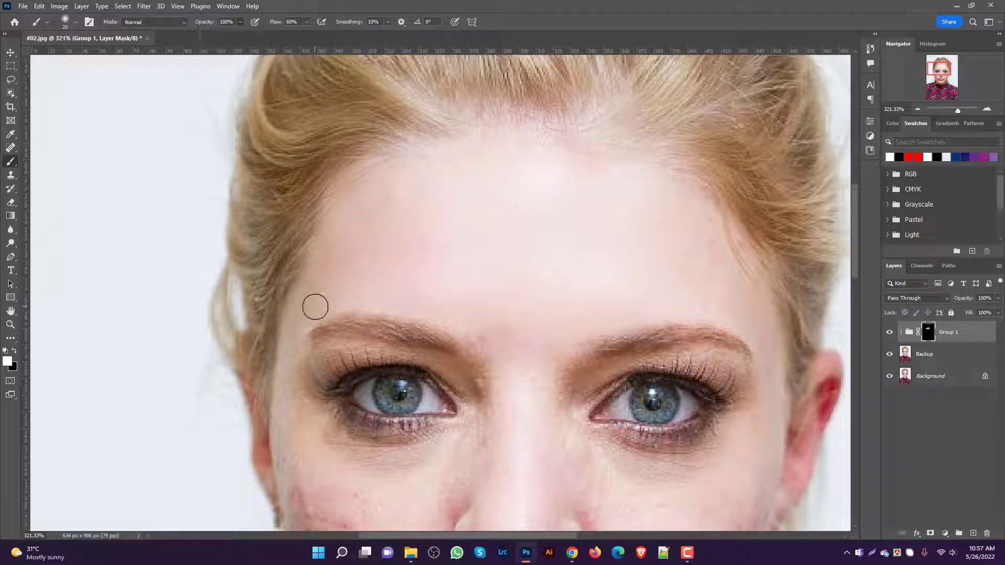
{"action": "scroll", "coordinate": [564, 311], "scroll_direction": "down", "scroll_amount": 1}
{"action": "scroll", "coordinate": [564, 312], "scroll_direction": "down", "scroll_amount": 1}
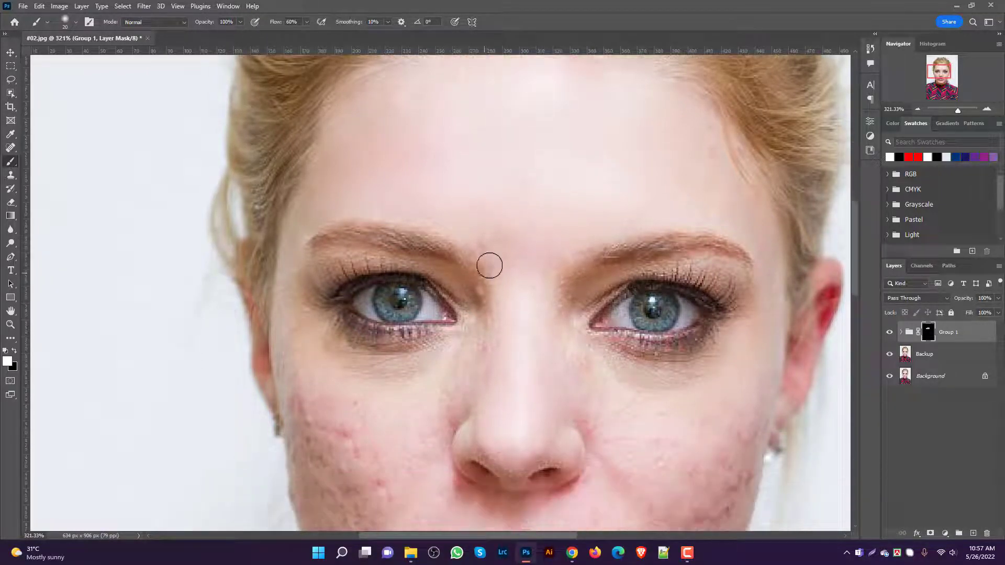
{"action": "left_click_drag", "start_coordinate": [481, 243], "coordinate": [501, 256]}
Step: Paint the mask over the small blemish on the upper cheek below the eye
{"action": "scroll", "coordinate": [501, 256], "scroll_direction": "down", "scroll_amount": 1}
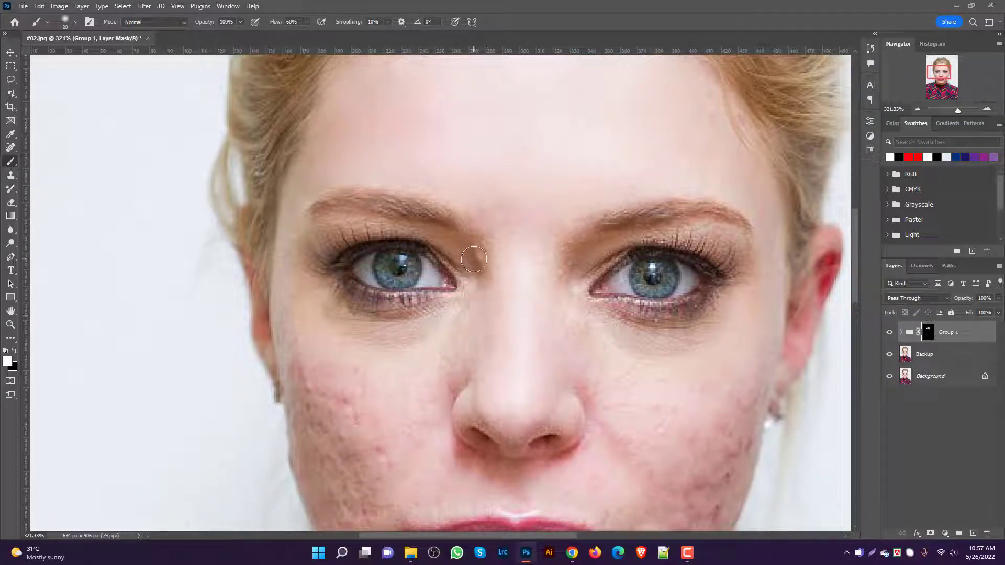
{"action": "scroll", "coordinate": [493, 324], "scroll_direction": "up", "scroll_amount": 1}
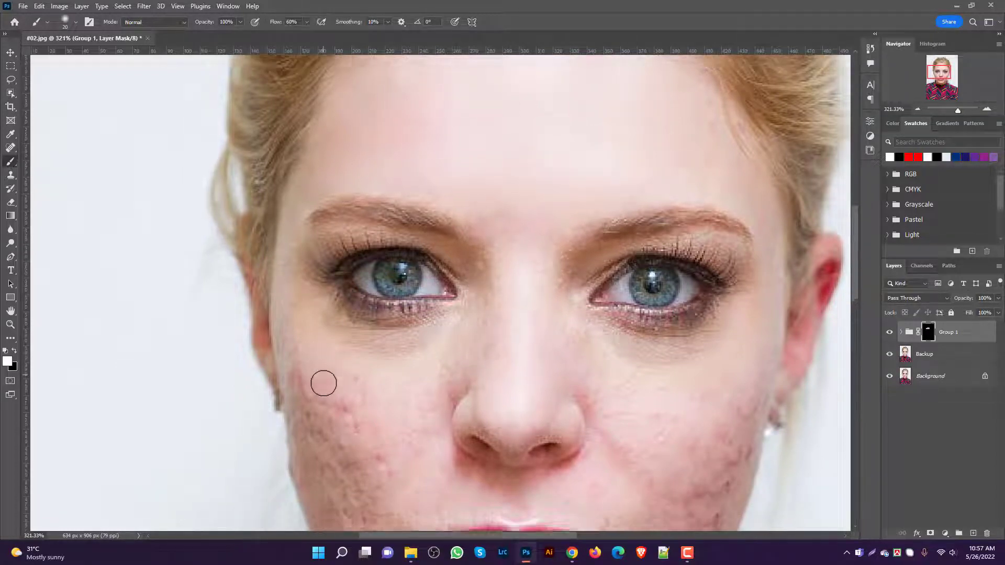
{"action": "scroll", "coordinate": [322, 383], "scroll_direction": "down", "scroll_amount": 1}
{"action": "left_click_drag", "start_coordinate": [354, 349], "coordinate": [357, 365]}
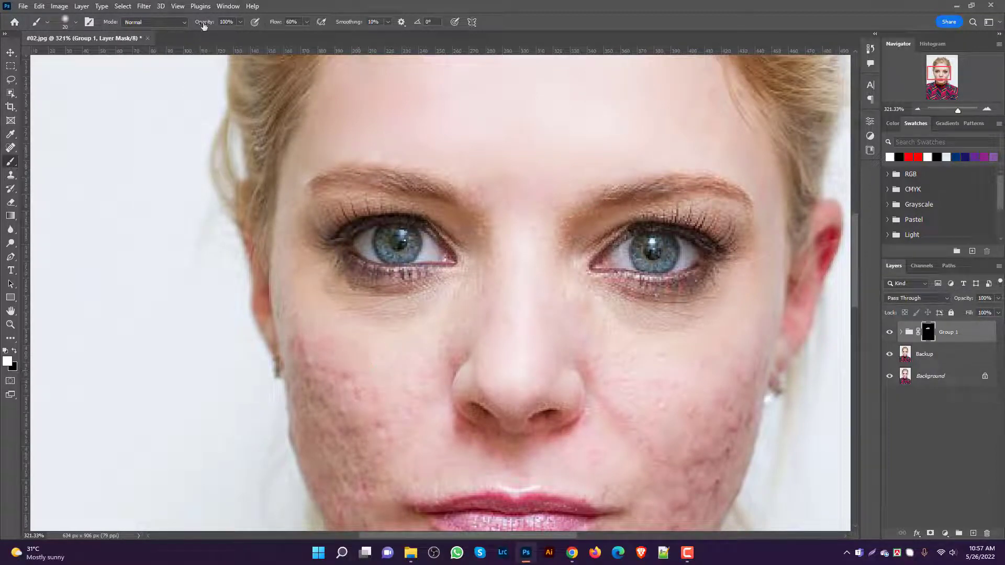
Step: Set the brush opacity to 85% and paint the mask over the acne on the left cheek of the portrait
{"action": "left_click", "coordinate": [240, 22]}
{"action": "left_click", "coordinate": [302, 309]}
{"action": "mouse_move", "coordinate": [373, 437]}
{"action": "left_mouse_down"}
{"action": "mouse_move", "coordinate": [346, 384]}
{"action": "mouse_move", "coordinate": [385, 438]}
{"action": "mouse_move", "coordinate": [393, 420]}
{"action": "mouse_move", "coordinate": [378, 432]}
{"action": "mouse_move", "coordinate": [346, 390]}
{"action": "left_mouse_up"}
{"action": "key", "text": "space"}
{"action": "left_click_drag", "start_coordinate": [354, 427], "coordinate": [390, 364]}
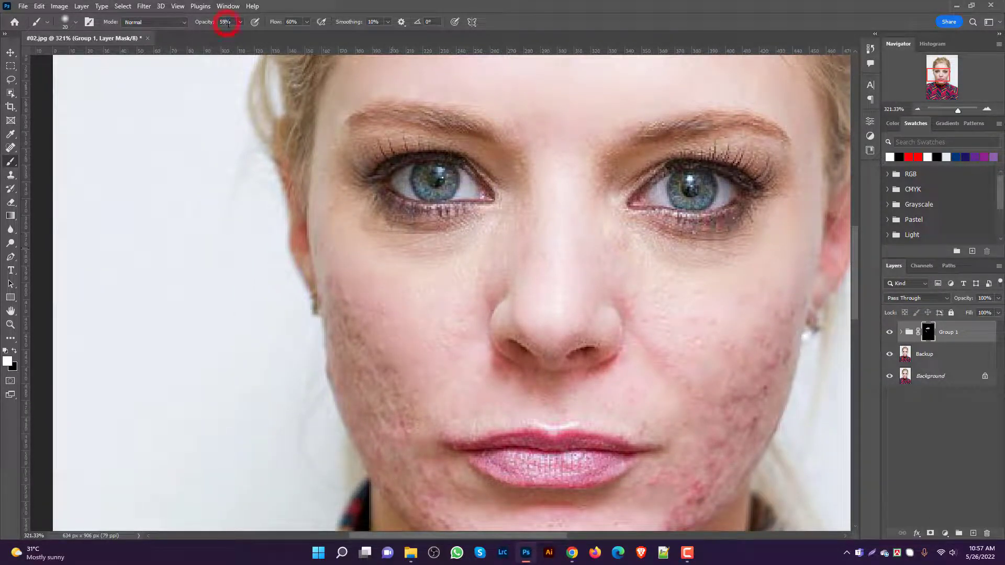
{"action": "type", "text": "85"}
{"action": "mouse_move", "coordinate": [338, 257]}
{"action": "left_mouse_down"}
{"action": "mouse_move", "coordinate": [390, 394]}
{"action": "mouse_move", "coordinate": [413, 403]}
{"action": "left_mouse_up"}
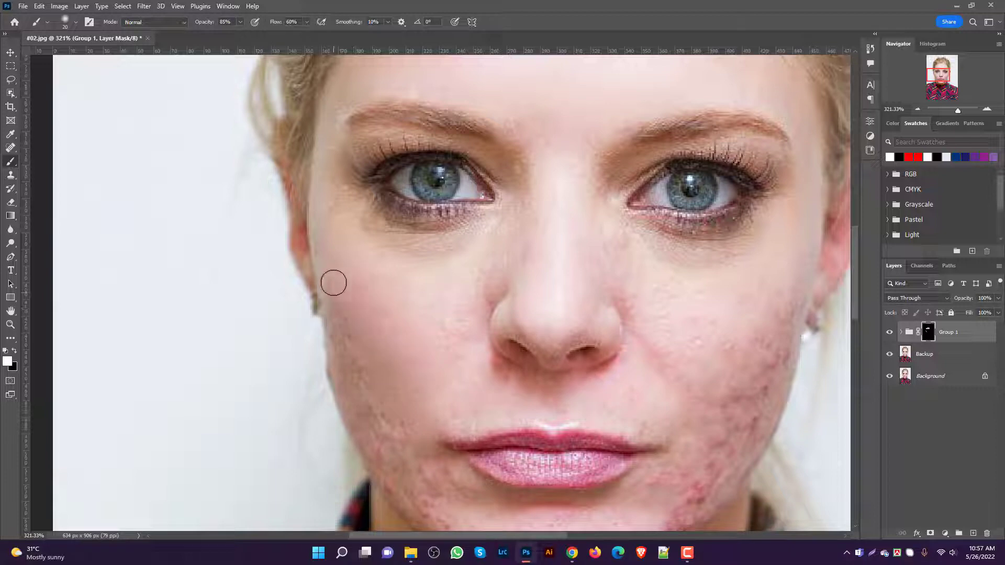
Step: Paint the mask over the lower left cheek and the jaw area beside the corner of the mouth
{"action": "key", "text": "space"}
{"action": "left_click_drag", "start_coordinate": [432, 385], "coordinate": [344, 256]}
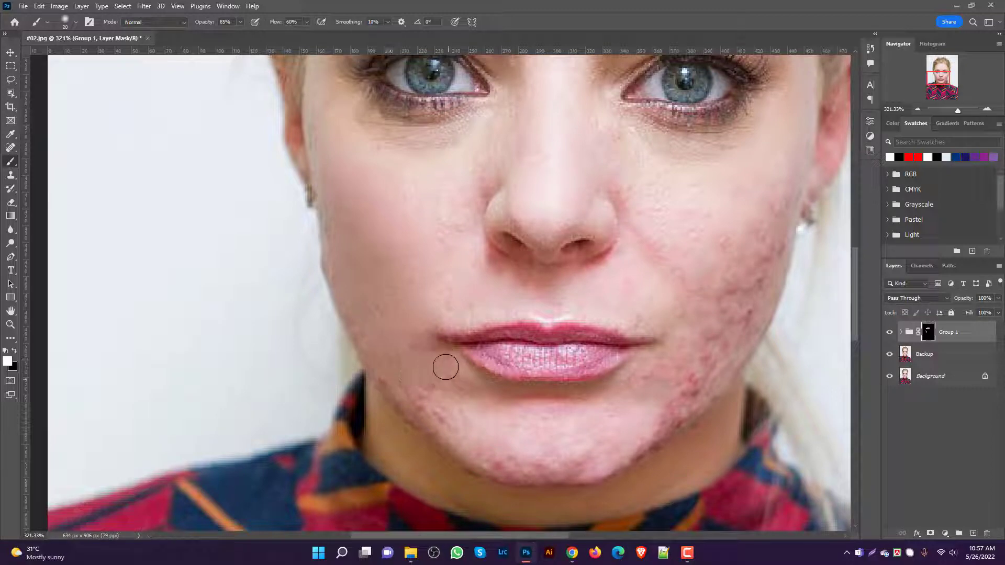
{"action": "mouse_move", "coordinate": [447, 385]}
{"action": "left_mouse_down"}
{"action": "mouse_move", "coordinate": [439, 409]}
{"action": "mouse_move", "coordinate": [428, 409]}
{"action": "left_mouse_up"}
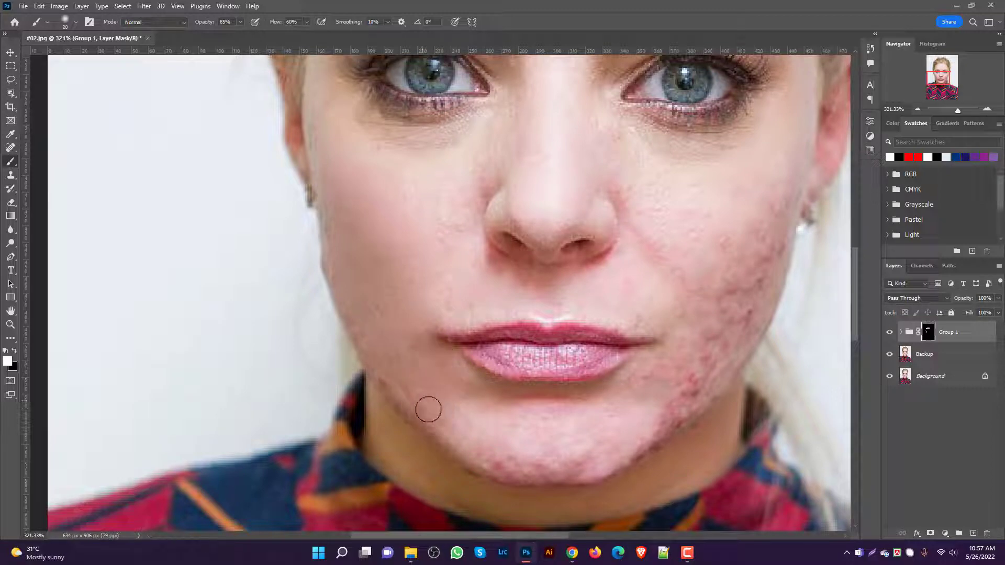
{"action": "scroll", "coordinate": [379, 326], "scroll_direction": "up", "scroll_amount": 2}
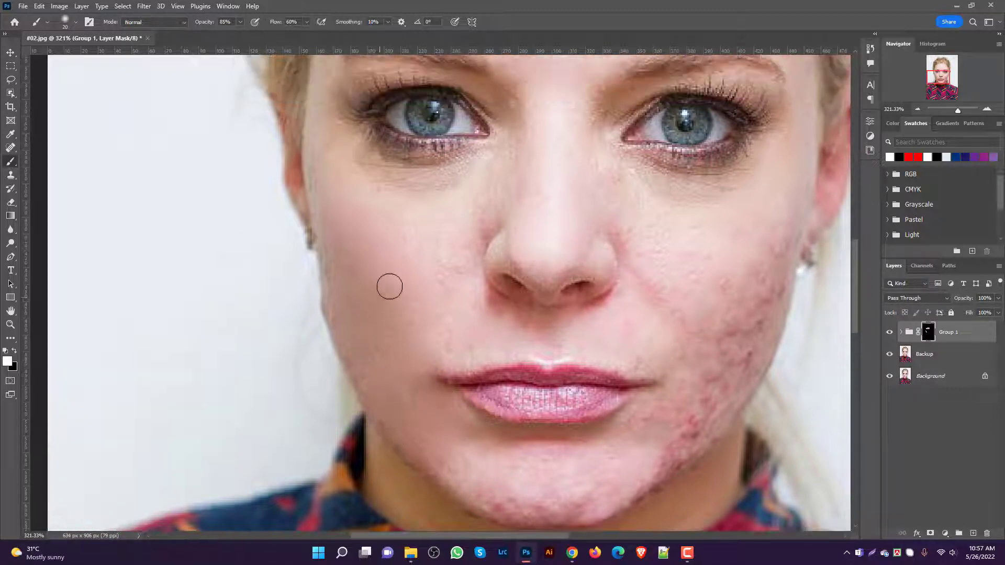
{"action": "scroll", "coordinate": [419, 319], "scroll_direction": "down", "scroll_amount": 1}
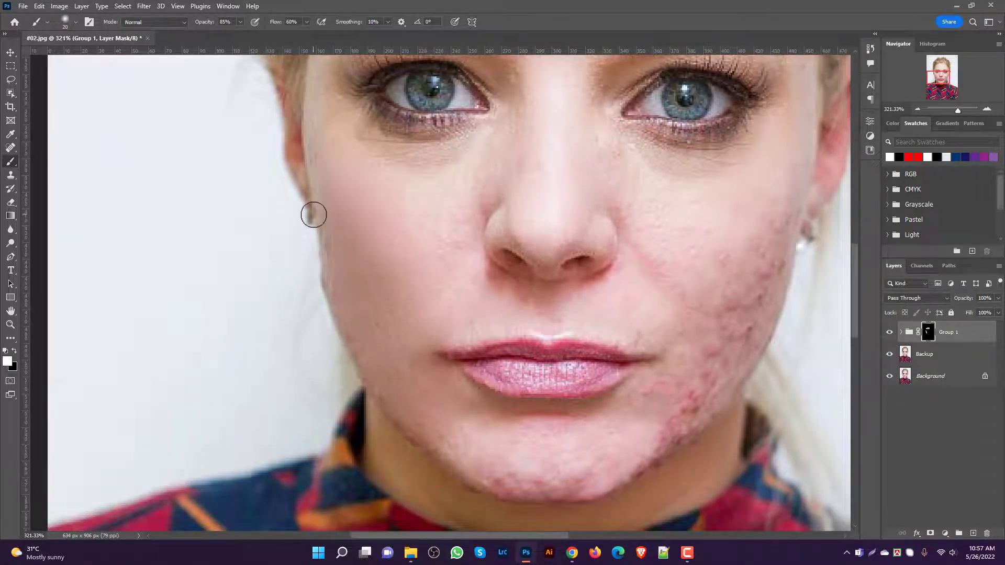
{"action": "scroll", "coordinate": [318, 199], "scroll_direction": "up", "scroll_amount": 1}
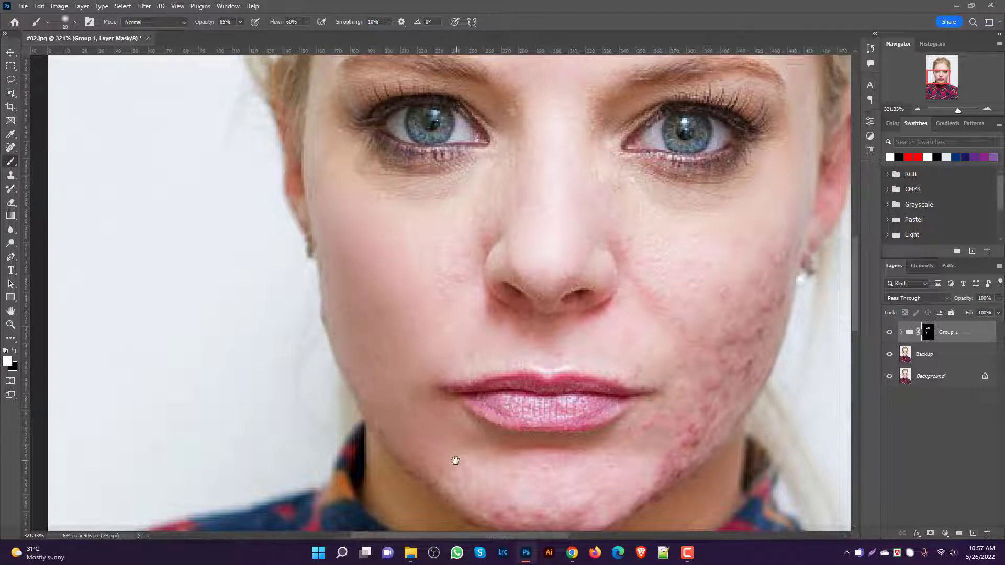
Step: Paint the mask over the red blemishes along the chin
{"action": "key", "text": "space"}
{"action": "left_click_drag", "start_coordinate": [447, 443], "coordinate": [377, 364]}
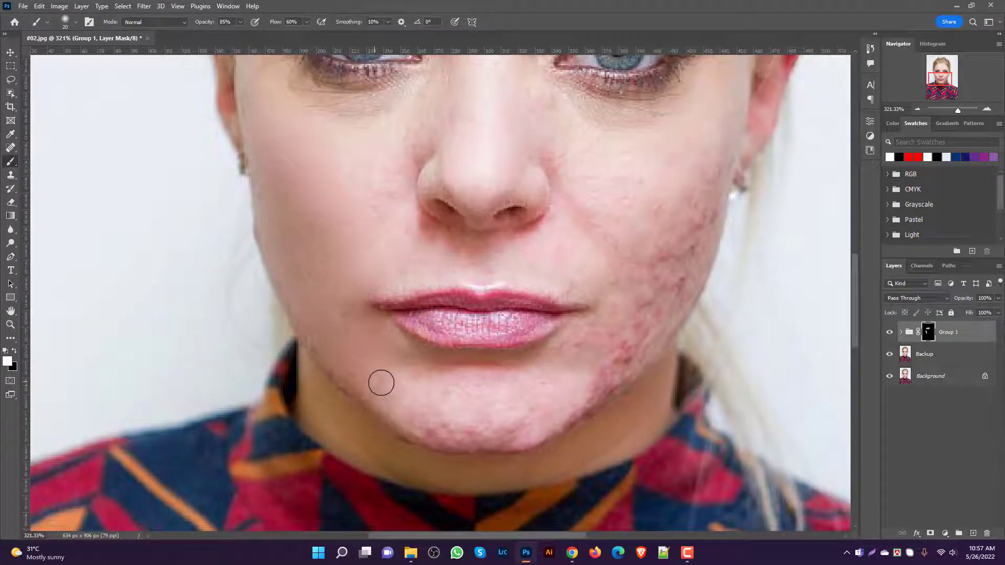
{"action": "scroll", "coordinate": [536, 399], "scroll_direction": "down", "scroll_amount": 1}
{"action": "scroll", "coordinate": [536, 399], "scroll_direction": "down", "scroll_amount": 2}
{"action": "scroll", "coordinate": [523, 392], "scroll_direction": "up", "scroll_amount": 1}
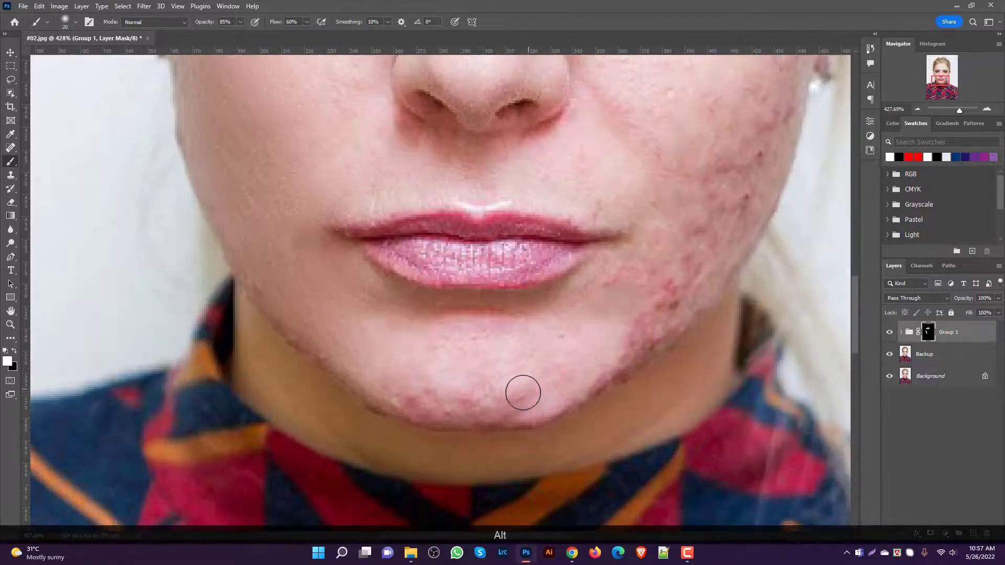
{"action": "mouse_move", "coordinate": [445, 397]}
{"action": "left_mouse_down"}
{"action": "mouse_move", "coordinate": [388, 377]}
{"action": "mouse_move", "coordinate": [467, 373]}
{"action": "mouse_move", "coordinate": [448, 349]}
{"action": "mouse_move", "coordinate": [492, 343]}
{"action": "left_mouse_up"}
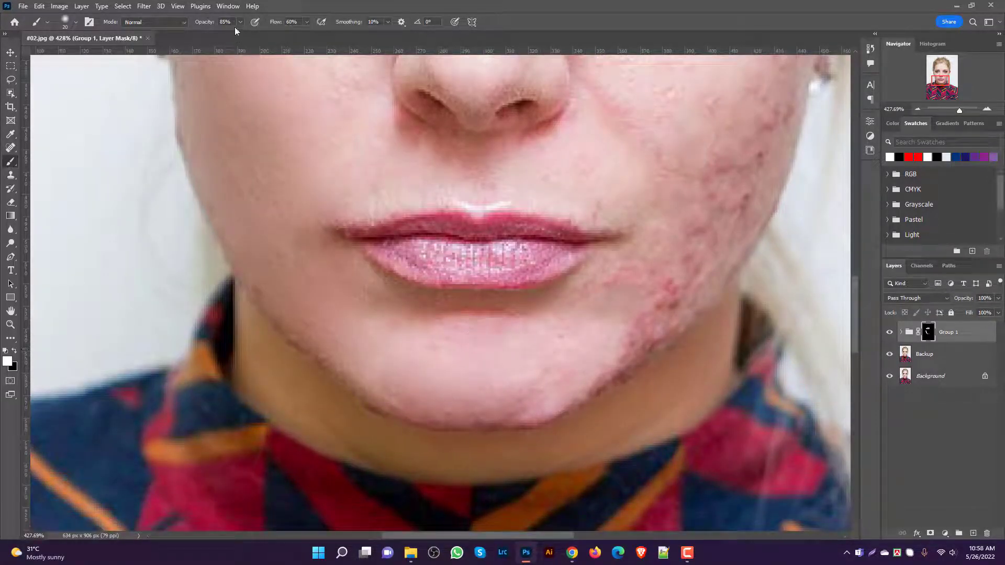
Step: Set the brush opacity to 34% and paint the mask over the skin between the lower lip and the chin
{"action": "type", "text": "58"}
{"action": "key", "text": "Return"}
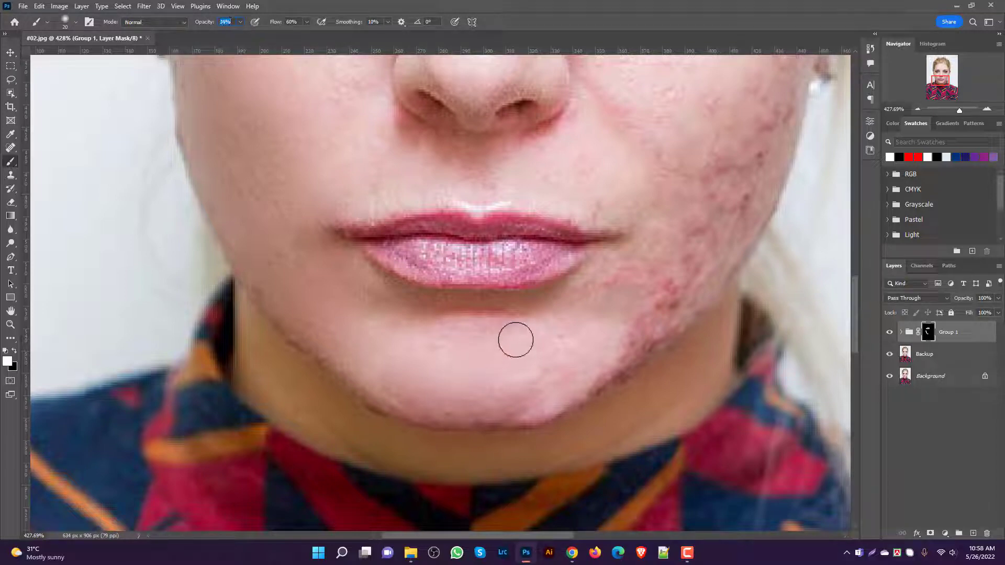
{"action": "mouse_move", "coordinate": [478, 333]}
{"action": "left_mouse_down"}
{"action": "mouse_move", "coordinate": [559, 302]}
{"action": "mouse_move", "coordinate": [396, 313]}
{"action": "mouse_move", "coordinate": [514, 313]}
{"action": "mouse_move", "coordinate": [483, 317]}
{"action": "mouse_move", "coordinate": [362, 317]}
{"action": "mouse_move", "coordinate": [528, 331]}
{"action": "mouse_move", "coordinate": [552, 302]}
{"action": "mouse_move", "coordinate": [606, 280]}
{"action": "left_mouse_up"}
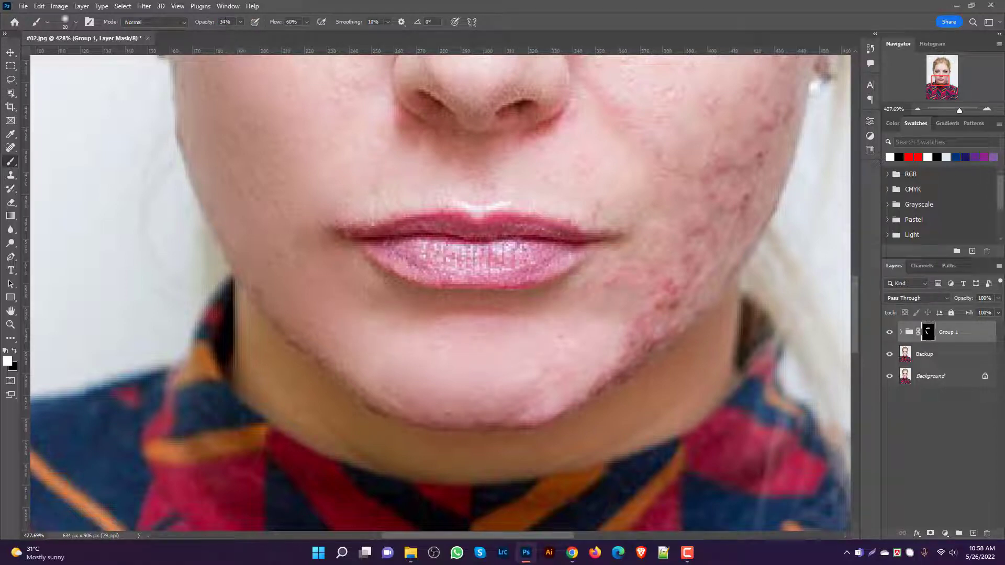
{"action": "mouse_move", "coordinate": [670, 275]}
{"action": "left_mouse_down"}
{"action": "mouse_move", "coordinate": [620, 273]}
{"action": "mouse_move", "coordinate": [467, 413]}
{"action": "mouse_move", "coordinate": [486, 398]}
{"action": "mouse_move", "coordinate": [414, 398]}
{"action": "mouse_move", "coordinate": [461, 405]}
{"action": "mouse_move", "coordinate": [410, 409]}
{"action": "mouse_move", "coordinate": [379, 400]}
{"action": "mouse_move", "coordinate": [391, 394]}
{"action": "mouse_move", "coordinate": [336, 354]}
{"action": "mouse_move", "coordinate": [360, 362]}
{"action": "mouse_move", "coordinate": [316, 328]}
{"action": "left_mouse_up"}
{"action": "key", "text": "space"}
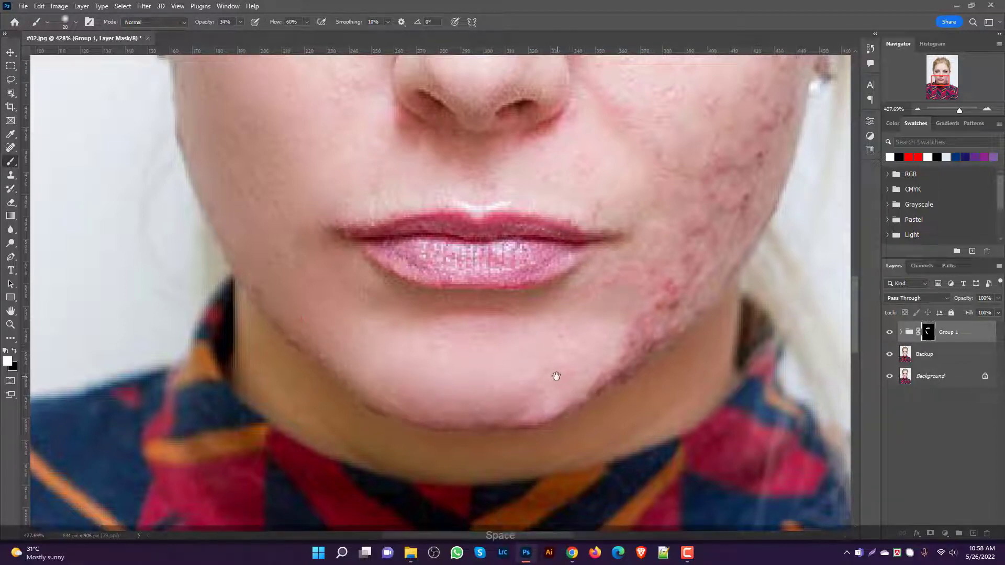
{"action": "mouse_move", "coordinate": [555, 376]}
{"action": "left_mouse_down"}
{"action": "mouse_move", "coordinate": [438, 385]}
{"action": "mouse_move", "coordinate": [440, 411]}
{"action": "mouse_move", "coordinate": [387, 424]}
{"action": "left_mouse_up"}
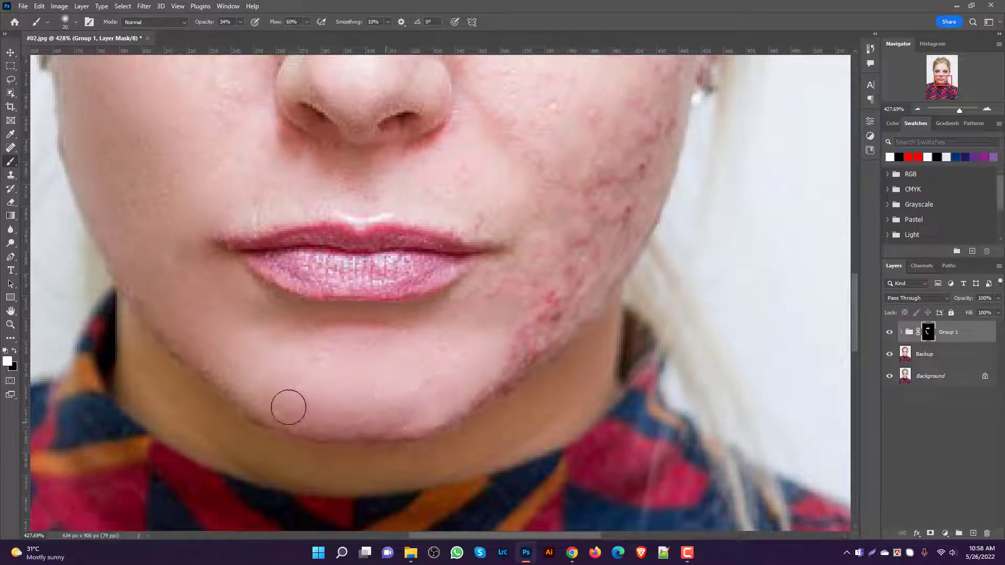
Step: Paint the mask along the left jawline and the edges of the chin to blend the remaining spots
{"action": "key", "text": "space"}
{"action": "left_click_drag", "start_coordinate": [319, 404], "coordinate": [469, 411]}
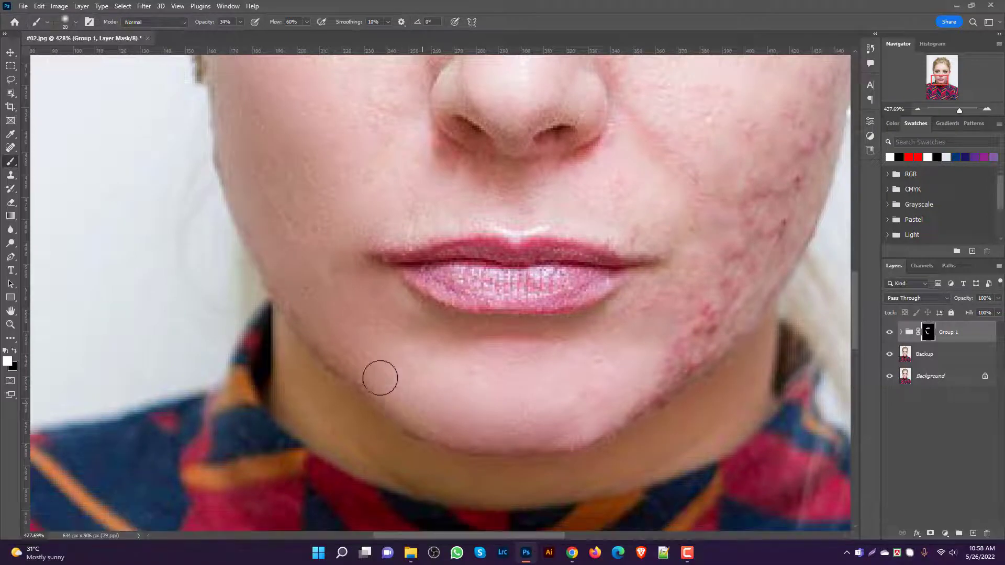
{"action": "mouse_move", "coordinate": [380, 378]}
{"action": "left_mouse_down"}
{"action": "mouse_move", "coordinate": [296, 319]}
{"action": "mouse_move", "coordinate": [438, 424]}
{"action": "mouse_move", "coordinate": [552, 447]}
{"action": "mouse_move", "coordinate": [607, 428]}
{"action": "mouse_move", "coordinate": [671, 370]}
{"action": "mouse_move", "coordinate": [561, 356]}
{"action": "mouse_move", "coordinate": [474, 379]}
{"action": "mouse_move", "coordinate": [510, 349]}
{"action": "left_mouse_up"}
{"action": "key", "text": "space"}
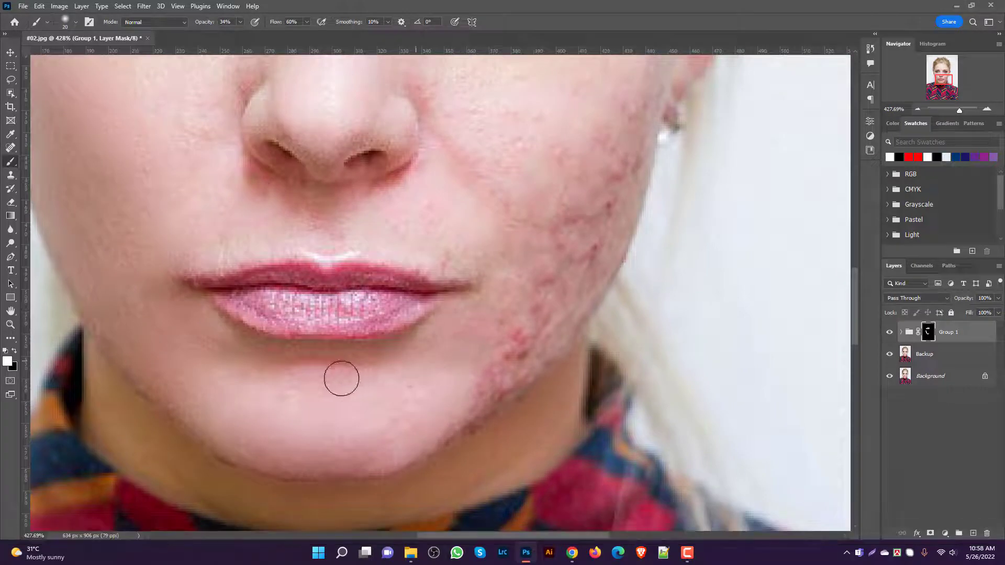
{"action": "scroll", "coordinate": [456, 293], "scroll_direction": "up", "scroll_amount": 1}
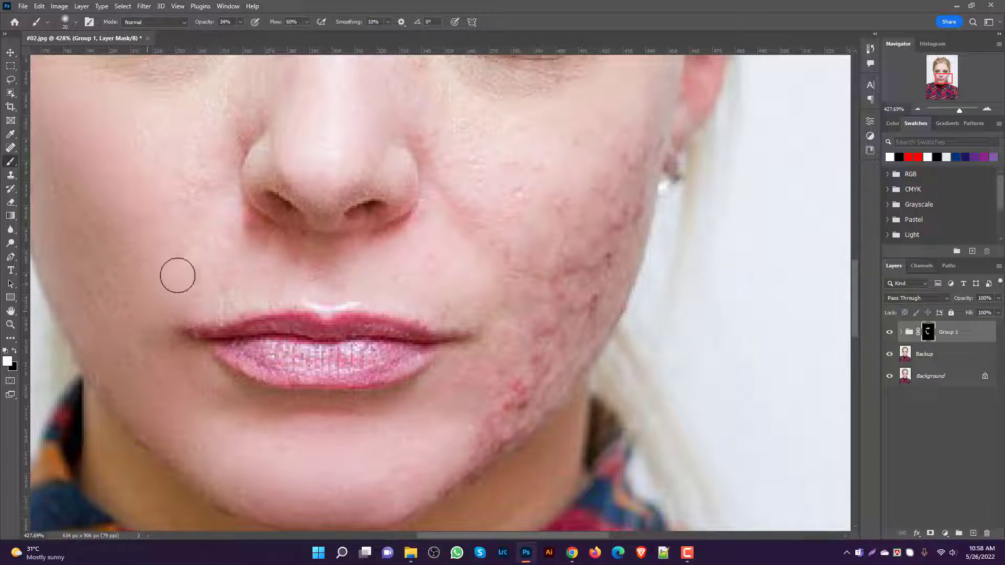
Step: Set the brush opacity to 64% and paint the mask over the skin above the upper lip and beside the right mouth corner
{"action": "left_click", "coordinate": [239, 19]}
{"action": "left_click_drag", "start_coordinate": [240, 35], "coordinate": [255, 37]}
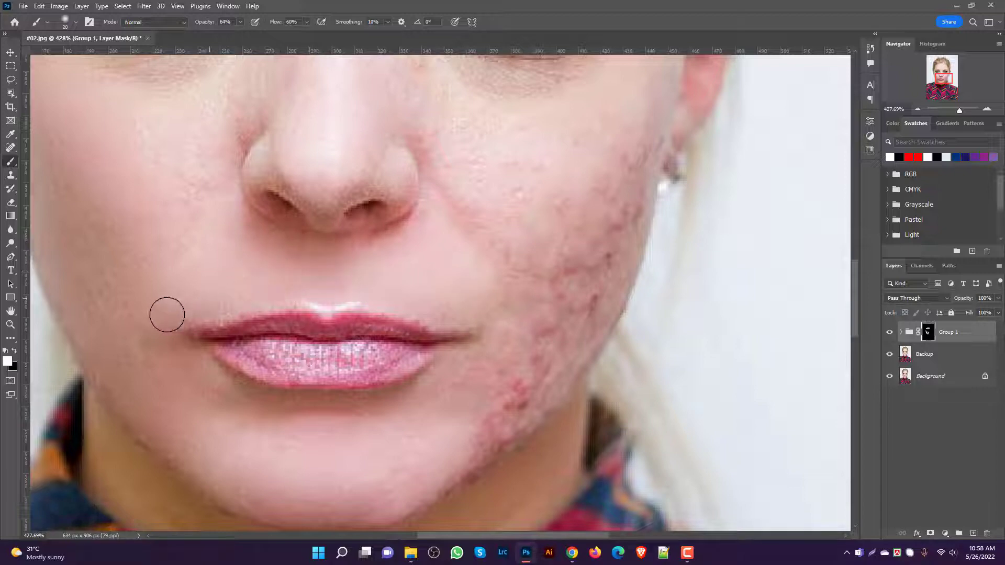
{"action": "left_click_drag", "start_coordinate": [458, 374], "coordinate": [352, 361]}
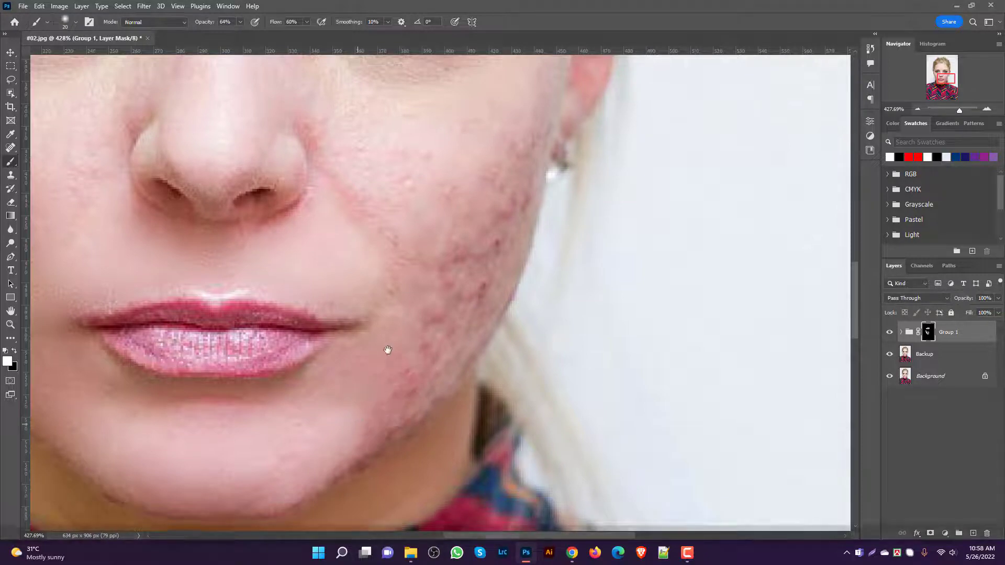
{"action": "left_click_drag", "start_coordinate": [385, 347], "coordinate": [331, 382]}
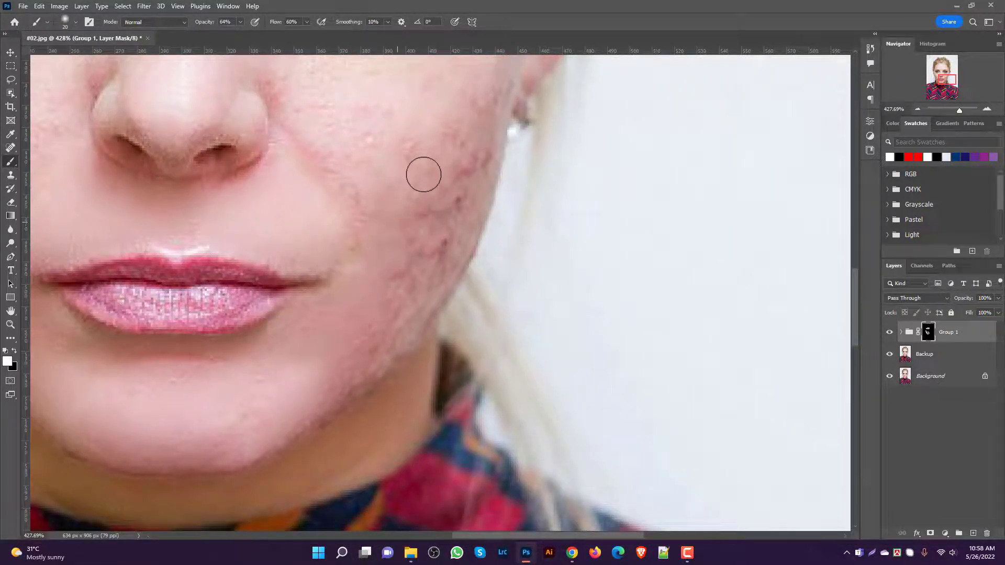
Step: Paint the mask over the right cheek, from the skin beside the nose to the acne near the jaw
{"action": "left_click_drag", "start_coordinate": [424, 173], "coordinate": [375, 312]}
{"action": "left_click", "coordinate": [327, 325]}
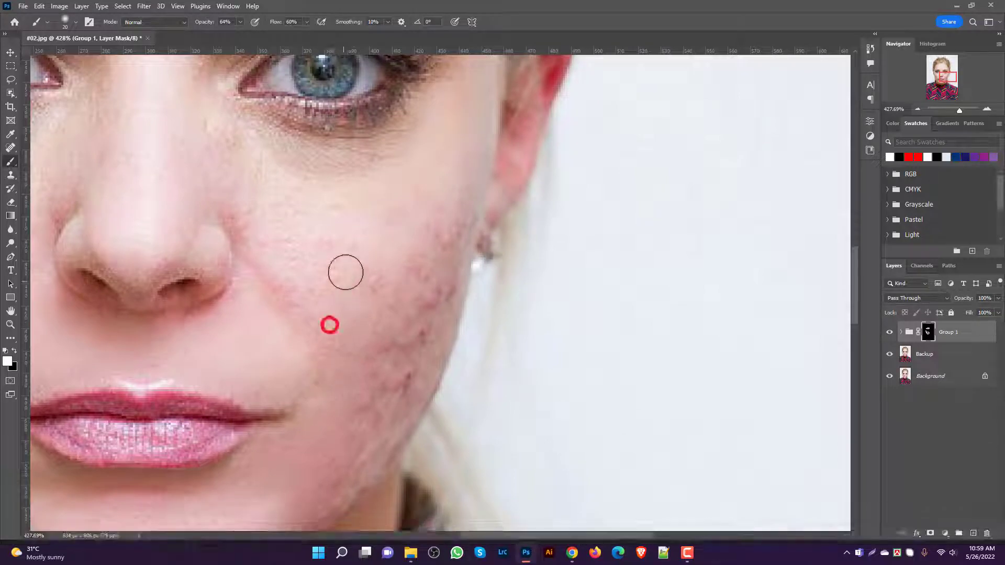
{"action": "mouse_move", "coordinate": [212, 129]}
{"action": "left_mouse_down"}
{"action": "mouse_move", "coordinate": [278, 220]}
{"action": "mouse_move", "coordinate": [291, 217]}
{"action": "left_mouse_up"}
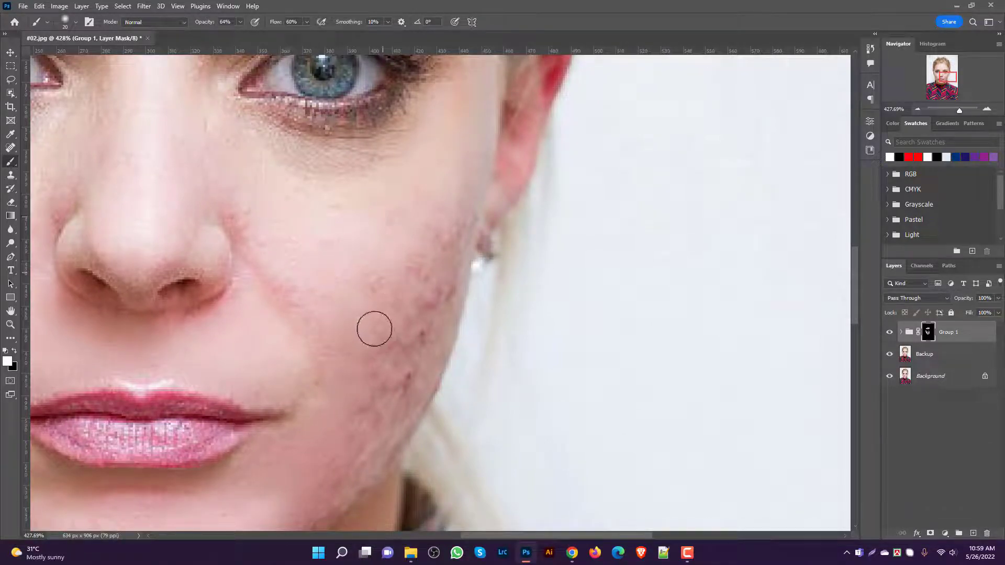
{"action": "left_click_drag", "start_coordinate": [372, 327], "coordinate": [386, 280]}
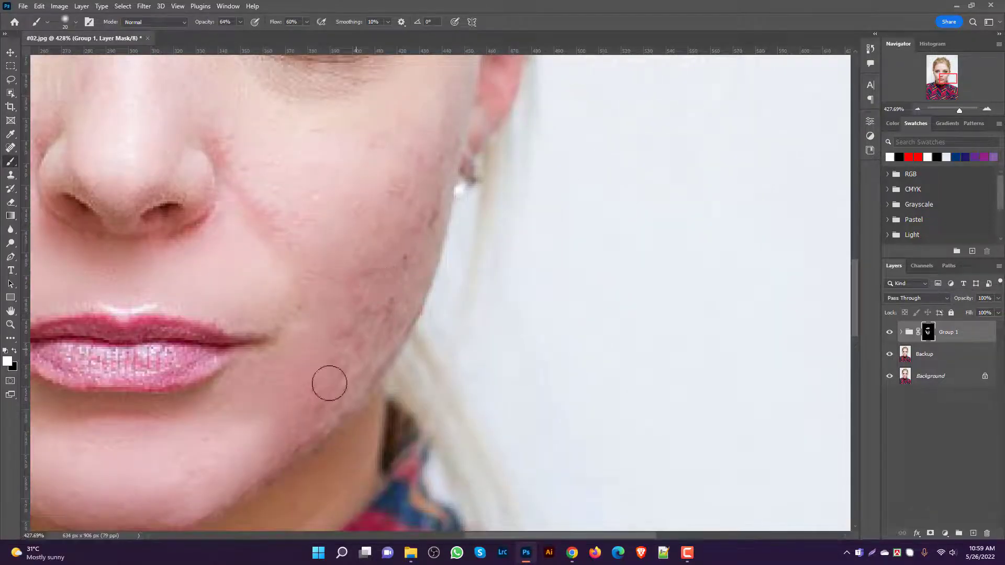
Step: Set the brush opacity to 84% and paint the mask over the remaining acne on the right cheek and jawline
{"action": "left_click", "coordinate": [379, 188]}
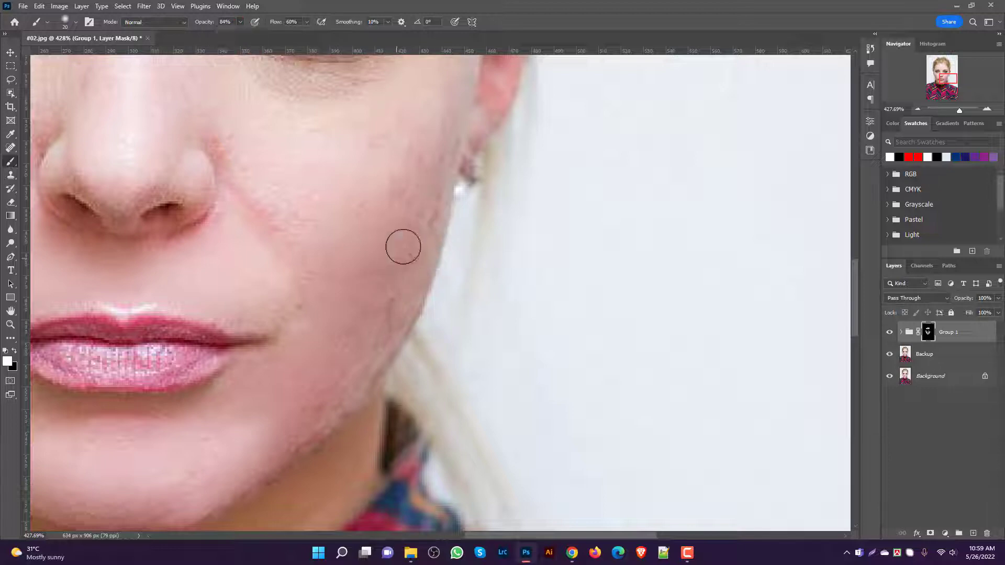
{"action": "left_click_drag", "start_coordinate": [386, 337], "coordinate": [513, 279]}
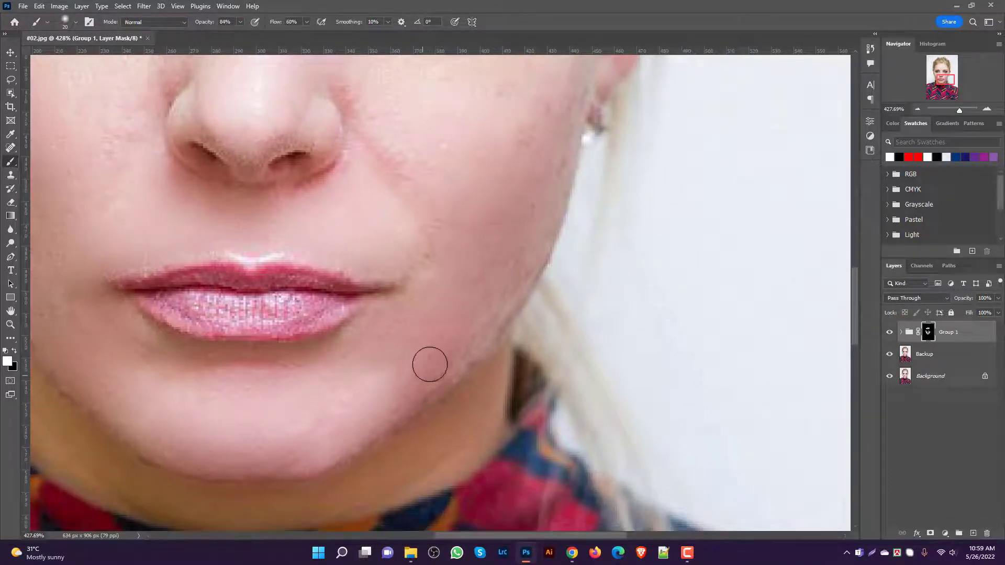
{"action": "left_click_drag", "start_coordinate": [477, 283], "coordinate": [406, 415]}
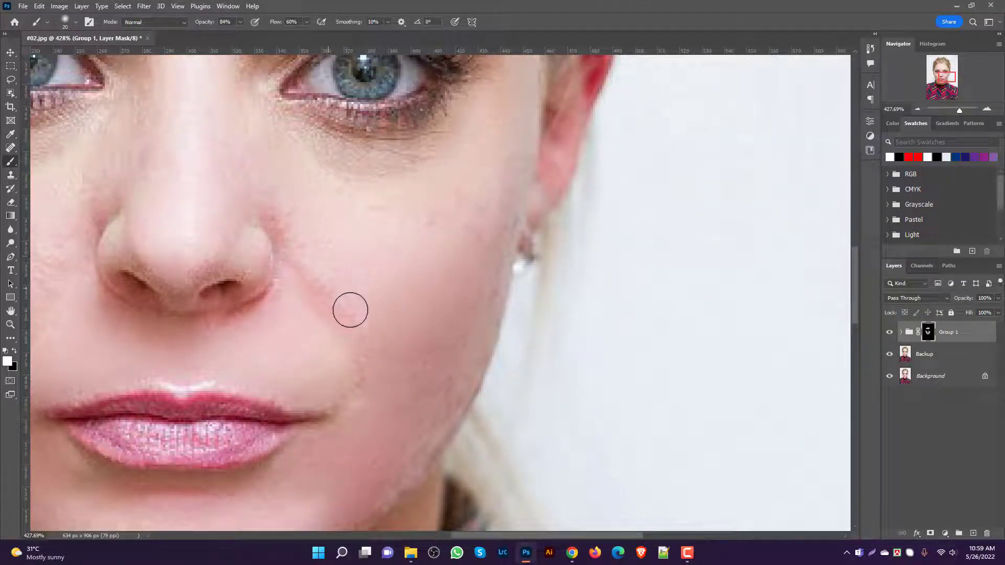
{"action": "scroll", "coordinate": [456, 351], "scroll_direction": "up", "scroll_amount": 1}
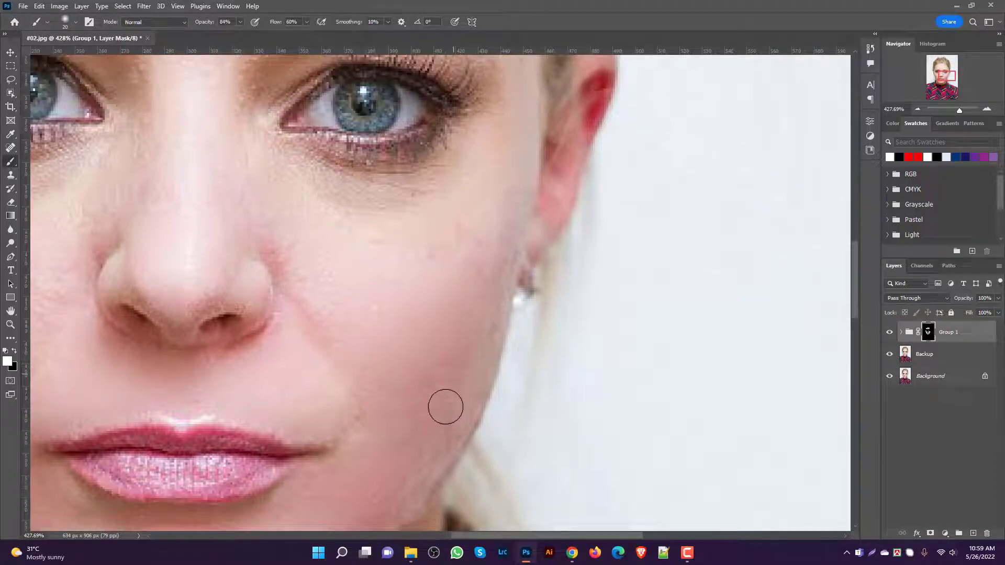
{"action": "left_click", "coordinate": [496, 250]}
{"action": "key", "text": "ctrl+z"}
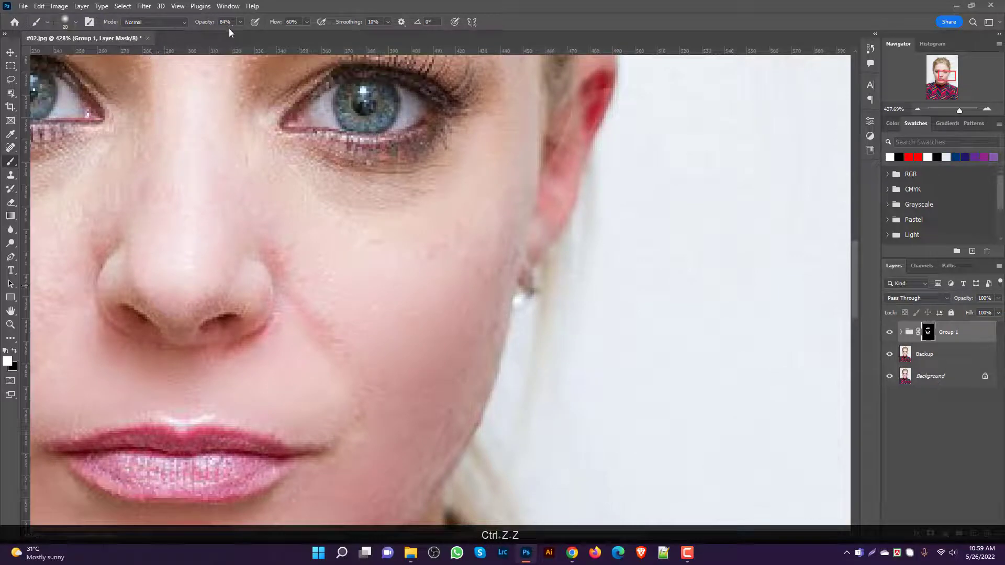
Step: Lower the brush opacity and paint the mask over the red crease running from the nostril toward the right mouth corner
{"action": "left_click", "coordinate": [241, 23]}
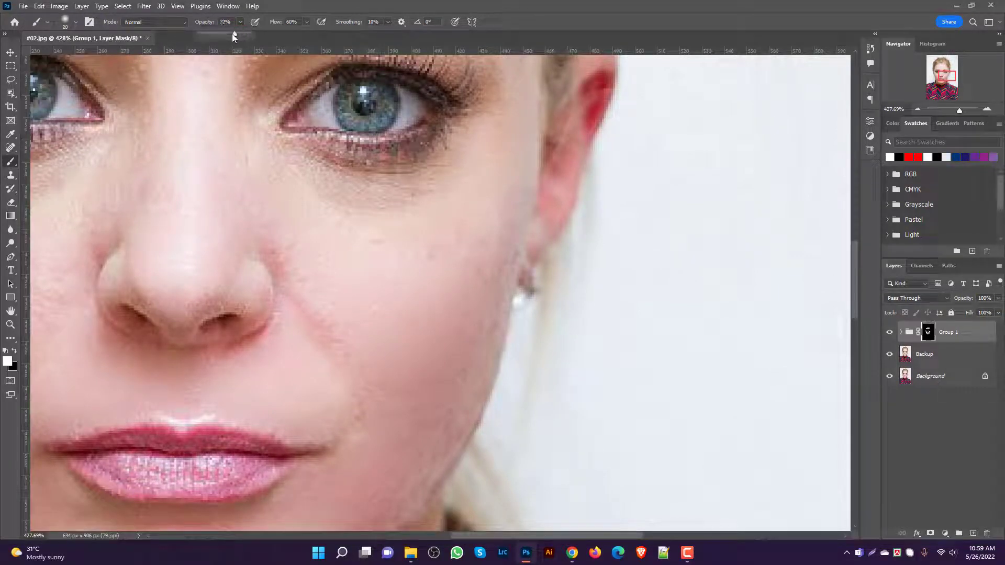
{"action": "left_click_drag", "start_coordinate": [211, 31], "coordinate": [209, 32]}
{"action": "left_click", "coordinate": [381, 369]}
{"action": "left_click_drag", "start_coordinate": [316, 336], "coordinate": [292, 324]}
{"action": "mouse_move", "coordinate": [341, 390]}
{"action": "left_mouse_down"}
{"action": "mouse_move", "coordinate": [352, 373]}
{"action": "mouse_move", "coordinate": [314, 319]}
{"action": "left_mouse_up"}
{"action": "mouse_move", "coordinate": [369, 377]}
{"action": "left_mouse_down"}
{"action": "mouse_move", "coordinate": [327, 274]}
{"action": "mouse_move", "coordinate": [282, 249]}
{"action": "mouse_move", "coordinate": [370, 321]}
{"action": "mouse_move", "coordinate": [363, 372]}
{"action": "left_mouse_up"}
Step: Set the brush opacity to 95% and paint the mask over the outer right cheek below the ear
{"action": "left_click", "coordinate": [241, 21]}
{"action": "left_click_drag", "start_coordinate": [275, 44], "coordinate": [278, 45]}
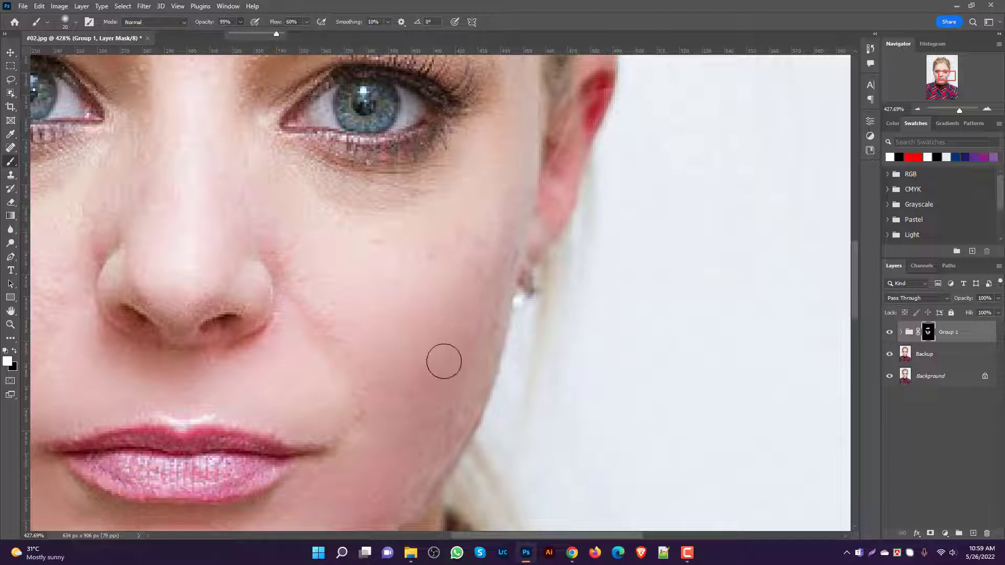
{"action": "mouse_move", "coordinate": [471, 278]}
{"action": "left_mouse_down"}
{"action": "mouse_move", "coordinate": [428, 439]}
{"action": "mouse_move", "coordinate": [491, 280]}
{"action": "left_mouse_up"}
{"action": "key", "text": "space"}
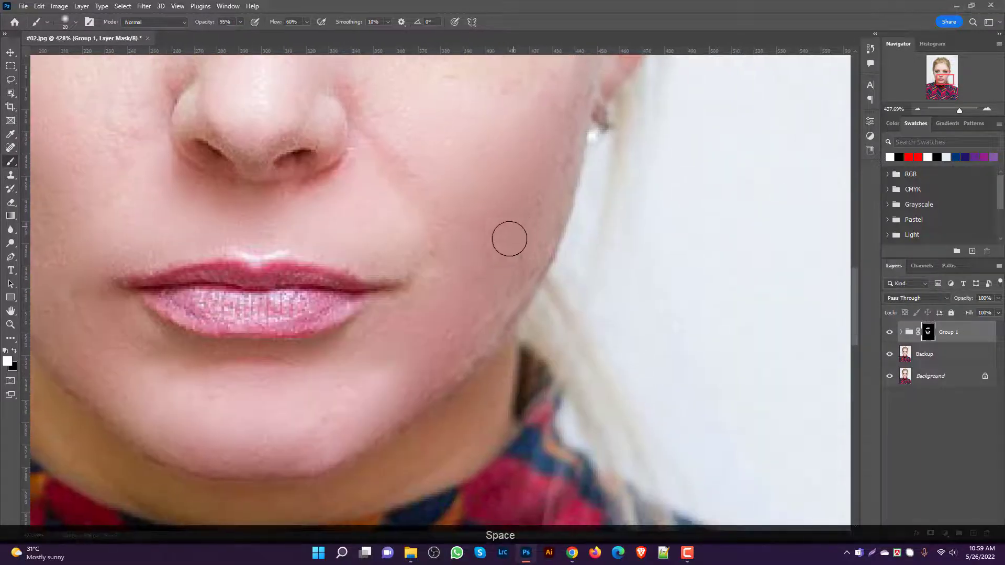
{"action": "key", "text": "space"}
{"action": "mouse_move", "coordinate": [511, 207]}
{"action": "left_mouse_down"}
{"action": "mouse_move", "coordinate": [395, 440]}
{"action": "mouse_move", "coordinate": [428, 297]}
{"action": "mouse_move", "coordinate": [423, 433]}
{"action": "left_mouse_up"}
{"action": "key", "text": "space"}
{"action": "key", "text": "space"}
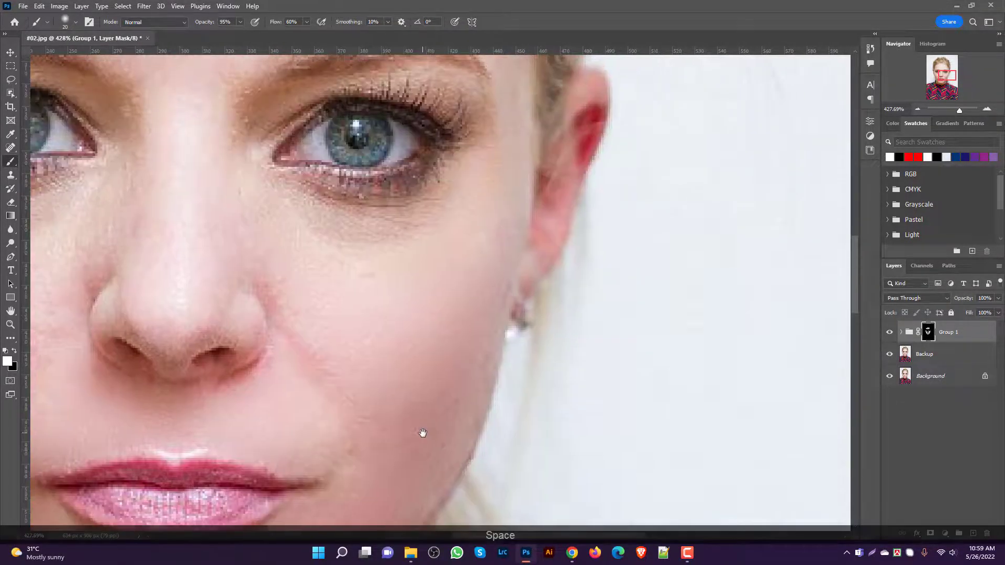
Step: Paint the mask over the lower right cheek and along the jaw toward the chin
{"action": "left_click", "coordinate": [352, 493]}
{"action": "key", "text": "space"}
{"action": "left_click_drag", "start_coordinate": [375, 489], "coordinate": [419, 366]}
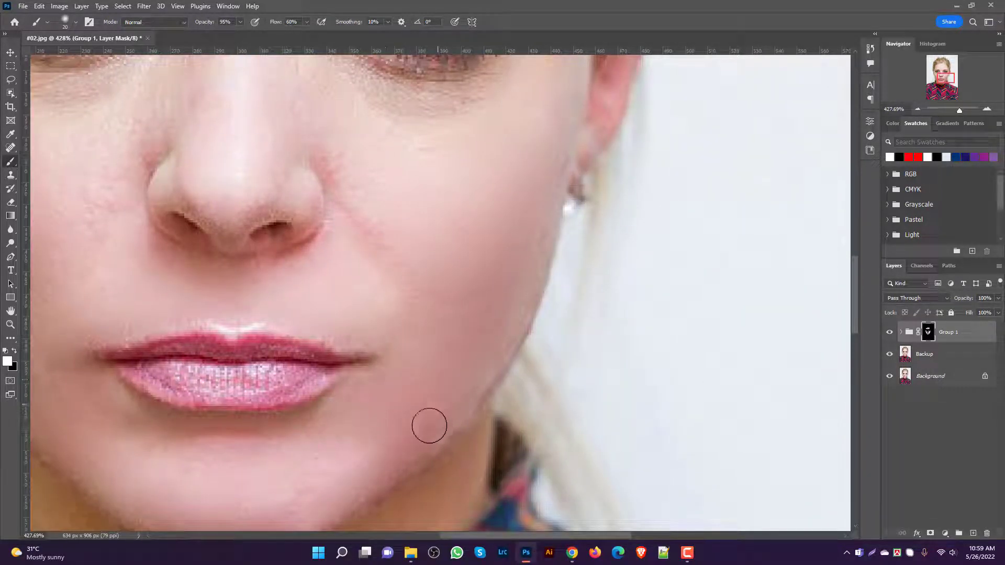
{"action": "left_click", "coordinate": [375, 478]}
Step: Paint the mask over the nose, reducing the brush size for the small areas around the nostrils
{"action": "scroll", "coordinate": [458, 287], "scroll_direction": "up", "scroll_amount": 3}
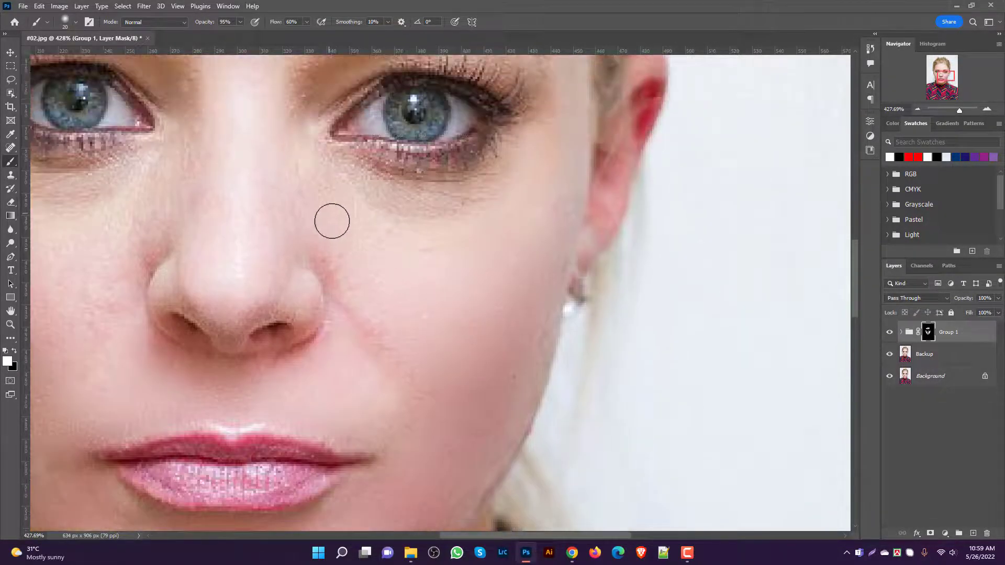
{"action": "left_click", "coordinate": [272, 126]}
{"action": "key", "text": "space"}
{"action": "left_click_drag", "start_coordinate": [271, 126], "coordinate": [340, 233]}
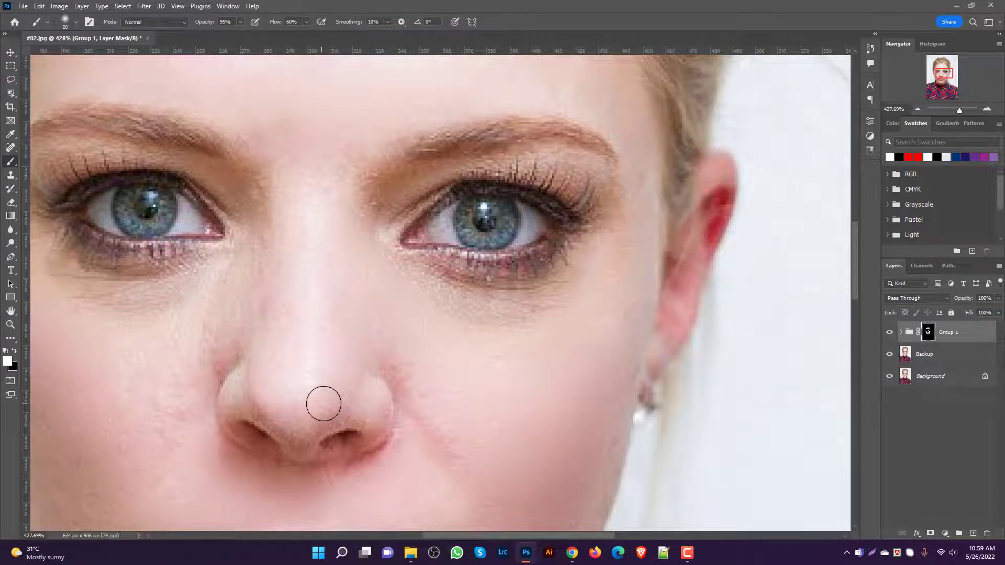
{"action": "key", "text": "bracketleft"}
{"action": "key", "text": "bracketleft"}
{"action": "key", "text": "bracketleft"}
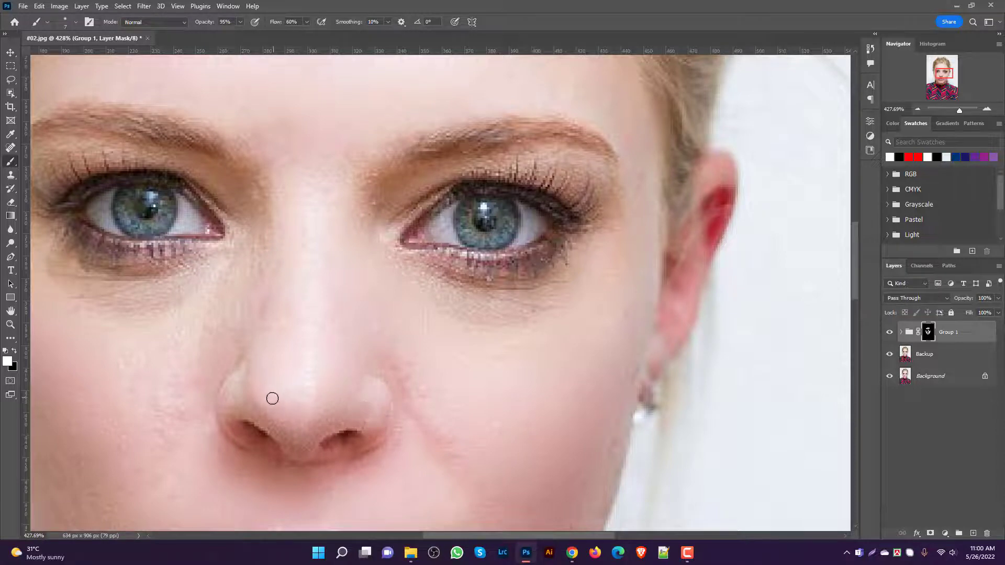
Step: Enlarge the brush to size 30 and undo the last mask stroke between the eyebrows
{"action": "scroll", "coordinate": [306, 334], "scroll_direction": "up", "scroll_amount": 2}
{"action": "key", "text": "bracketright"}
{"action": "key", "text": "bracketright"}
{"action": "key", "text": "bracketright"}
{"action": "key", "text": "bracketright"}
{"action": "key", "text": "bracketright"}
{"action": "key", "text": "bracketright"}
{"action": "key", "text": "bracketright"}
{"action": "key", "text": "bracketright"}
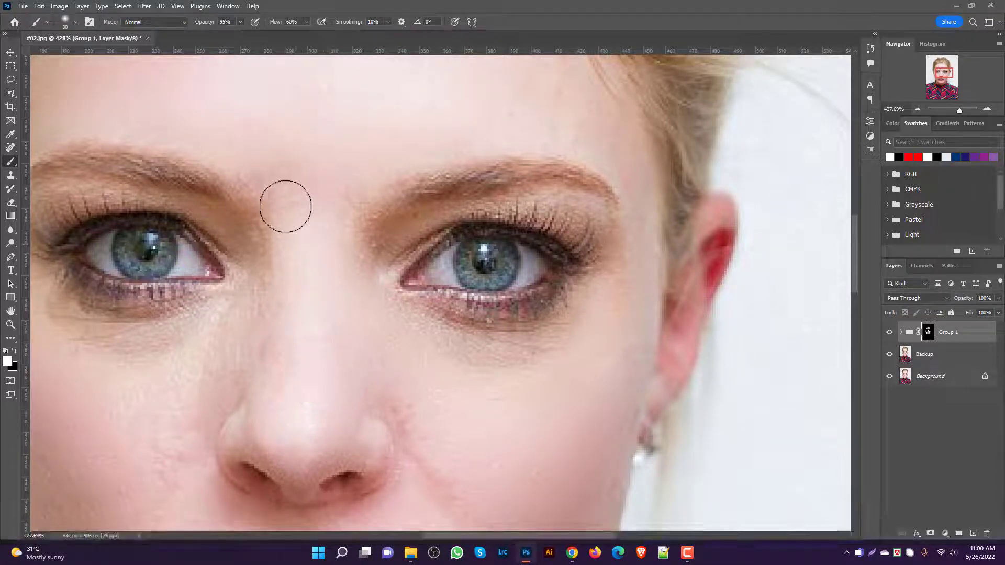
{"action": "key", "text": "ctrl+z"}
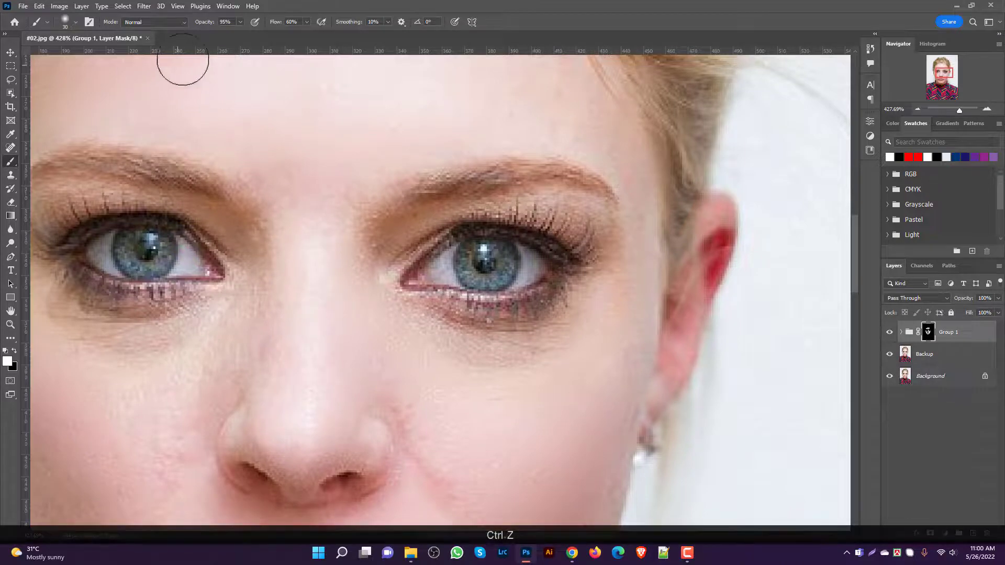
Step: Set the brush opacity to 43% and paint the mask over the nose bridge and beside the right eye
{"action": "left_click", "coordinate": [241, 21]}
{"action": "left_click_drag", "start_coordinate": [216, 36], "coordinate": [215, 36]}
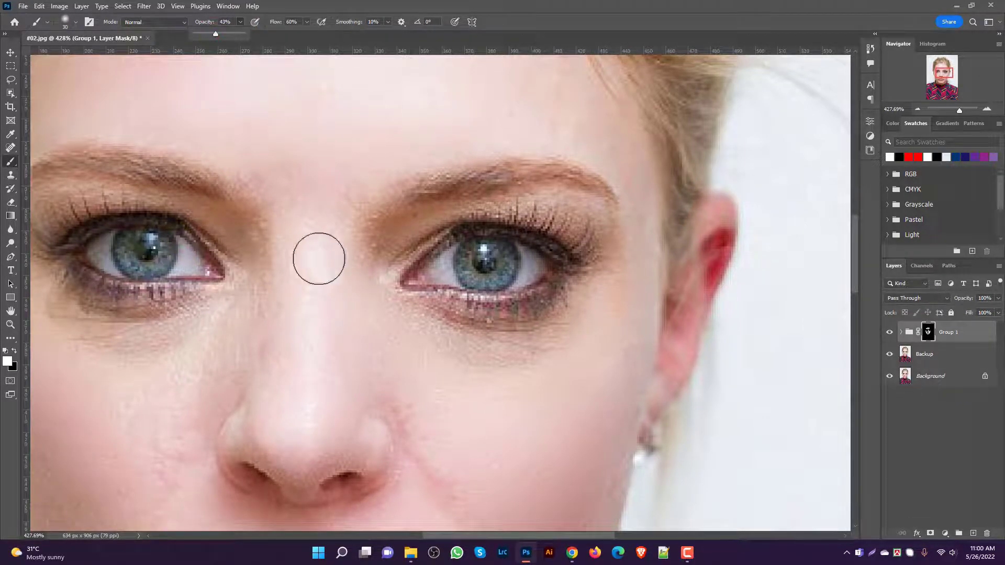
{"action": "mouse_move", "coordinate": [259, 232]}
{"action": "left_mouse_down"}
{"action": "mouse_move", "coordinate": [274, 261]}
{"action": "mouse_move", "coordinate": [417, 371]}
{"action": "mouse_move", "coordinate": [417, 340]}
{"action": "mouse_move", "coordinate": [583, 318]}
{"action": "mouse_move", "coordinate": [559, 336]}
{"action": "mouse_move", "coordinate": [573, 330]}
{"action": "mouse_move", "coordinate": [613, 271]}
{"action": "left_mouse_up"}
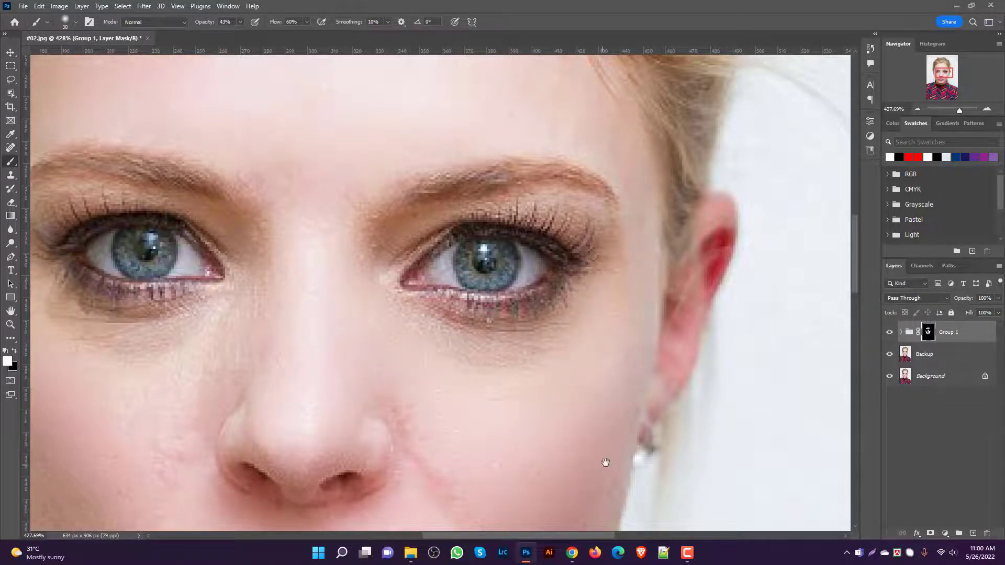
Step: Paint the mask over the left temple and down the left cheek toward the mouth corner
{"action": "left_click_drag", "start_coordinate": [282, 351], "coordinate": [583, 388]}
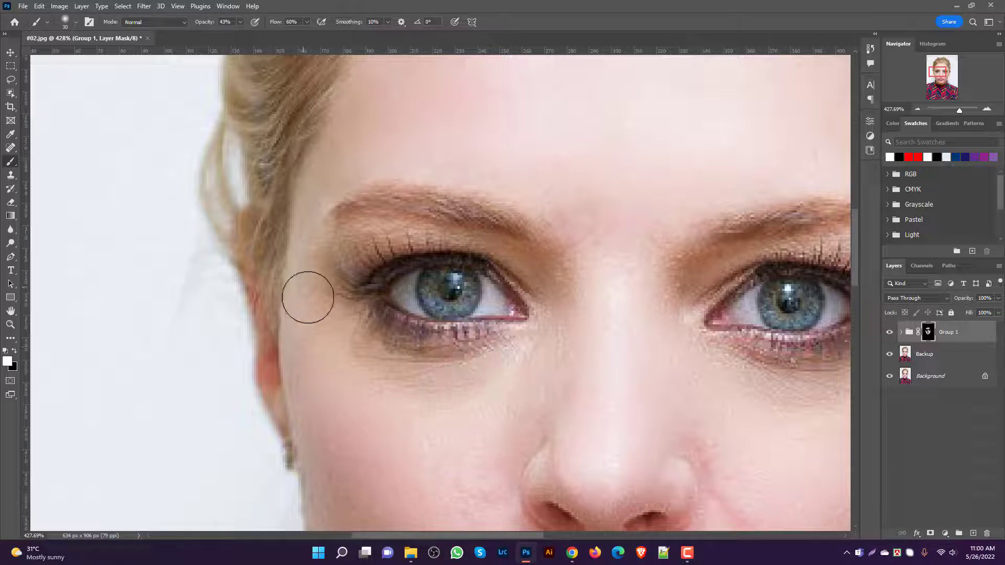
{"action": "key", "text": "space"}
{"action": "left_click_drag", "start_coordinate": [466, 407], "coordinate": [576, 231]}
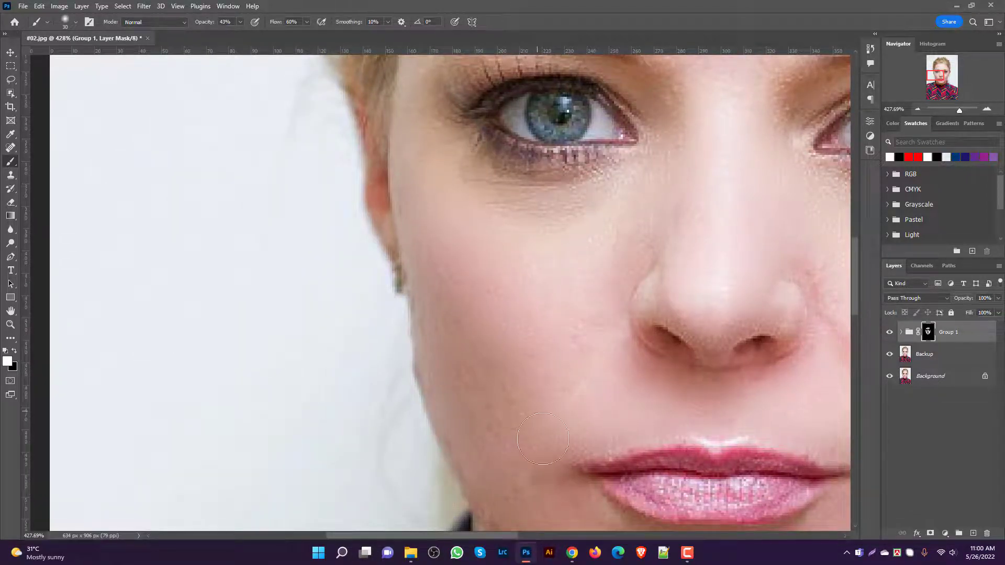
{"action": "key", "text": "space"}
{"action": "left_click_drag", "start_coordinate": [543, 438], "coordinate": [413, 344]}
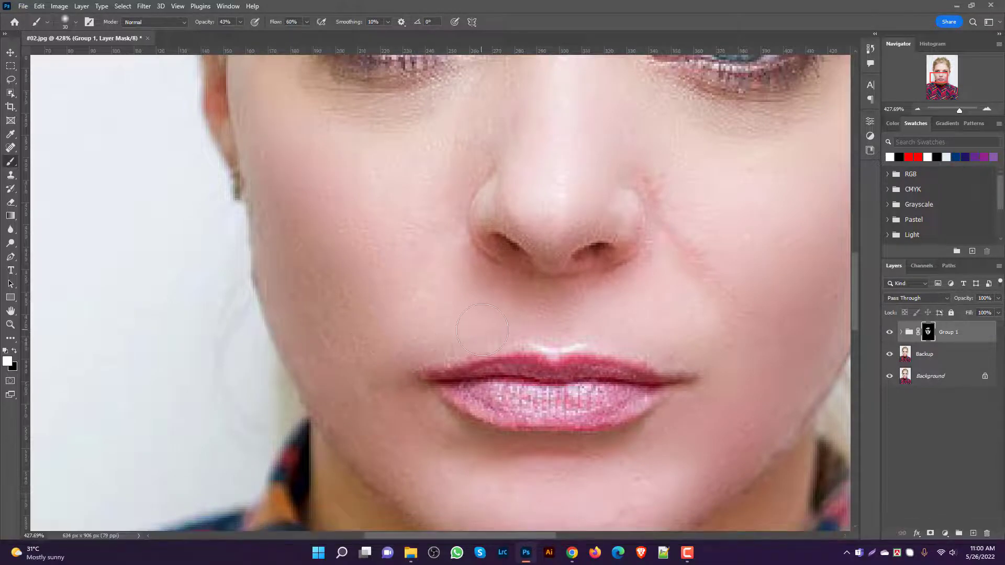
Step: Paint the mask over the right cheek beside the crease that runs down from the nostril
{"action": "key", "text": "space"}
{"action": "left_click_drag", "start_coordinate": [697, 302], "coordinate": [541, 372]}
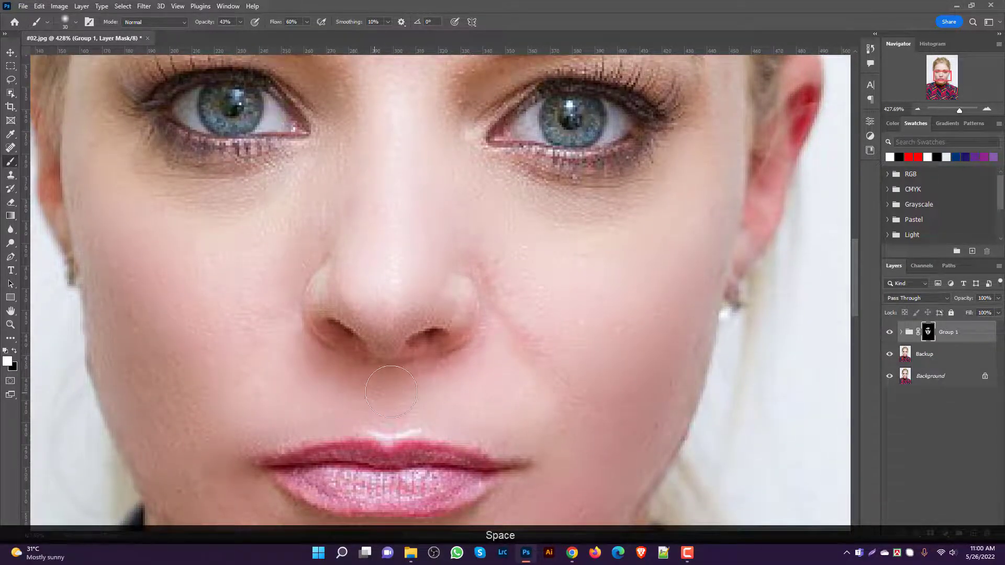
{"action": "scroll", "coordinate": [414, 345], "scroll_direction": "up", "scroll_amount": 3}
{"action": "left_click_drag", "start_coordinate": [563, 338], "coordinate": [592, 330]}
{"action": "scroll", "coordinate": [592, 329], "scroll_direction": "up", "scroll_amount": 5}
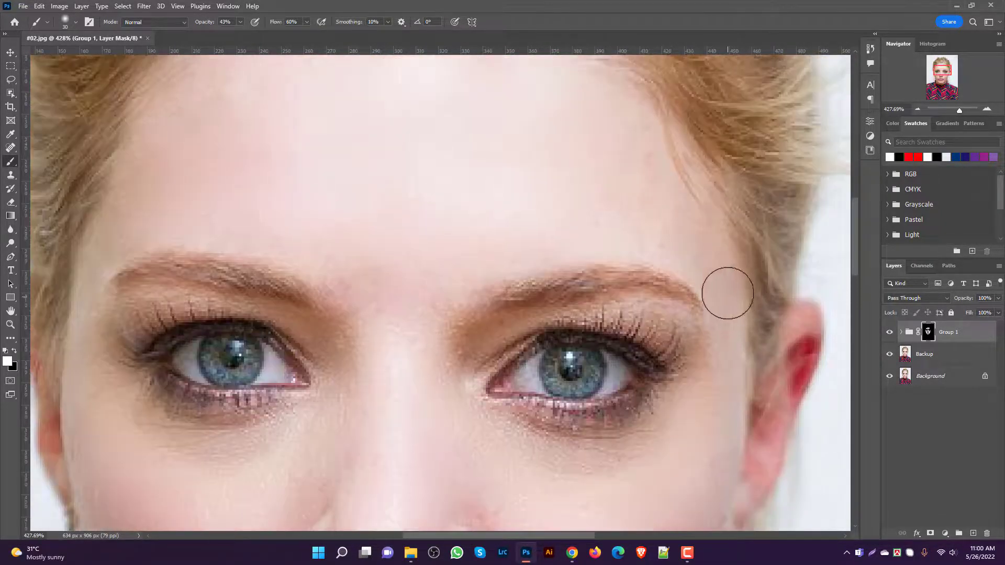
Step: Paint the mask over the left cheek, the skin above the upper lip and the lower left jaw
{"action": "key", "text": "alt"}
{"action": "scroll", "coordinate": [472, 276], "scroll_direction": "down", "scroll_amount": 4}
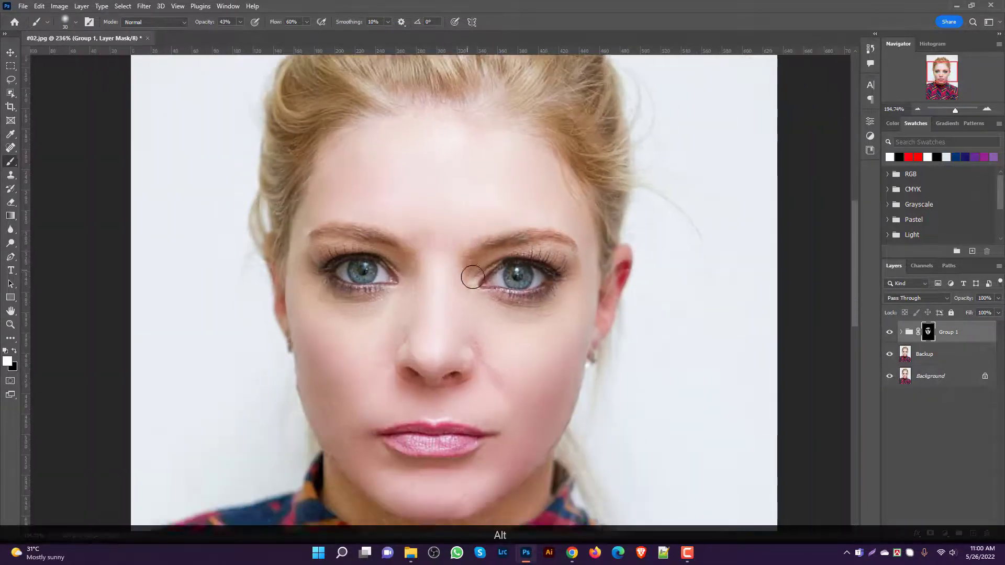
{"action": "scroll", "coordinate": [495, 319], "scroll_direction": "down", "scroll_amount": 4}
{"action": "key", "text": "alt"}
{"action": "scroll", "coordinate": [516, 343], "scroll_direction": "up", "scroll_amount": 3}
{"action": "scroll", "coordinate": [550, 299], "scroll_direction": "up", "scroll_amount": 1}
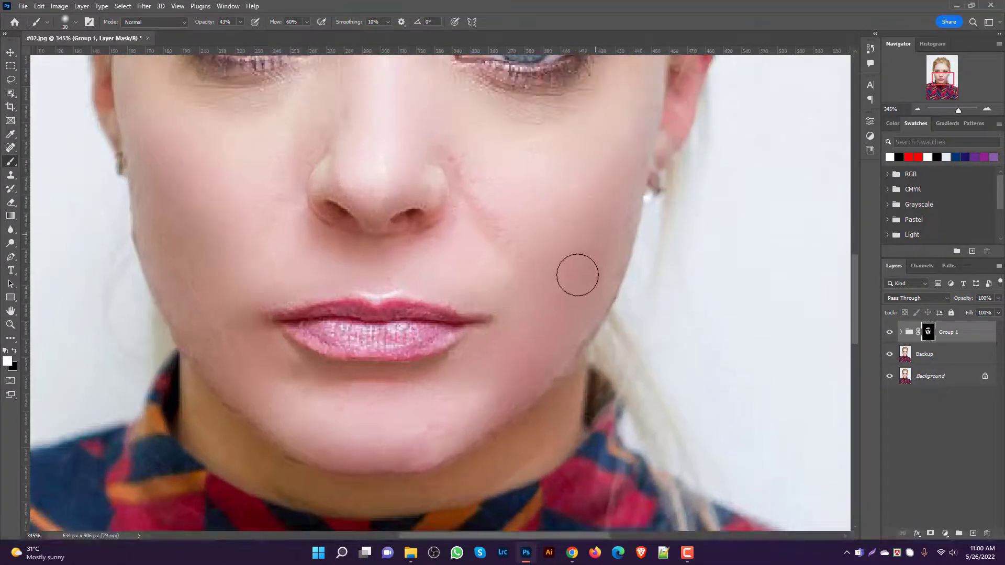
{"action": "key", "text": "space"}
{"action": "left_click_drag", "start_coordinate": [270, 396], "coordinate": [404, 420]}
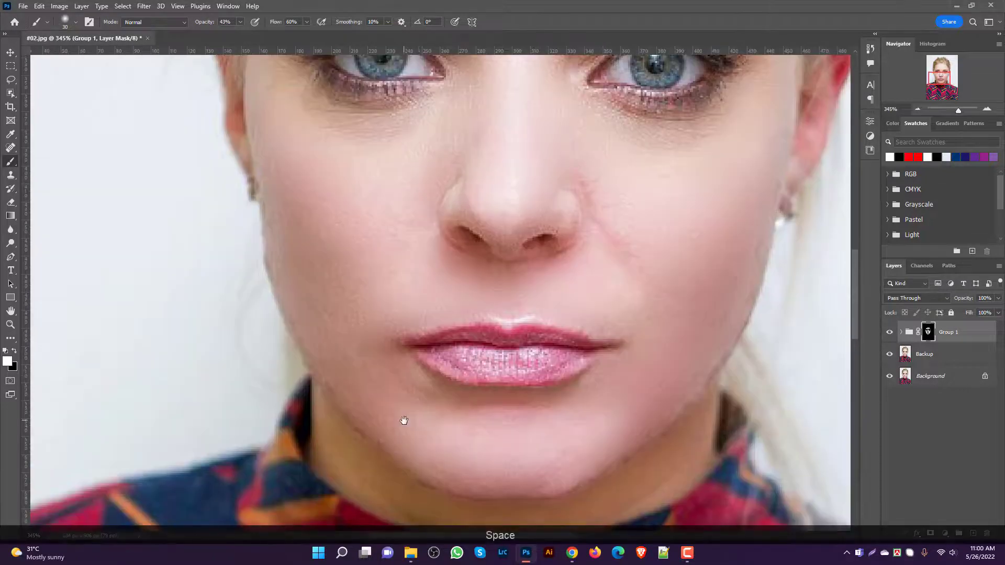
{"action": "mouse_move", "coordinate": [301, 311]}
{"action": "left_mouse_down"}
{"action": "mouse_move", "coordinate": [335, 353]}
{"action": "mouse_move", "coordinate": [337, 273]}
{"action": "mouse_move", "coordinate": [372, 364]}
{"action": "mouse_move", "coordinate": [291, 218]}
{"action": "mouse_move", "coordinate": [342, 239]}
{"action": "mouse_move", "coordinate": [368, 277]}
{"action": "mouse_move", "coordinate": [382, 244]}
{"action": "mouse_move", "coordinate": [443, 254]}
{"action": "mouse_move", "coordinate": [510, 289]}
{"action": "left_mouse_up"}
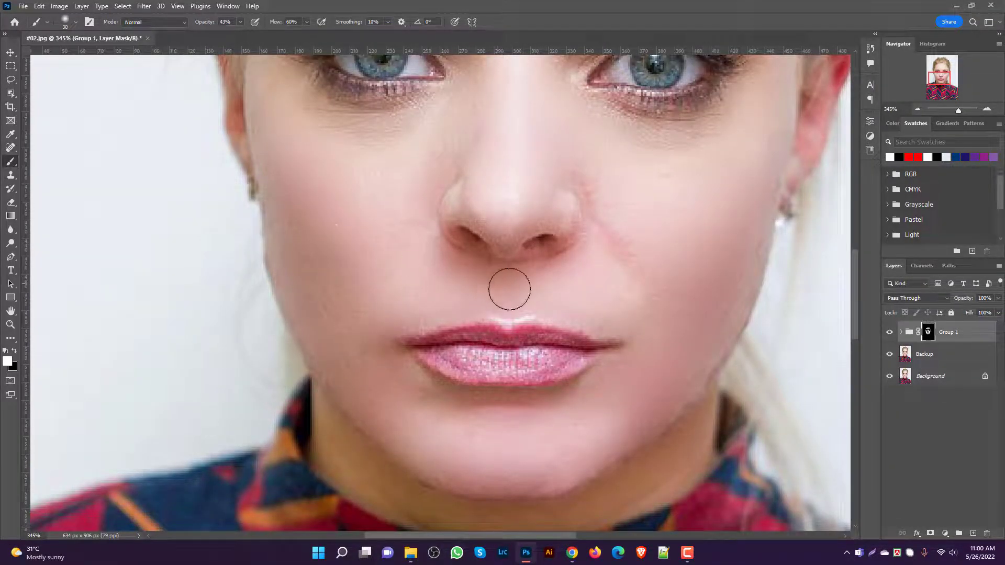
{"action": "scroll", "coordinate": [659, 348], "scroll_direction": "down", "scroll_amount": 3}
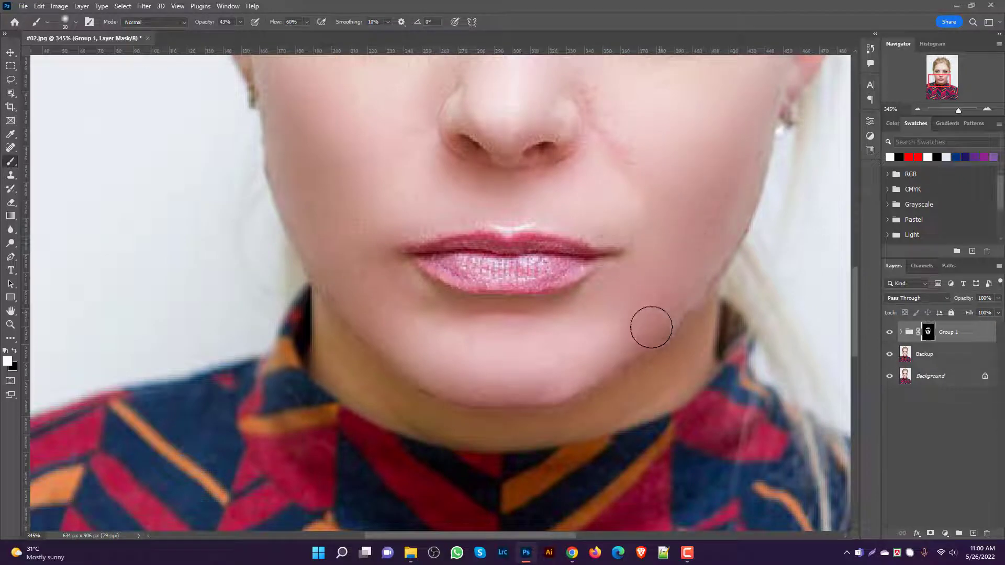
{"action": "left_click_drag", "start_coordinate": [351, 301], "coordinate": [380, 320]}
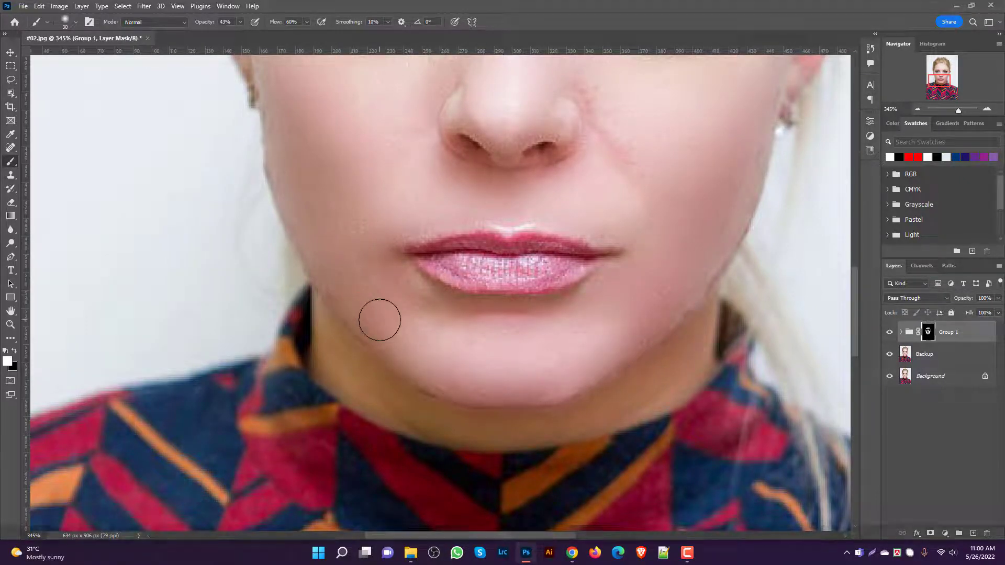
Step: Paint the mask over the right cheek and the skin beneath both eyes
{"action": "key", "text": "ctrl+0"}
{"action": "scroll", "coordinate": [468, 341], "scroll_direction": "up", "scroll_amount": 5}
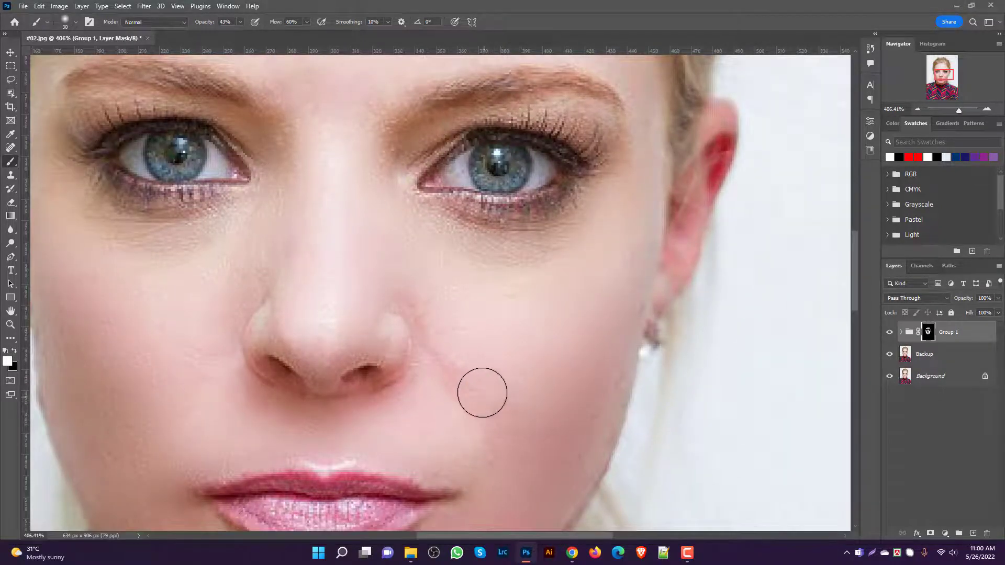
{"action": "mouse_move", "coordinate": [517, 423]}
{"action": "left_mouse_down"}
{"action": "mouse_move", "coordinate": [557, 409]}
{"action": "mouse_move", "coordinate": [566, 314]}
{"action": "left_mouse_up"}
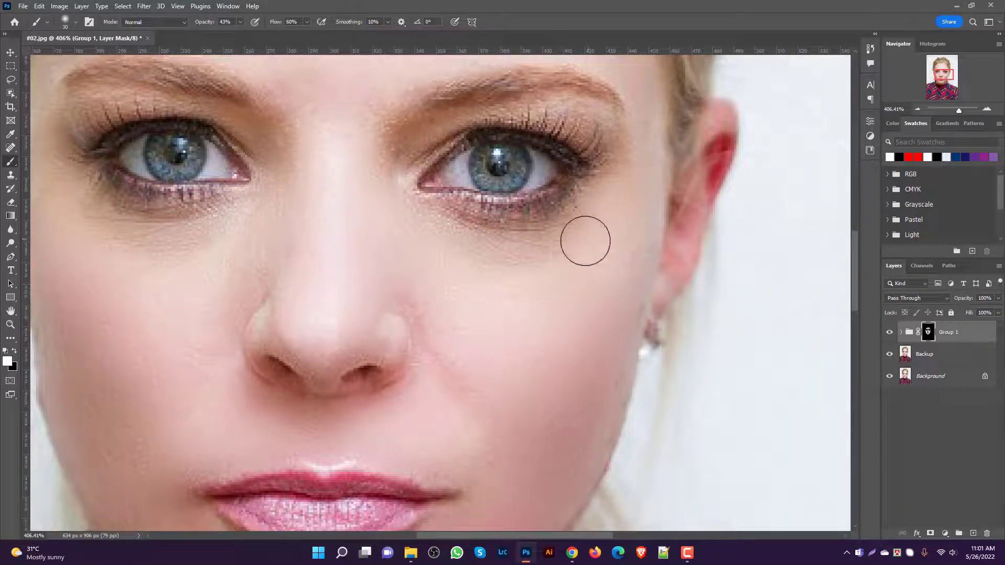
{"action": "left_click", "coordinate": [123, 234]}
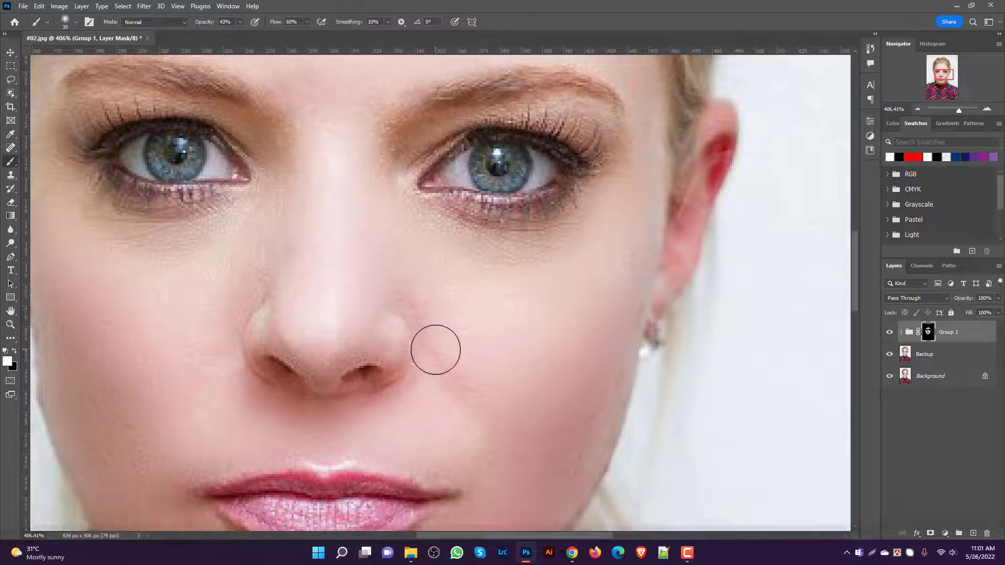
Step: Examine the smoothed skin across the whole portrait, both close up and at full view
{"action": "key", "text": "ctrl+0"}
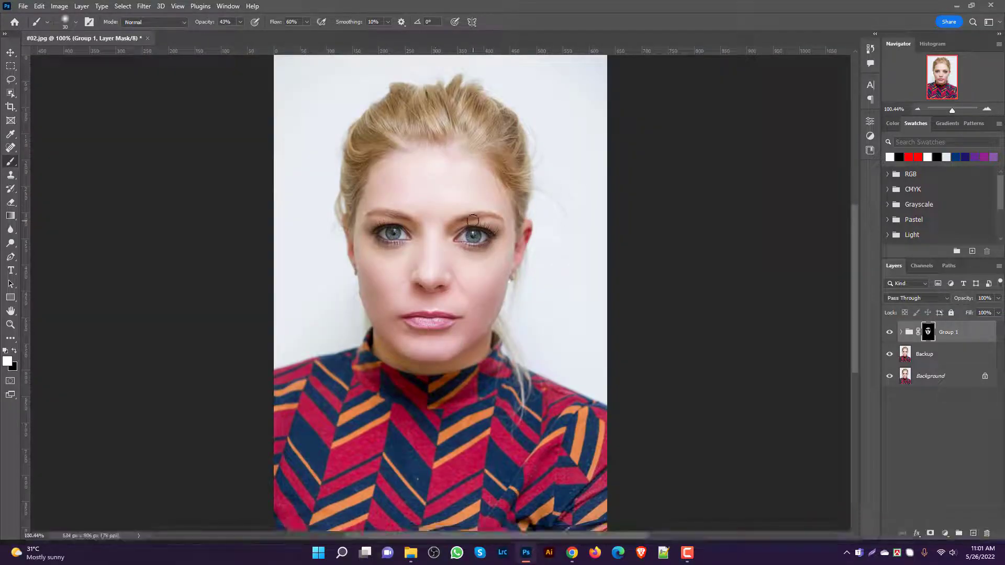
{"action": "scroll", "coordinate": [475, 209], "scroll_direction": "up", "scroll_amount": 5}
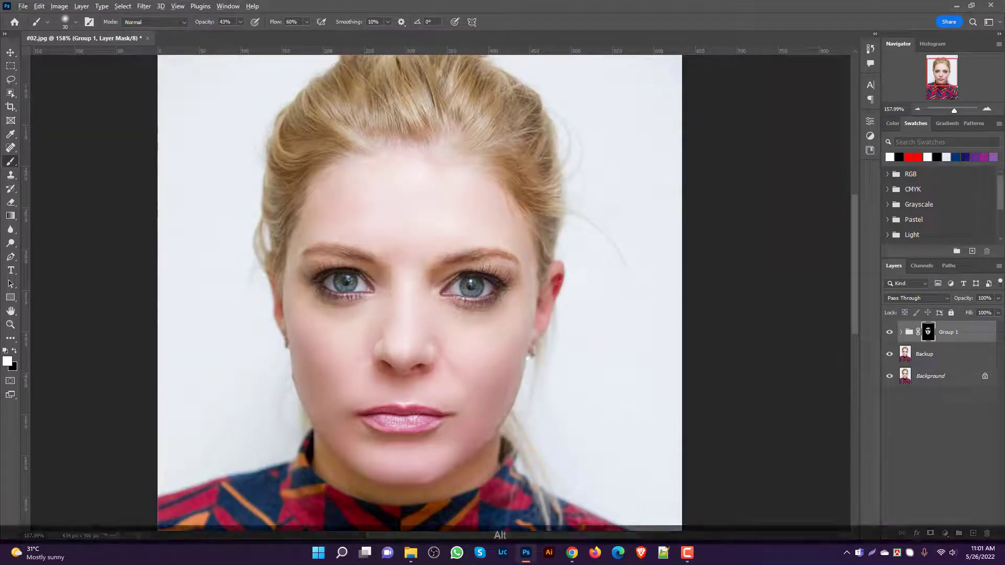
{"action": "scroll", "coordinate": [467, 420], "scroll_direction": "down", "scroll_amount": 1}
{"action": "scroll", "coordinate": [467, 420], "scroll_direction": "down", "scroll_amount": 4}
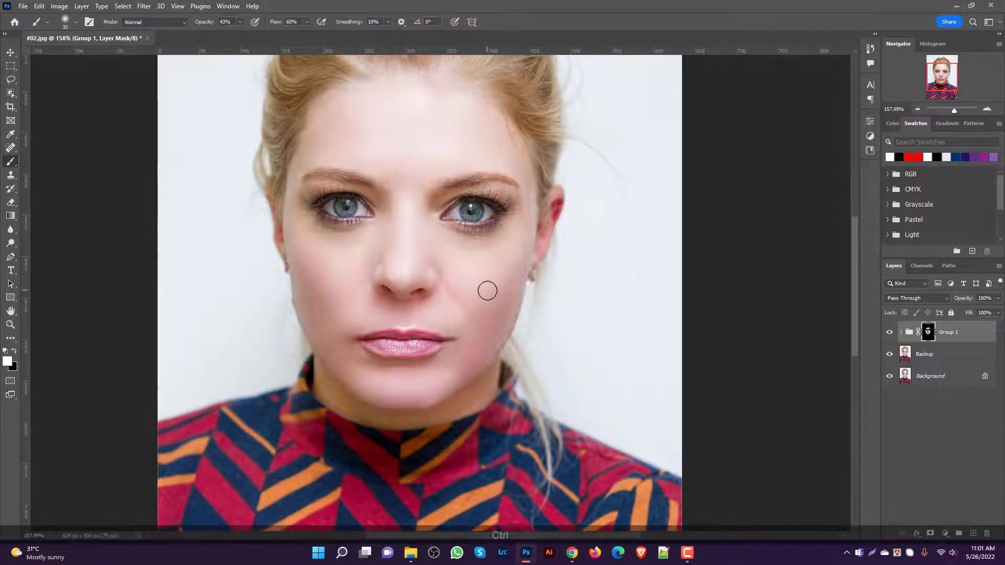
{"action": "scroll", "coordinate": [408, 325], "scroll_direction": "down", "scroll_amount": 3}
{"action": "scroll", "coordinate": [410, 323], "scroll_direction": "down", "scroll_amount": 2}
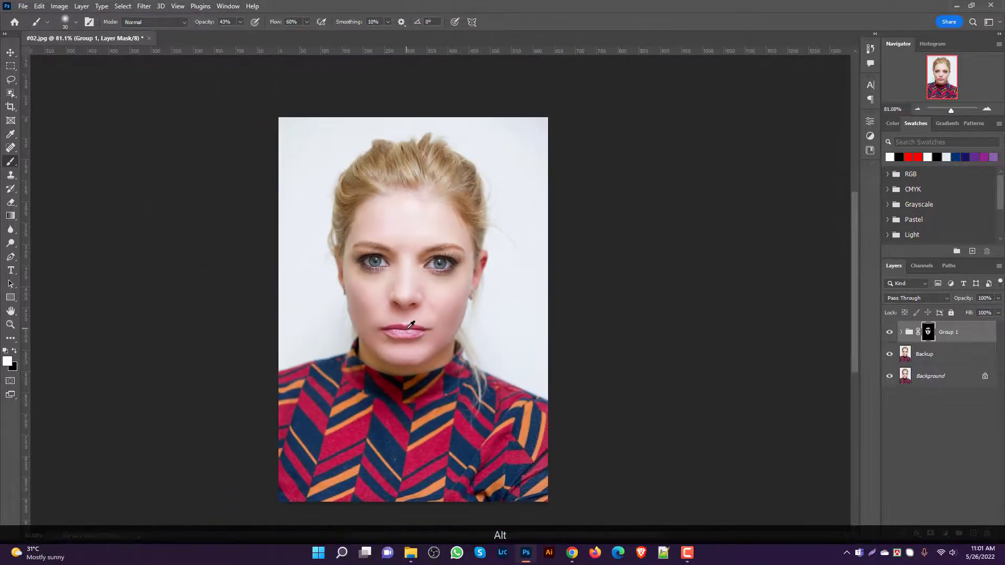
{"action": "scroll", "coordinate": [410, 325], "scroll_direction": "up", "scroll_amount": 1}
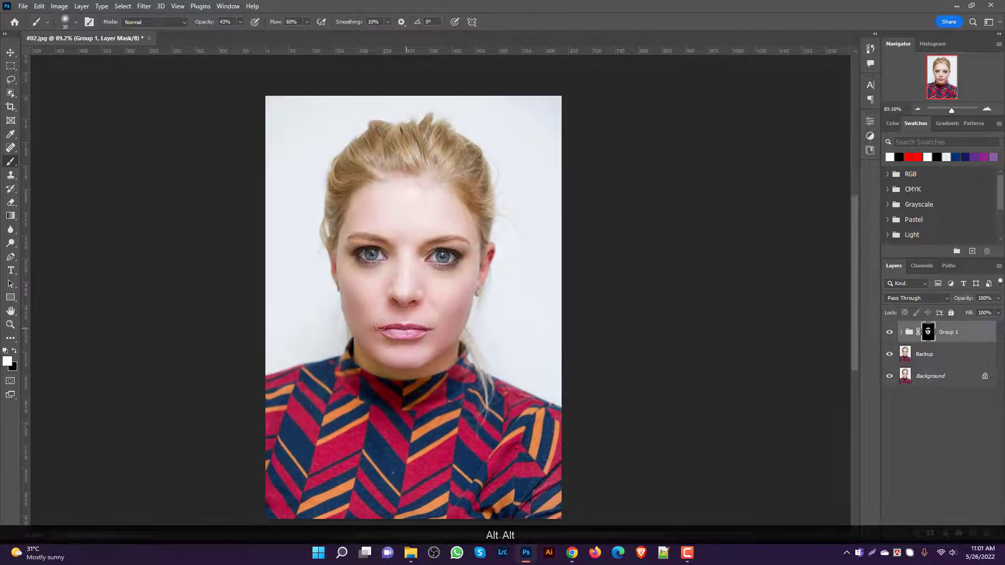
Step: Switch to the Move tool and stamp all visible layers into a new merged layer at the top of the stack
{"action": "left_click", "coordinate": [11, 52]}
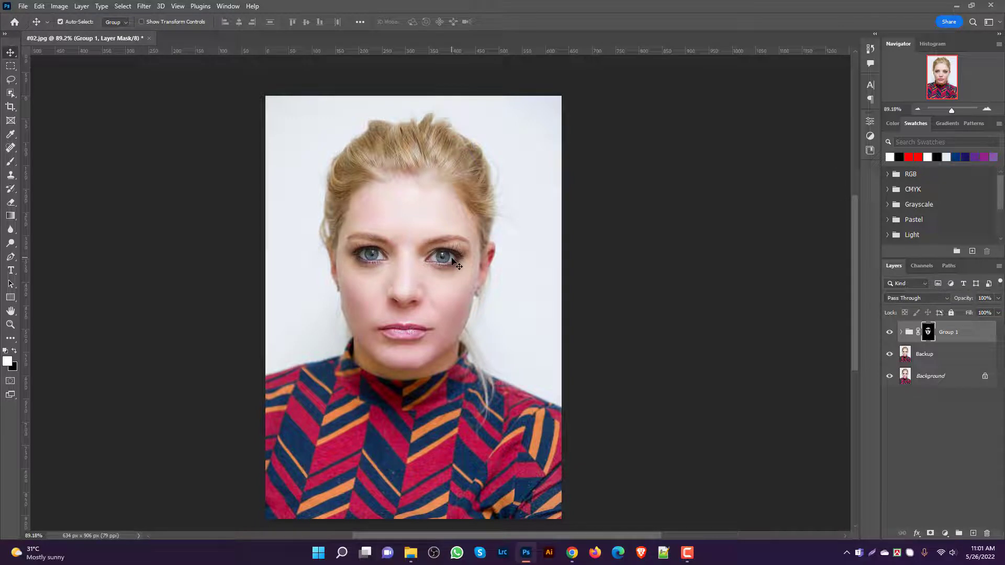
{"action": "key", "text": "ctrl+alt+shift+e"}
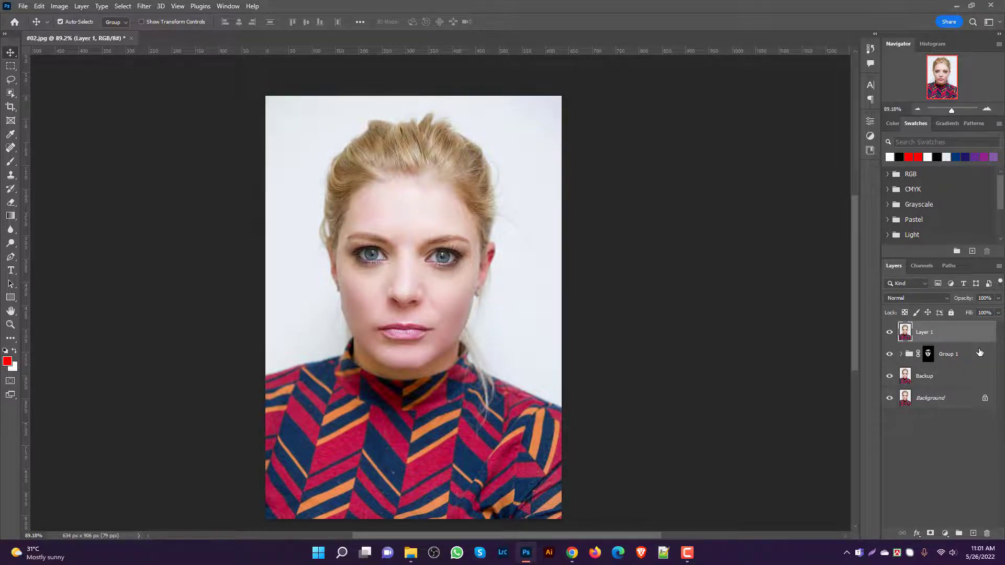
{"action": "scroll", "coordinate": [451, 373], "scroll_direction": "up", "scroll_amount": 4}
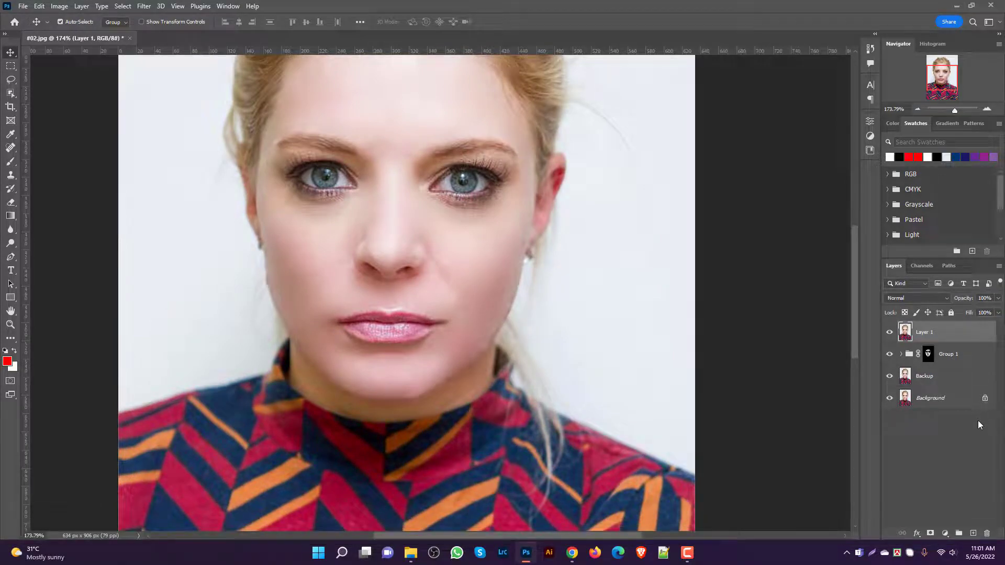
{"action": "scroll", "coordinate": [506, 297], "scroll_direction": "down", "scroll_amount": 3}
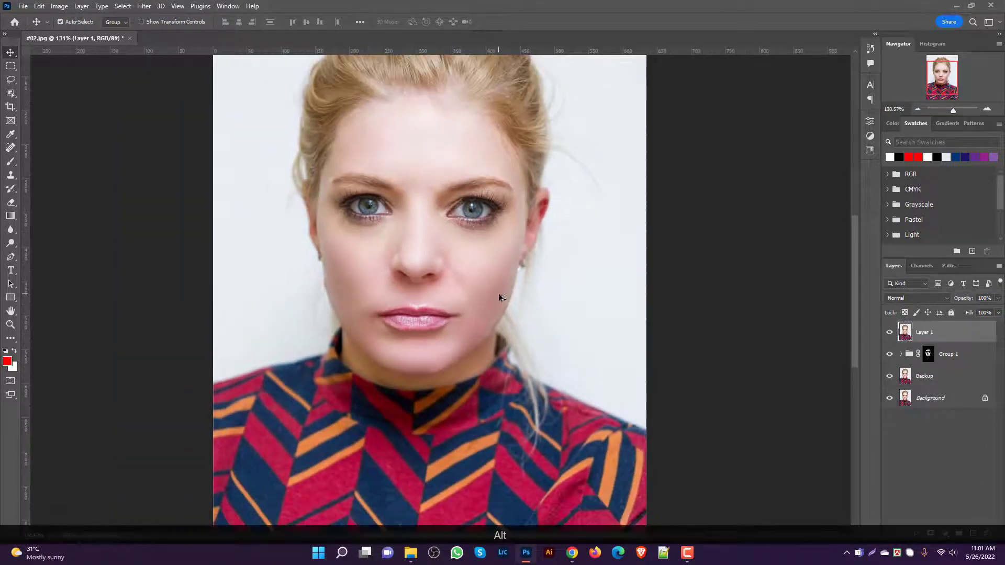
Step: Add a Curves adjustment layer and place a midtone point at input 142, output 127
{"action": "left_click", "coordinate": [945, 534]}
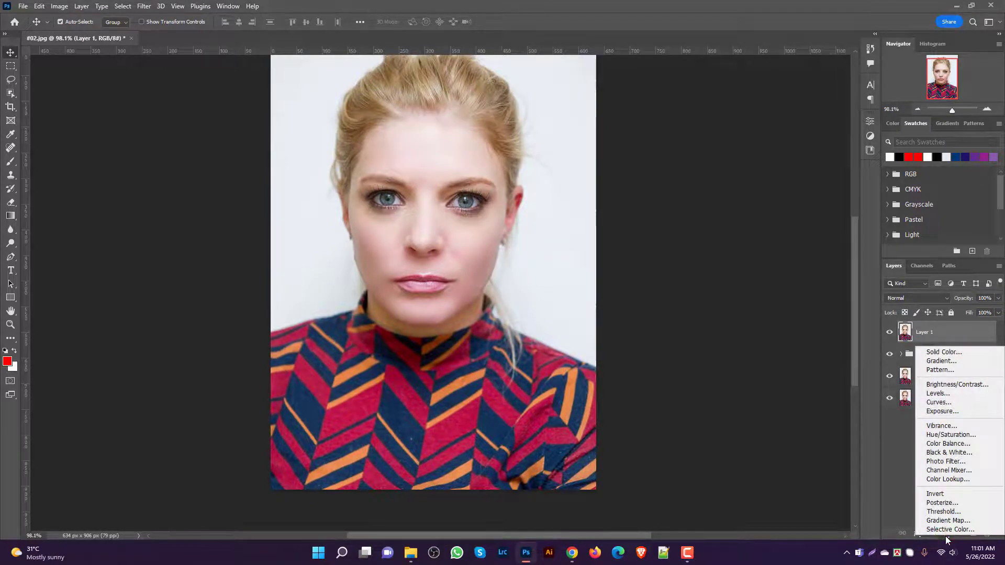
{"action": "left_click", "coordinate": [951, 401]}
{"action": "left_click", "coordinate": [808, 213]}
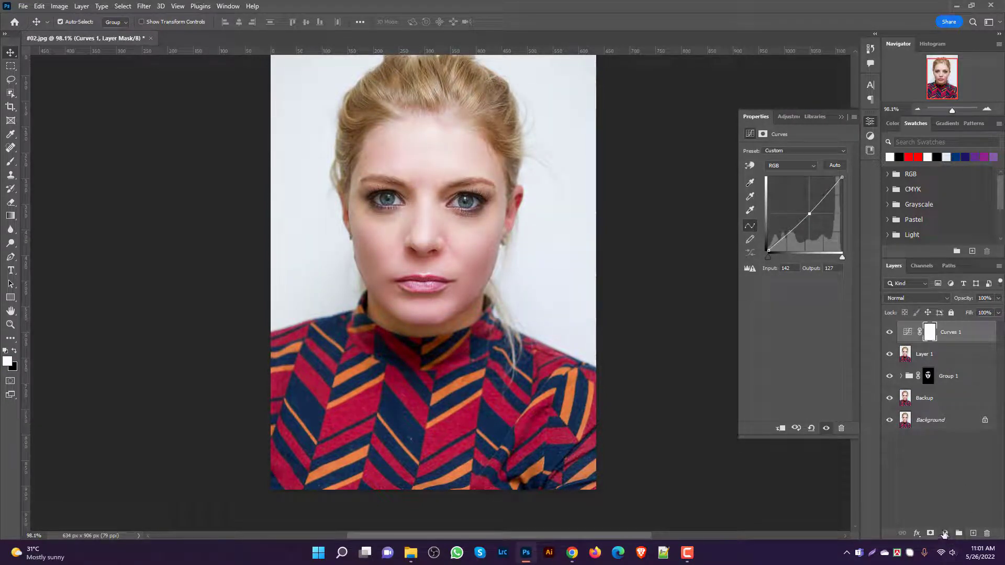
Step: Add a Levels adjustment layer and darken the shadows slightly with the black input level
{"action": "left_click", "coordinate": [944, 533]}
{"action": "left_click", "coordinate": [948, 391]}
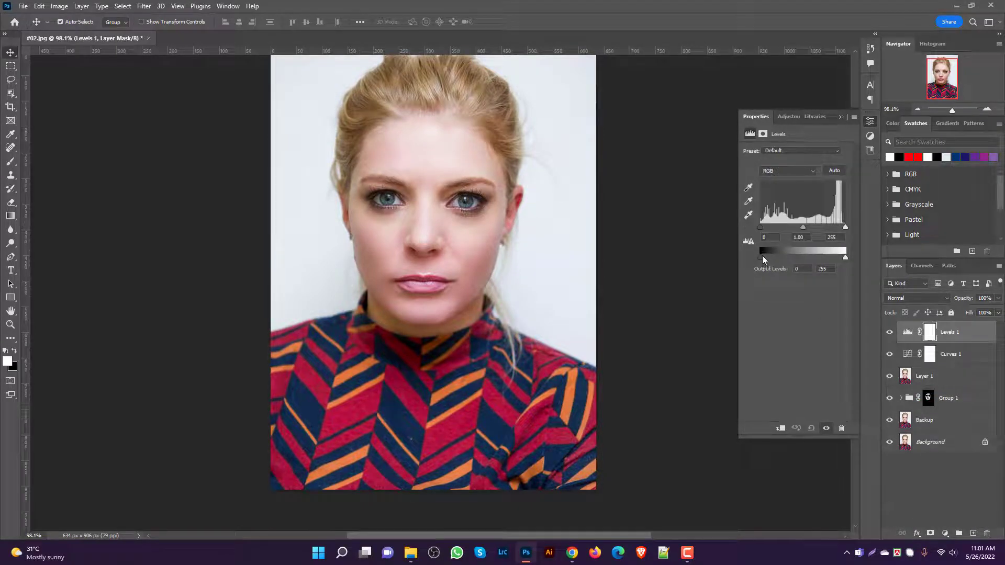
{"action": "left_click_drag", "start_coordinate": [762, 257], "coordinate": [765, 229]}
{"action": "left_click", "coordinate": [840, 117]}
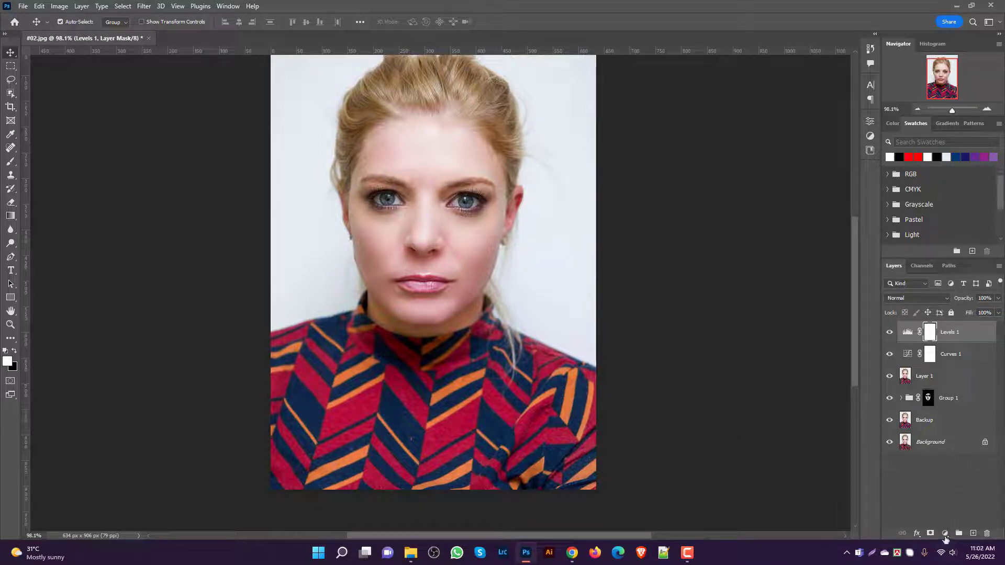
Step: Add a Vibrance adjustment layer above Levels and raise the vibrance slightly
{"action": "left_click", "coordinate": [945, 536]}
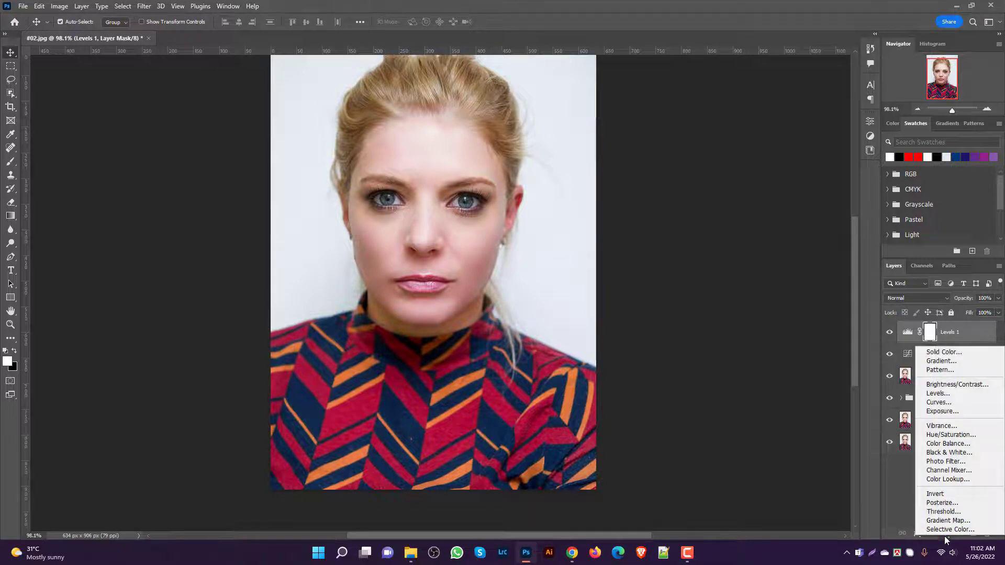
{"action": "left_click", "coordinate": [953, 427]}
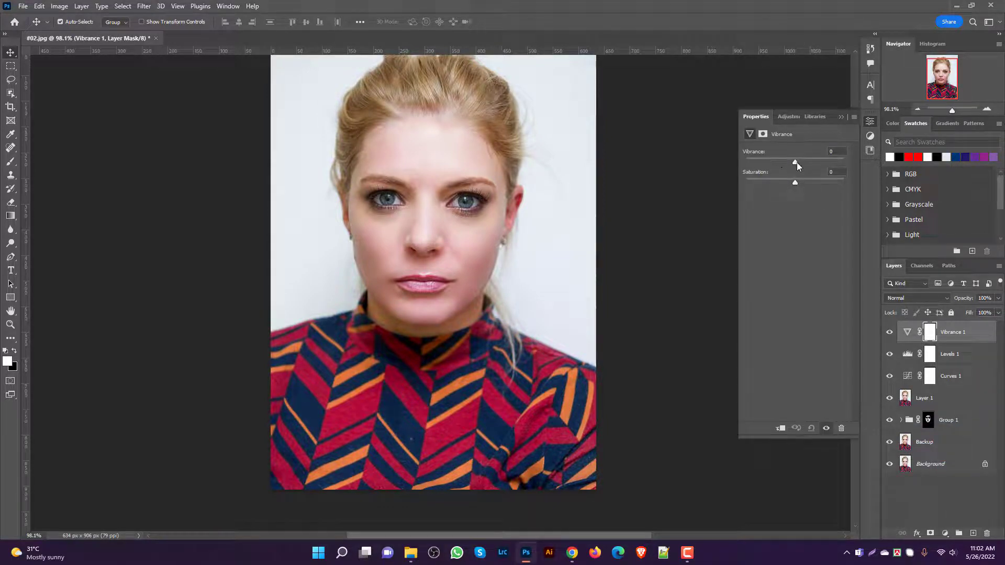
{"action": "mouse_move", "coordinate": [797, 163]}
{"action": "left_mouse_down"}
{"action": "mouse_move", "coordinate": [807, 164]}
{"action": "mouse_move", "coordinate": [787, 169]}
{"action": "mouse_move", "coordinate": [805, 170]}
{"action": "left_mouse_up"}
{"action": "left_click", "coordinate": [839, 117]}
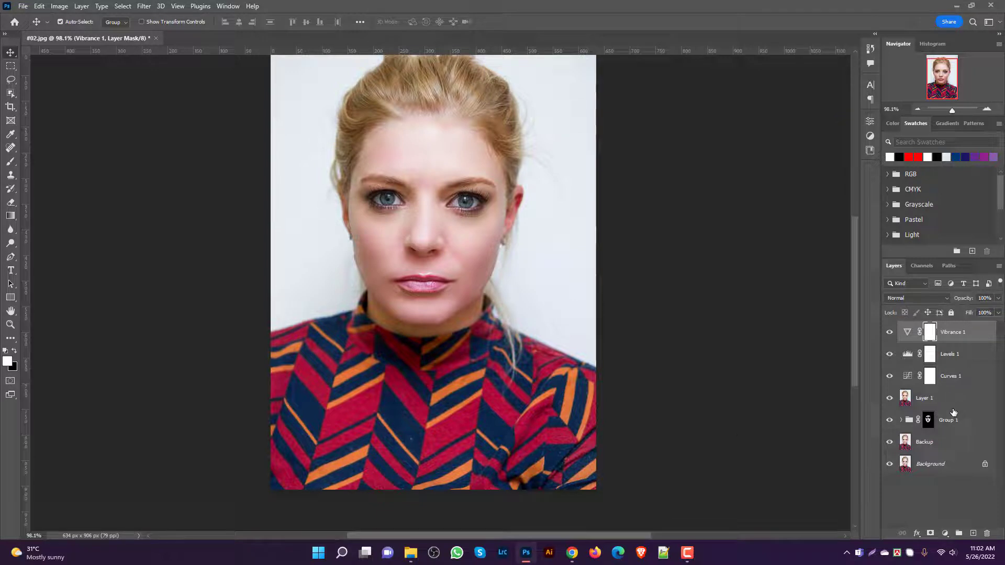
{"action": "key", "text": "shift"}
{"action": "left_click", "coordinate": [942, 398], "text": "shift"}
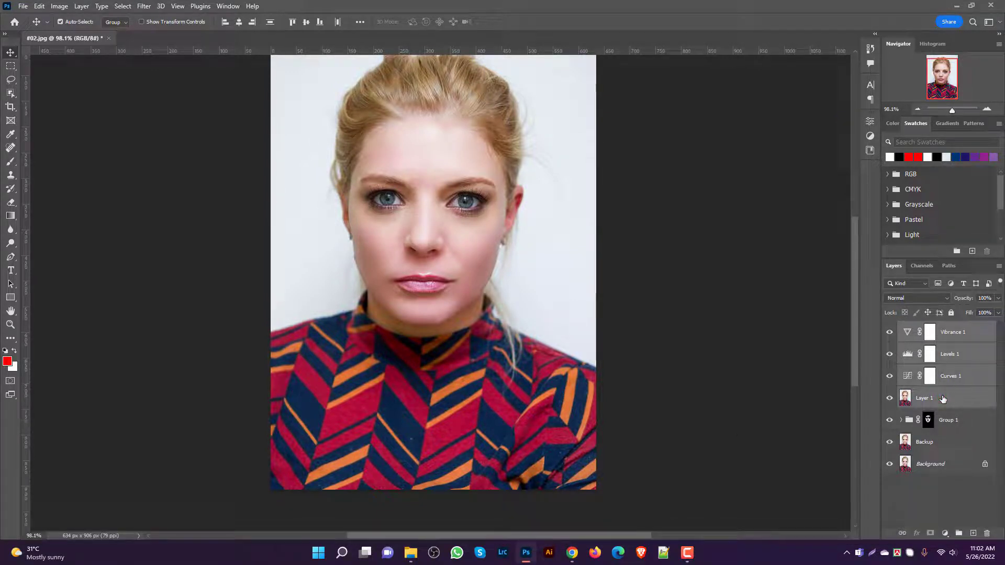
{"action": "left_click", "coordinate": [966, 425]}
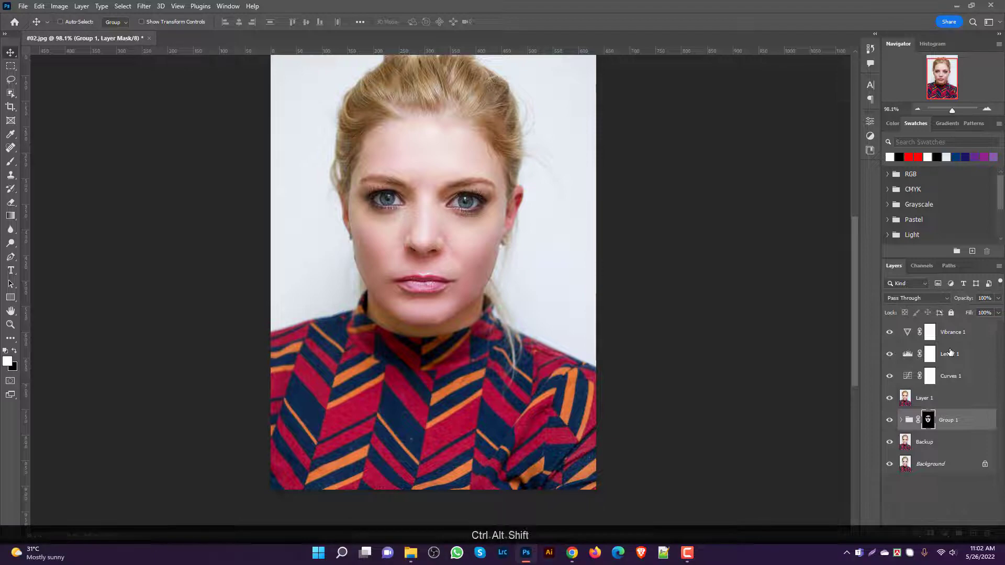
{"action": "key", "text": "ctrl+alt+shift+e"}
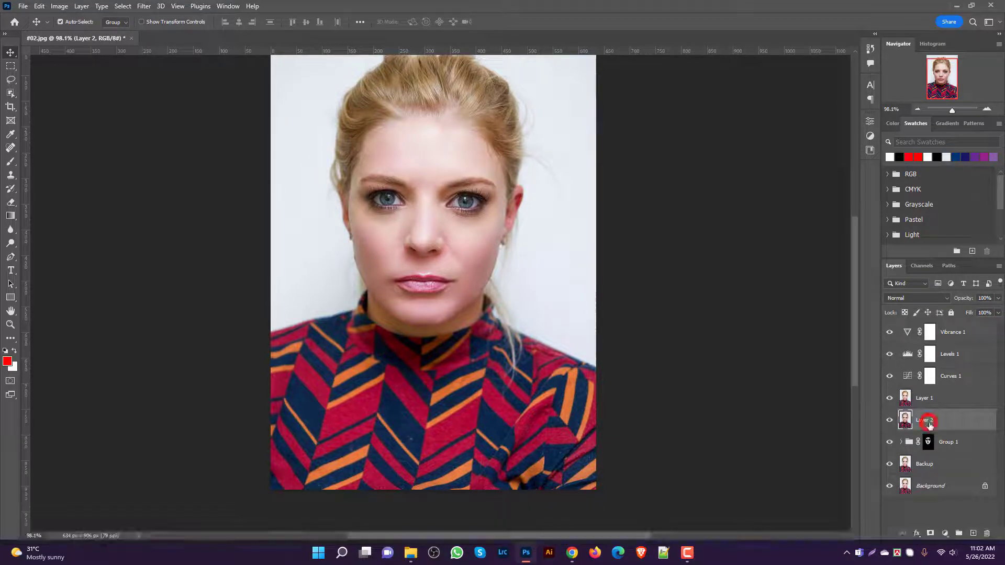
{"action": "key", "text": "Delete"}
Step: Merge the Vibrance, Levels and Curves adjustment layers with Layer 1 into a single layer
{"action": "left_click", "coordinate": [954, 334]}
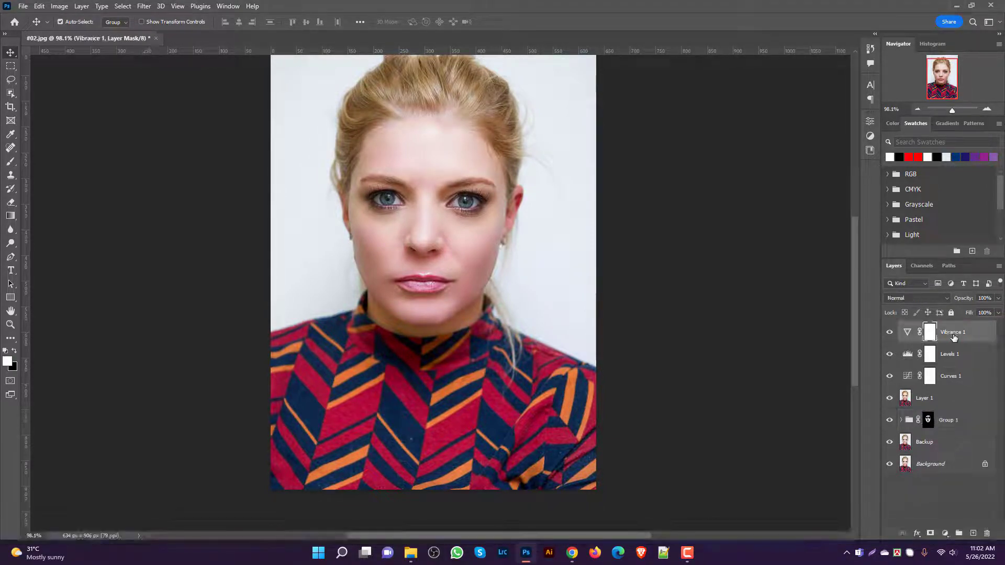
{"action": "left_click", "coordinate": [942, 402], "text": "shift"}
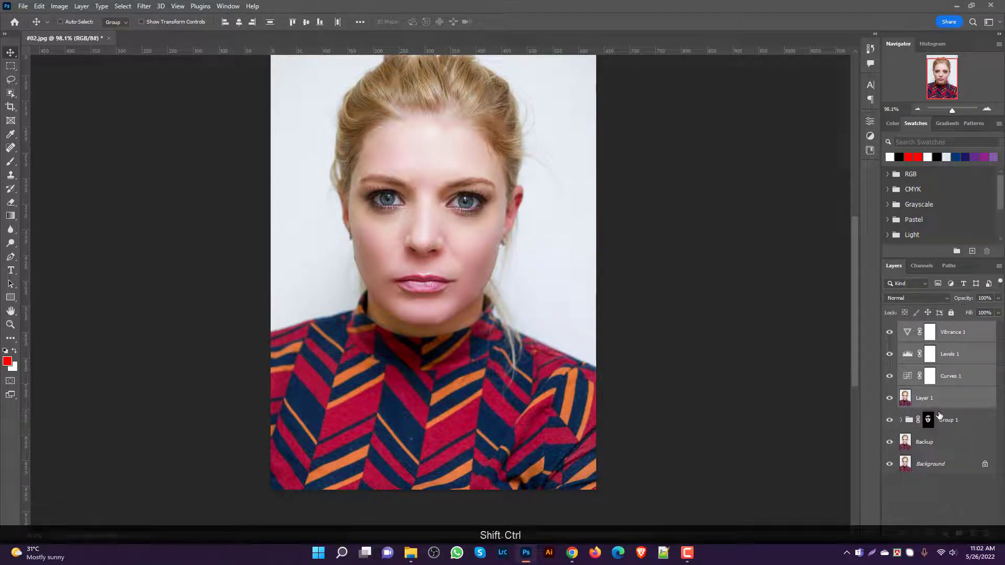
{"action": "key", "text": "ctrl+shift+e"}
Step: Apply the Add Noise filter to the merged portrait layer with an amount of 0.17% and uniform distribution
{"action": "scroll", "coordinate": [420, 181], "scroll_direction": "up", "scroll_amount": 5}
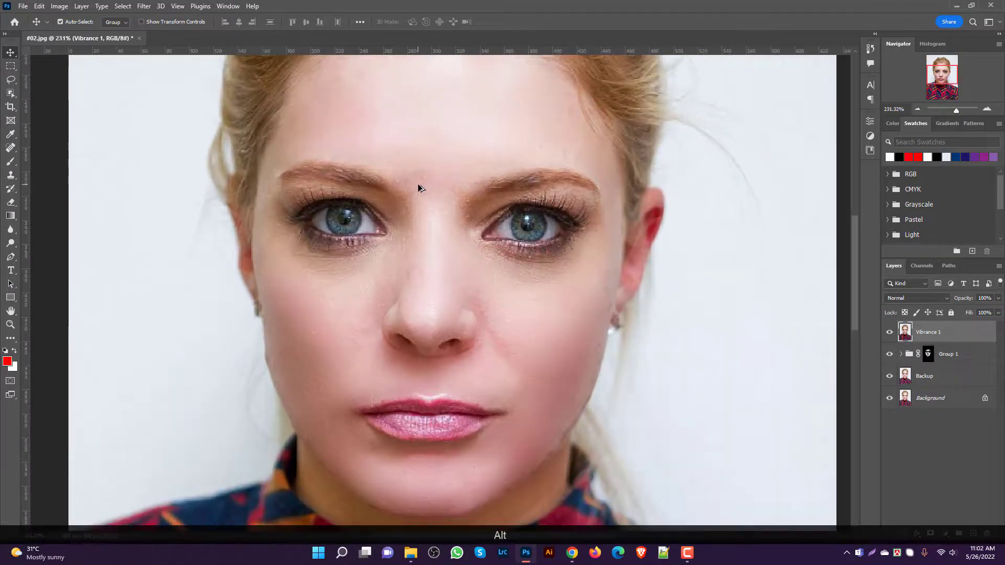
{"action": "scroll", "coordinate": [399, 234], "scroll_direction": "down", "scroll_amount": 4}
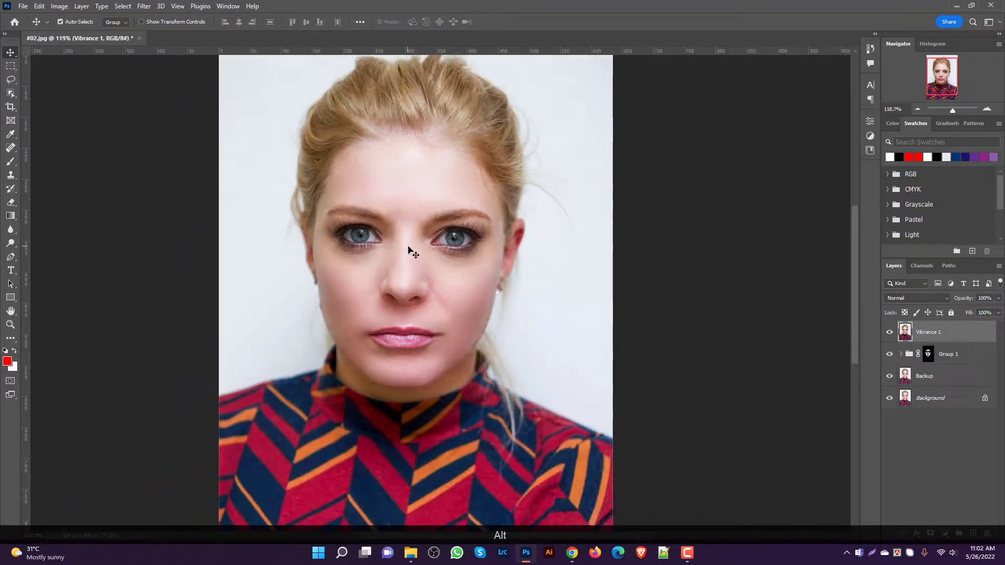
{"action": "scroll", "coordinate": [410, 244], "scroll_direction": "up", "scroll_amount": 3}
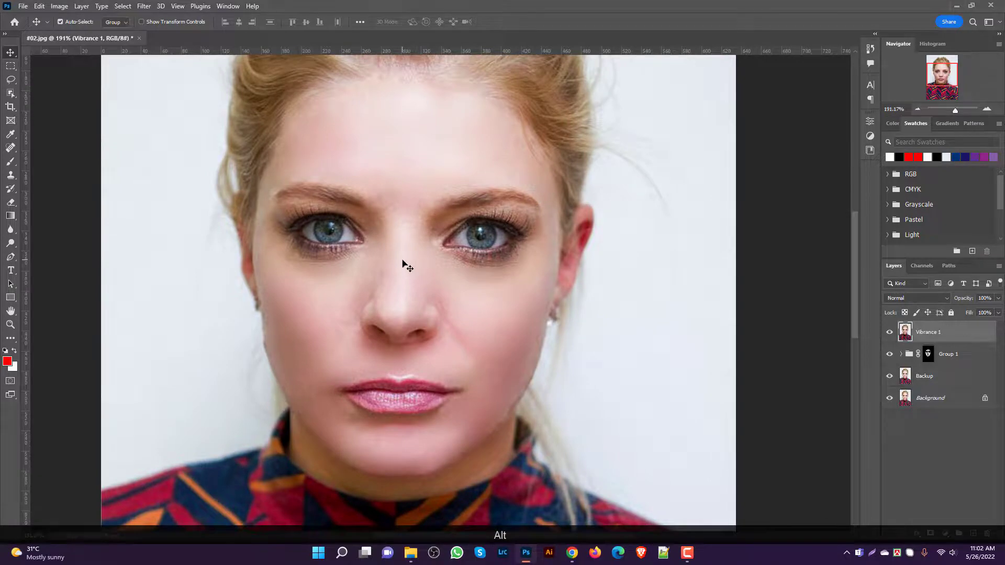
{"action": "scroll", "coordinate": [402, 260], "scroll_direction": "down", "scroll_amount": 2}
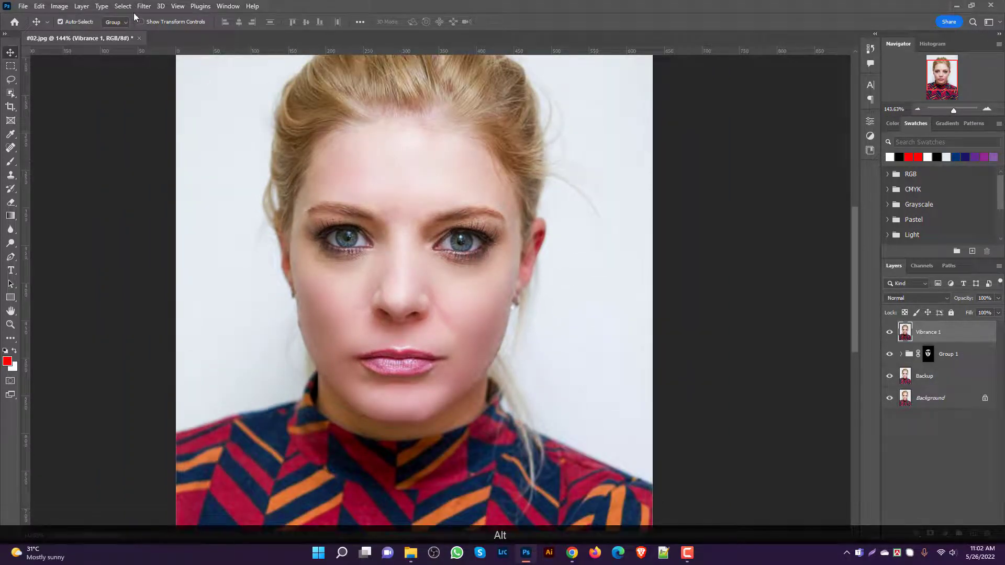
{"action": "left_click", "coordinate": [143, 6]}
{"action": "mouse_move", "coordinate": [187, 175]}
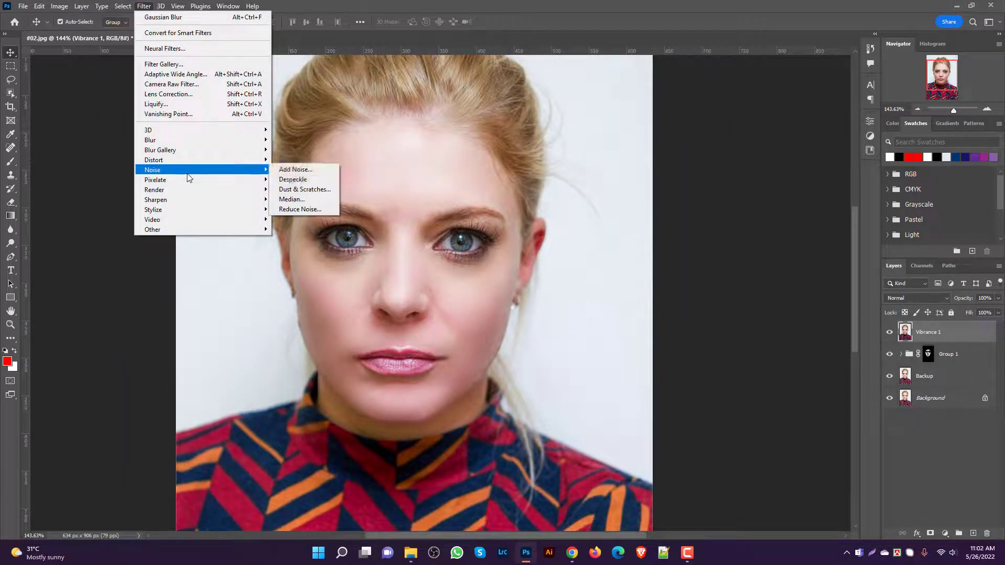
{"action": "left_click", "coordinate": [293, 169]}
{"action": "left_click_drag", "start_coordinate": [476, 97], "coordinate": [574, 138]}
{"action": "mouse_move", "coordinate": [514, 296]}
{"action": "left_mouse_down"}
{"action": "mouse_move", "coordinate": [545, 295]}
{"action": "mouse_move", "coordinate": [517, 296]}
{"action": "left_mouse_up"}
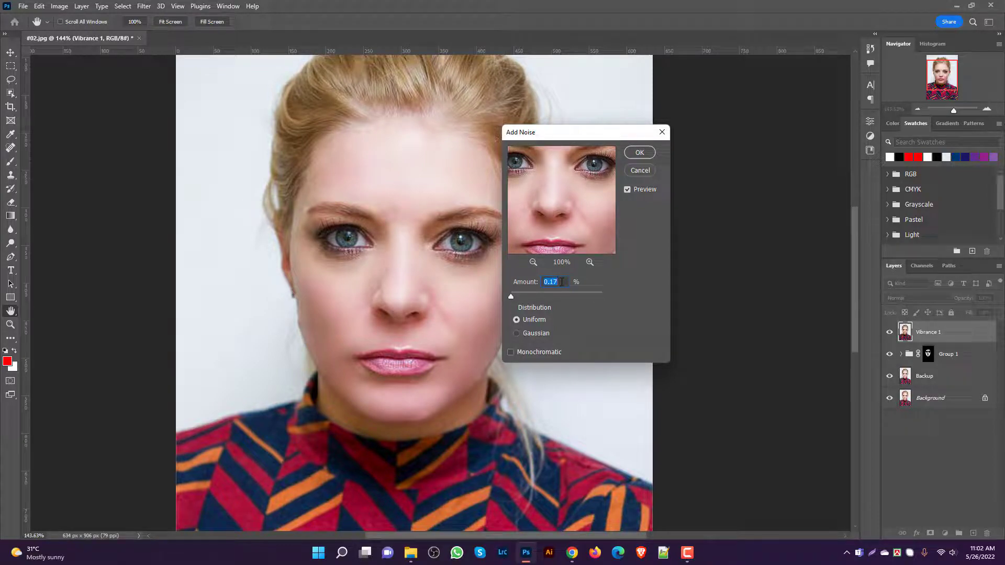
{"action": "left_click", "coordinate": [639, 152]}
Step: Create a new empty layer at the top and outline the lips with a freehand Lasso selection
{"action": "scroll", "coordinate": [443, 262], "scroll_direction": "up", "scroll_amount": 5}
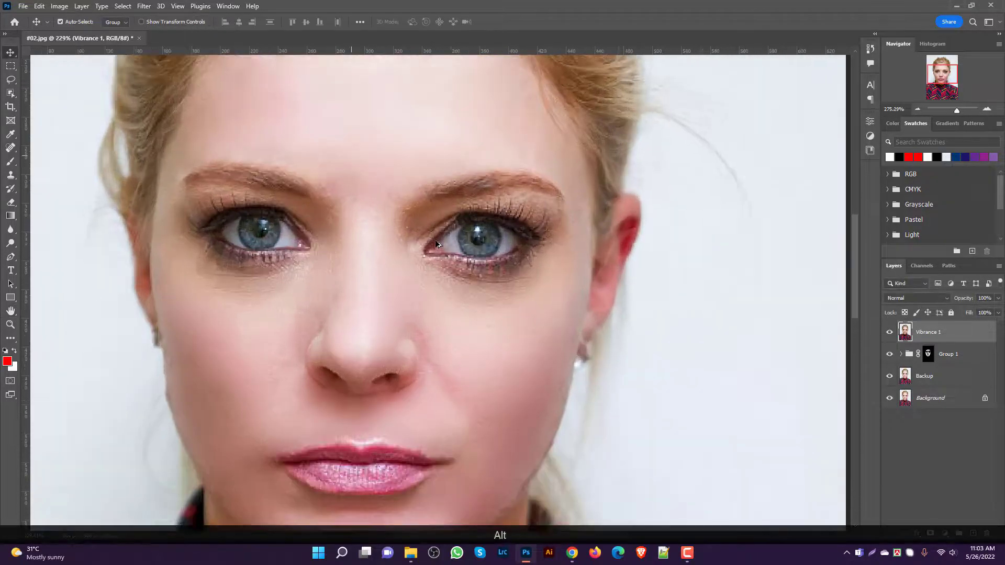
{"action": "scroll", "coordinate": [436, 244], "scroll_direction": "down", "scroll_amount": 5}
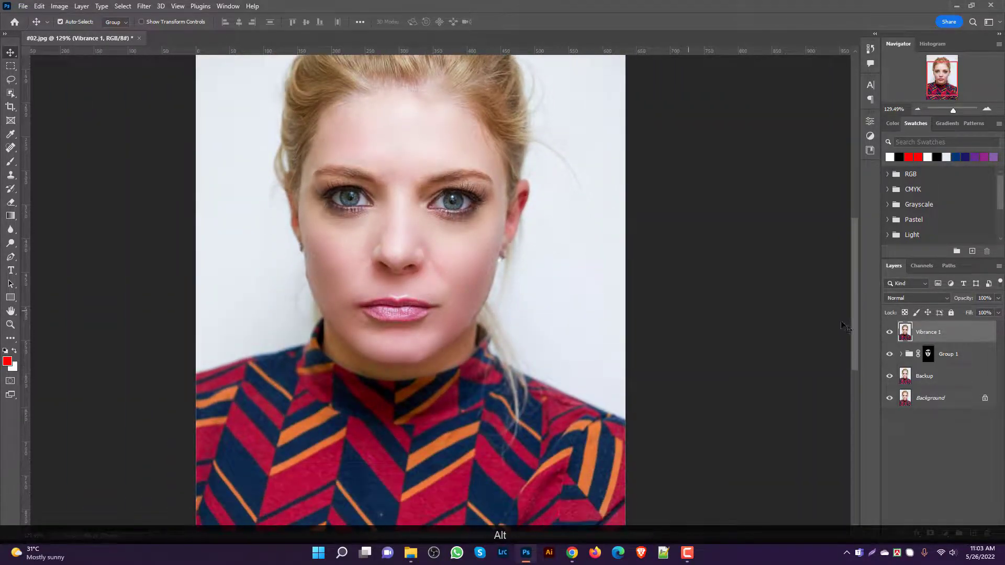
{"action": "scroll", "coordinate": [412, 324], "scroll_direction": "up", "scroll_amount": 1}
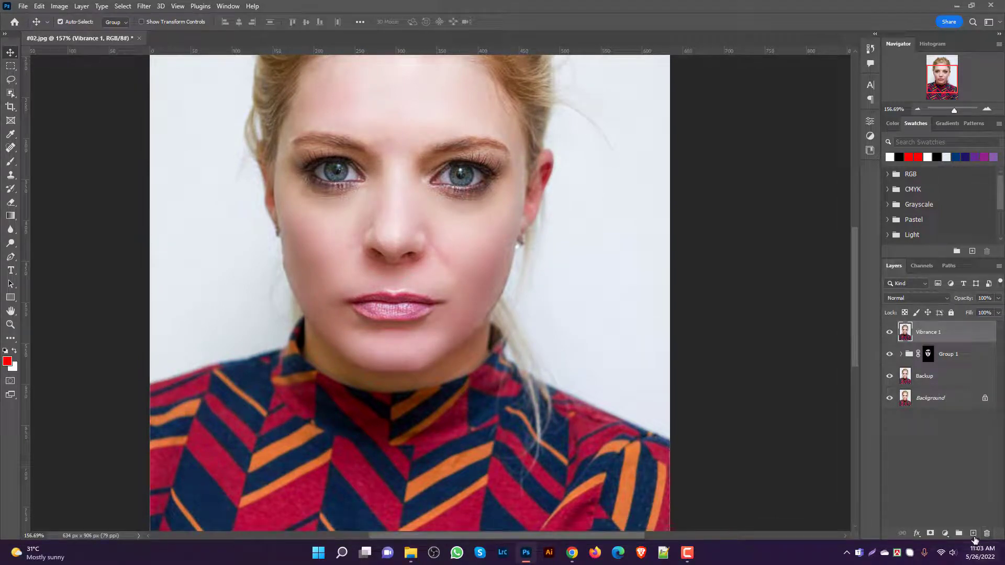
{"action": "left_click", "coordinate": [972, 533]}
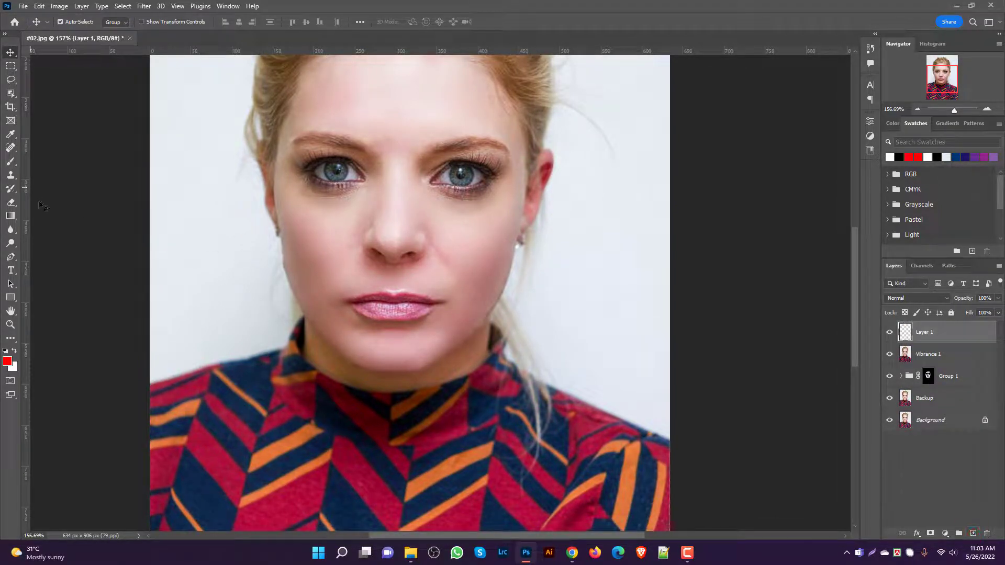
{"action": "left_click", "coordinate": [10, 81]}
{"action": "scroll", "coordinate": [335, 294], "scroll_direction": "up", "scroll_amount": 6}
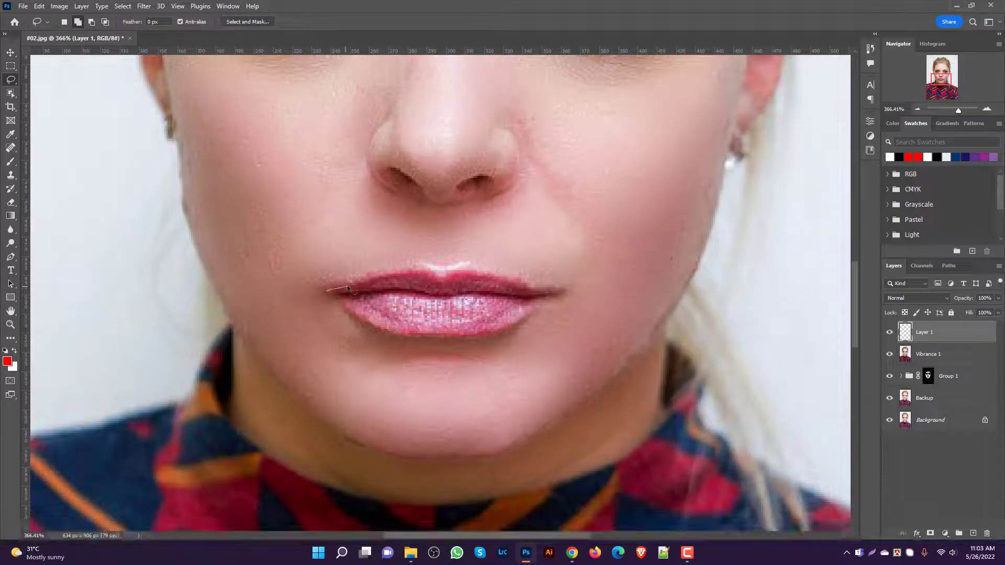
{"action": "left_click_drag", "start_coordinate": [326, 291], "coordinate": [376, 271]}
{"action": "mouse_move", "coordinate": [453, 275]}
{"action": "left_mouse_down"}
{"action": "mouse_move", "coordinate": [559, 293]}
{"action": "mouse_move", "coordinate": [519, 327]}
{"action": "left_mouse_up"}
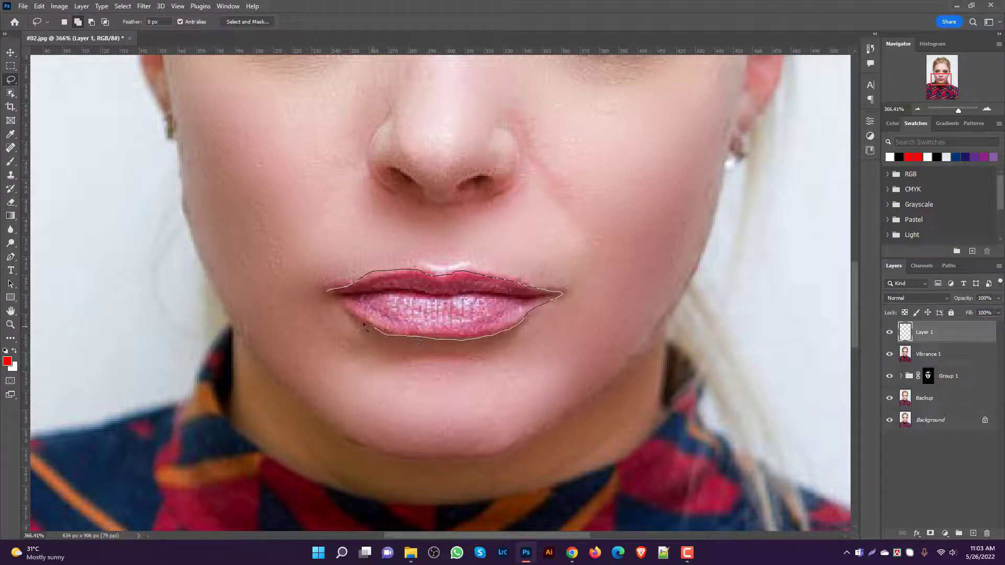
{"action": "mouse_move", "coordinate": [363, 322]}
{"action": "left_mouse_down"}
{"action": "mouse_move", "coordinate": [326, 292]}
{"action": "mouse_move", "coordinate": [361, 314]}
{"action": "left_mouse_up"}
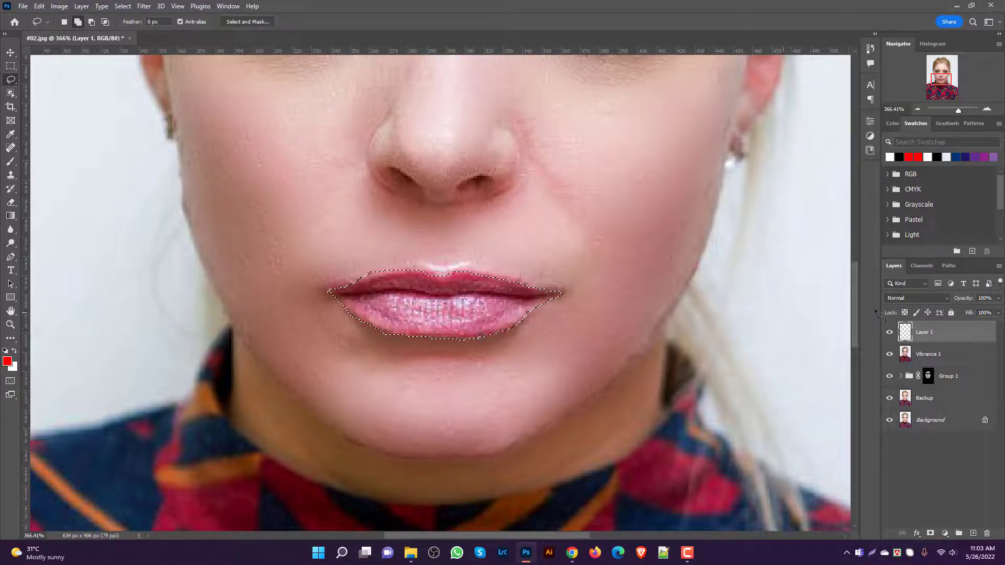
Step: Fill the lip selection with the pure red RGB swatch on the new layer and deselect it
{"action": "left_click", "coordinate": [887, 174]}
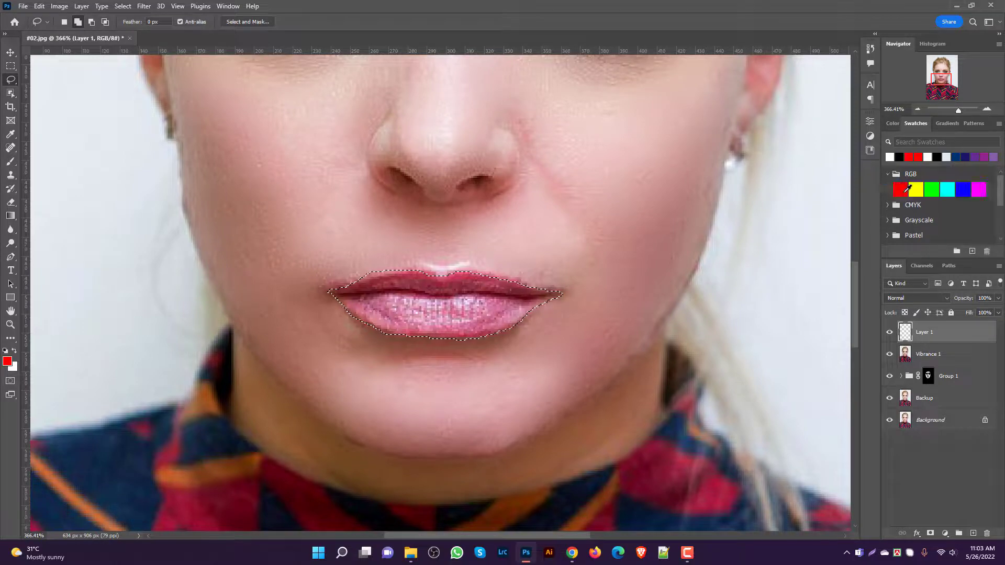
{"action": "left_click", "coordinate": [901, 191]}
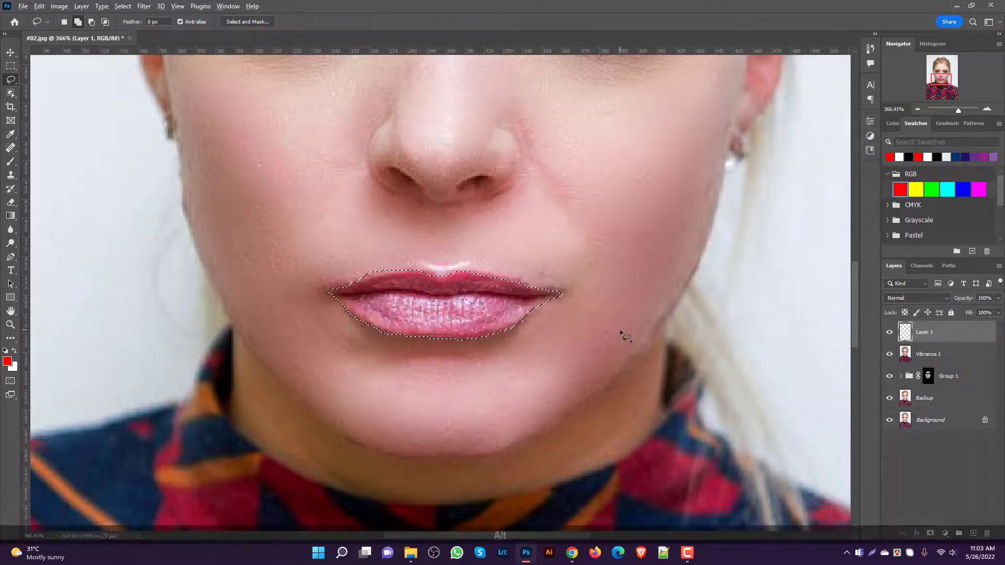
{"action": "key", "text": "alt+BackSpace"}
{"action": "key", "text": "ctrl+d"}
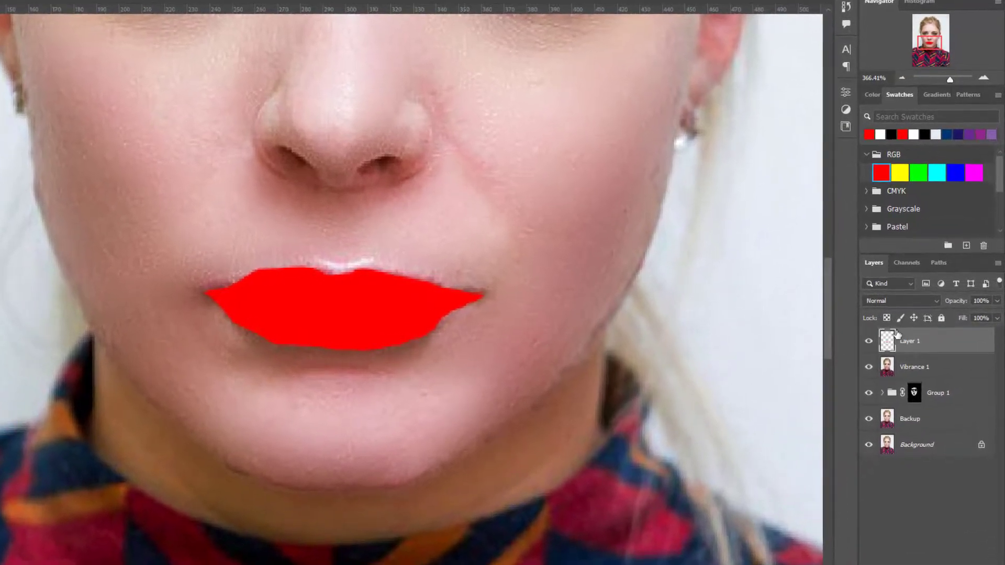
Step: Set the red lip layer's blend mode to Multiply and its opacity to 65%
{"action": "left_click", "coordinate": [935, 300]}
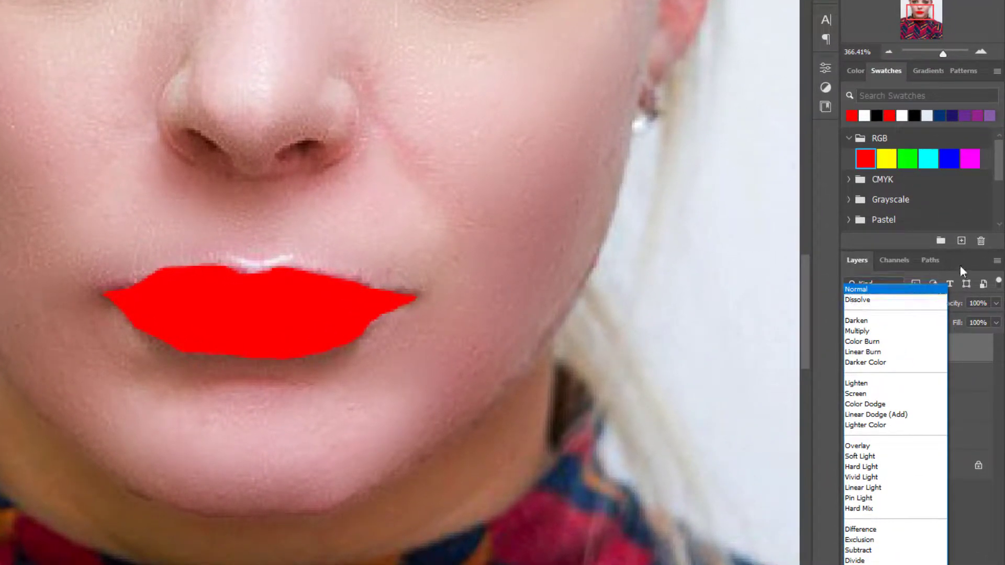
{"action": "left_click", "coordinate": [960, 265]}
{"action": "left_click", "coordinate": [909, 309]}
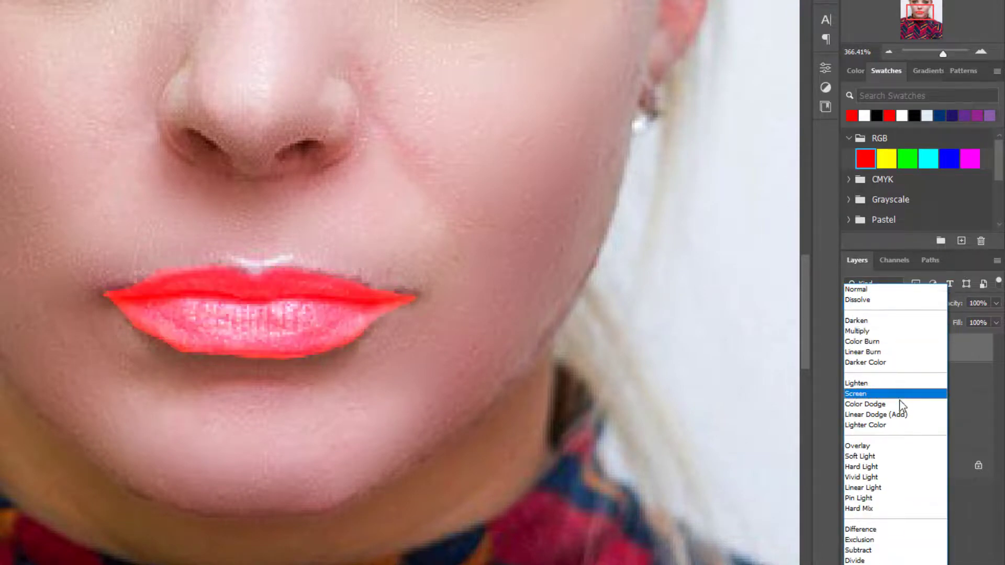
{"action": "left_click", "coordinate": [869, 331]}
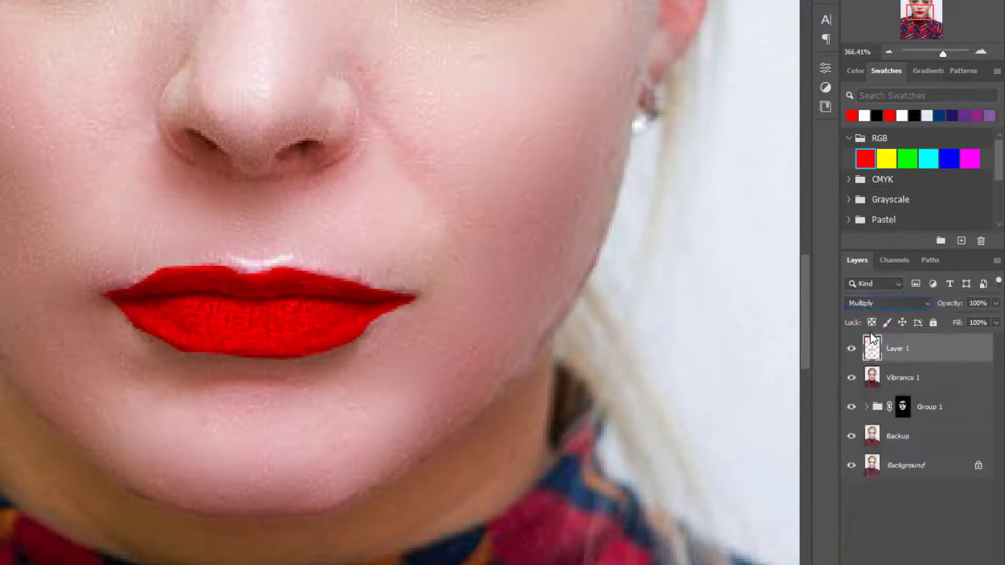
{"action": "left_click", "coordinate": [996, 323]}
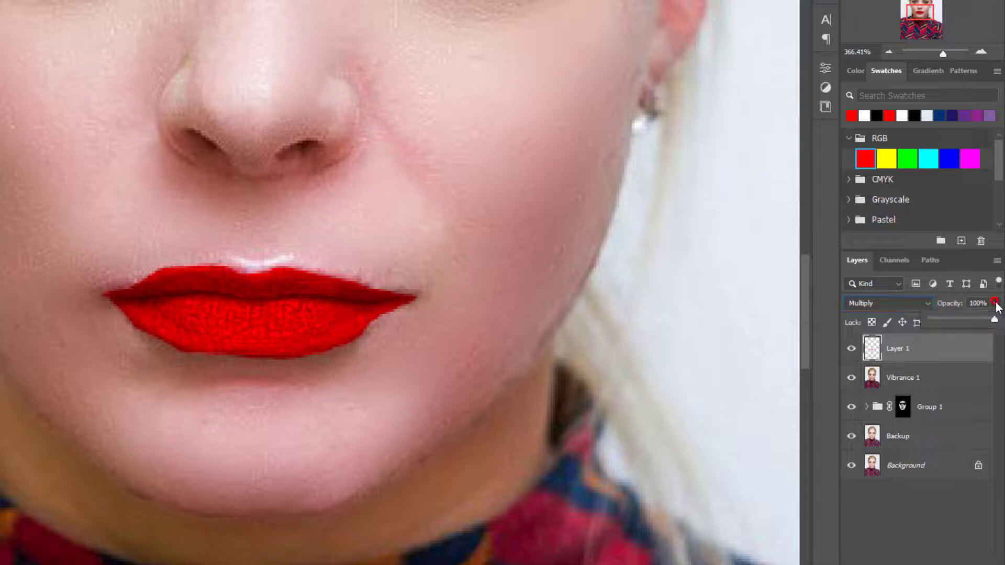
{"action": "mouse_move", "coordinate": [979, 318]}
{"action": "left_mouse_down"}
{"action": "mouse_move", "coordinate": [951, 319]}
{"action": "mouse_move", "coordinate": [980, 310]}
{"action": "left_mouse_up"}
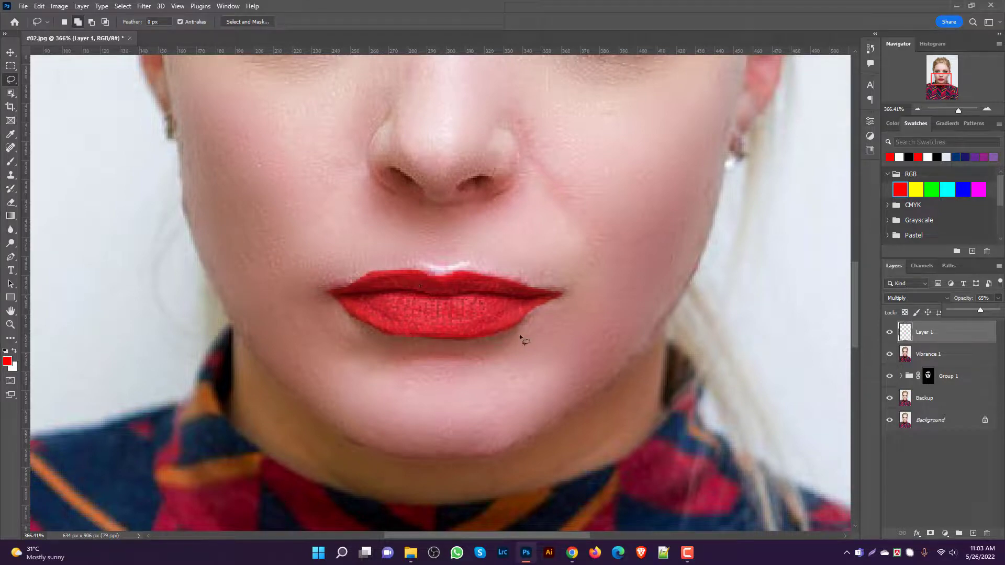
Step: Erase the red colour that spills past the lip edges, mainly along the lower lip, with the Eraser tool
{"action": "left_click", "coordinate": [10, 202]}
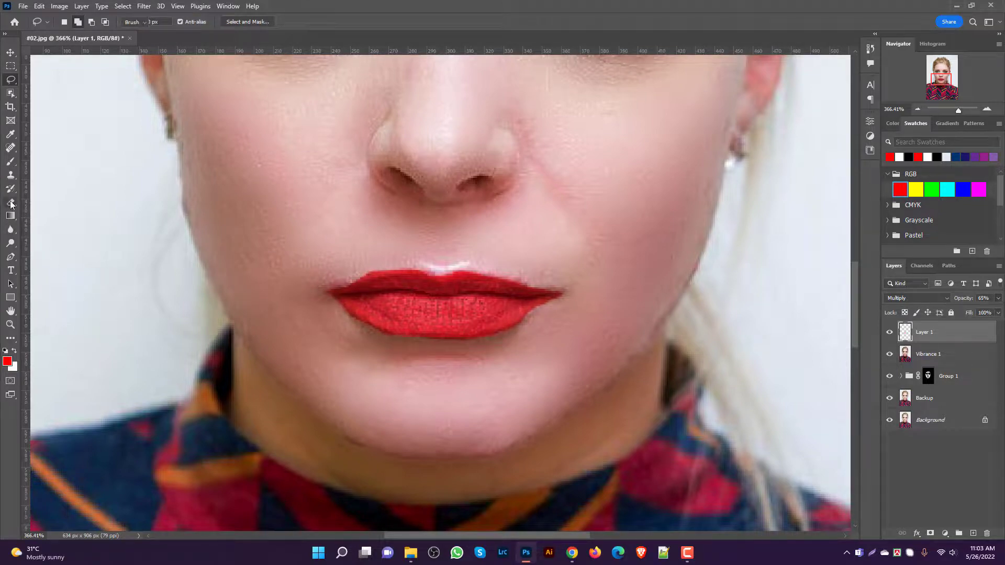
{"action": "scroll", "coordinate": [372, 253], "scroll_direction": "up", "scroll_amount": 2}
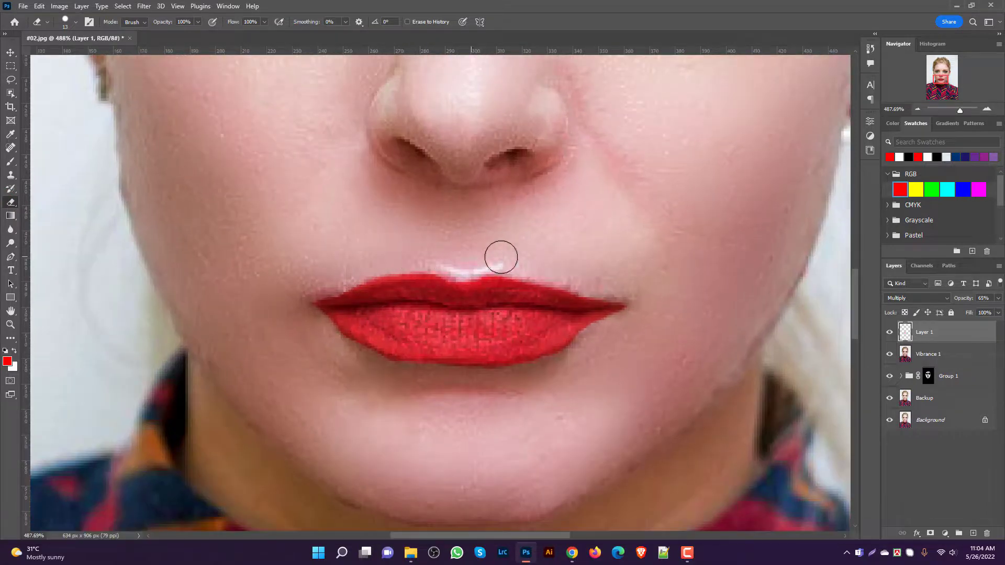
{"action": "mouse_move", "coordinate": [593, 351]}
{"action": "left_mouse_down"}
{"action": "mouse_move", "coordinate": [527, 379]}
{"action": "mouse_move", "coordinate": [419, 384]}
{"action": "mouse_move", "coordinate": [343, 351]}
{"action": "mouse_move", "coordinate": [326, 332]}
{"action": "mouse_move", "coordinate": [314, 330]}
{"action": "mouse_move", "coordinate": [317, 343]}
{"action": "left_mouse_up"}
{"action": "mouse_move", "coordinate": [576, 366]}
{"action": "left_mouse_down"}
{"action": "mouse_move", "coordinate": [556, 374]}
{"action": "mouse_move", "coordinate": [453, 381]}
{"action": "left_mouse_up"}
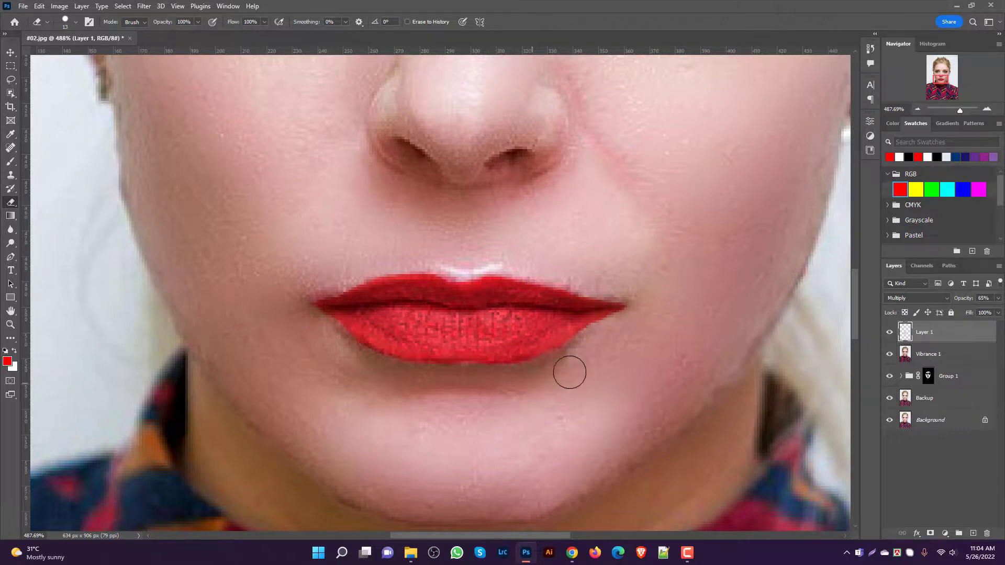
{"action": "scroll", "coordinate": [596, 352], "scroll_direction": "down", "scroll_amount": 1}
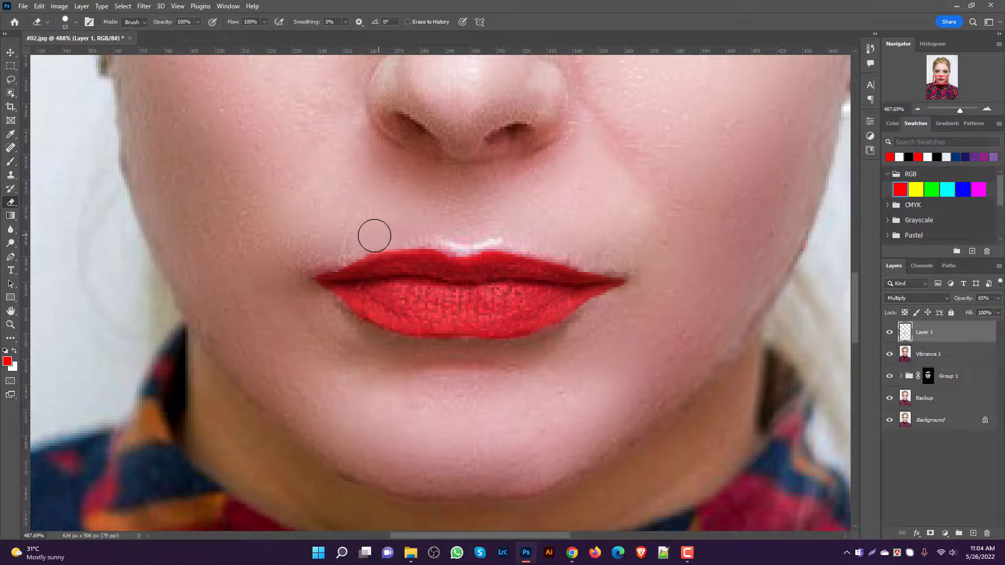
{"action": "left_click", "coordinate": [351, 241]}
Step: Soften the edges of the red lip colour with the Blur tool at 50% strength and set the layer's opacity to 43%
{"action": "left_click", "coordinate": [10, 229]}
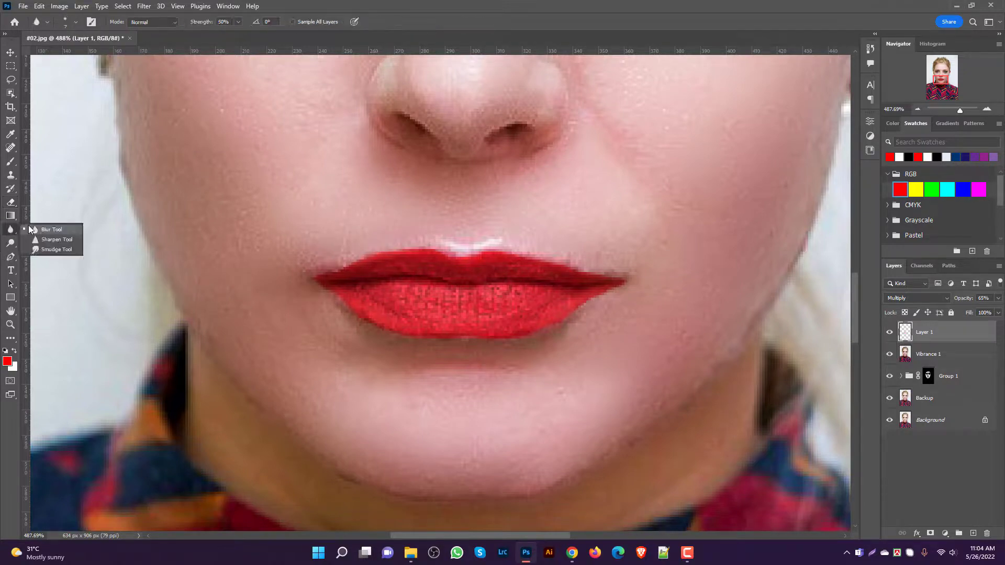
{"action": "left_click", "coordinate": [40, 231]}
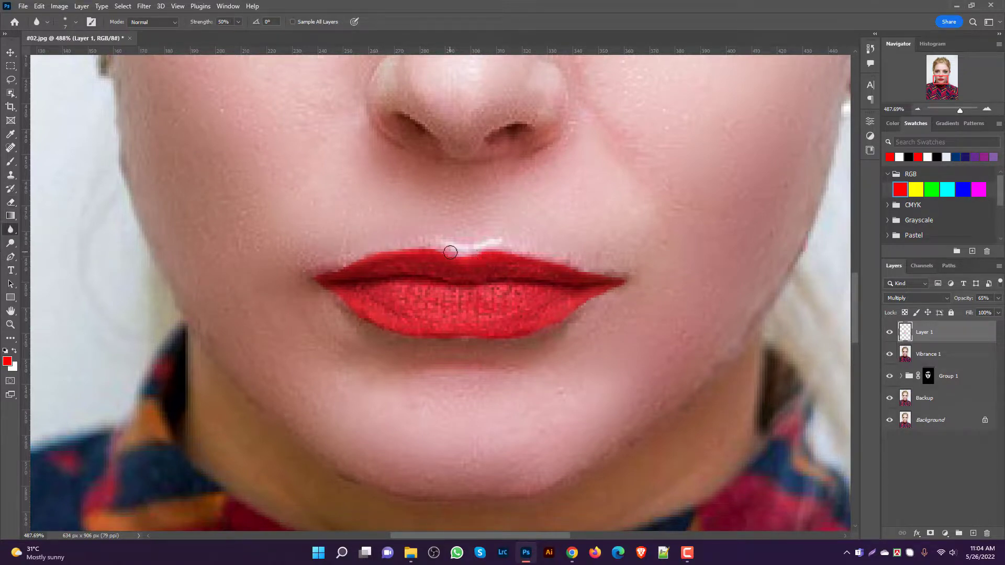
{"action": "mouse_move", "coordinate": [375, 253]}
{"action": "left_mouse_down"}
{"action": "mouse_move", "coordinate": [313, 281]}
{"action": "mouse_move", "coordinate": [401, 332]}
{"action": "mouse_move", "coordinate": [457, 341]}
{"action": "mouse_move", "coordinate": [442, 342]}
{"action": "mouse_move", "coordinate": [537, 337]}
{"action": "mouse_move", "coordinate": [637, 282]}
{"action": "mouse_move", "coordinate": [468, 245]}
{"action": "mouse_move", "coordinate": [392, 251]}
{"action": "mouse_move", "coordinate": [314, 275]}
{"action": "mouse_move", "coordinate": [365, 322]}
{"action": "mouse_move", "coordinate": [399, 334]}
{"action": "mouse_move", "coordinate": [528, 323]}
{"action": "mouse_move", "coordinate": [630, 284]}
{"action": "left_mouse_up"}
{"action": "type", "text": "43"}
{"action": "key", "text": "Return"}
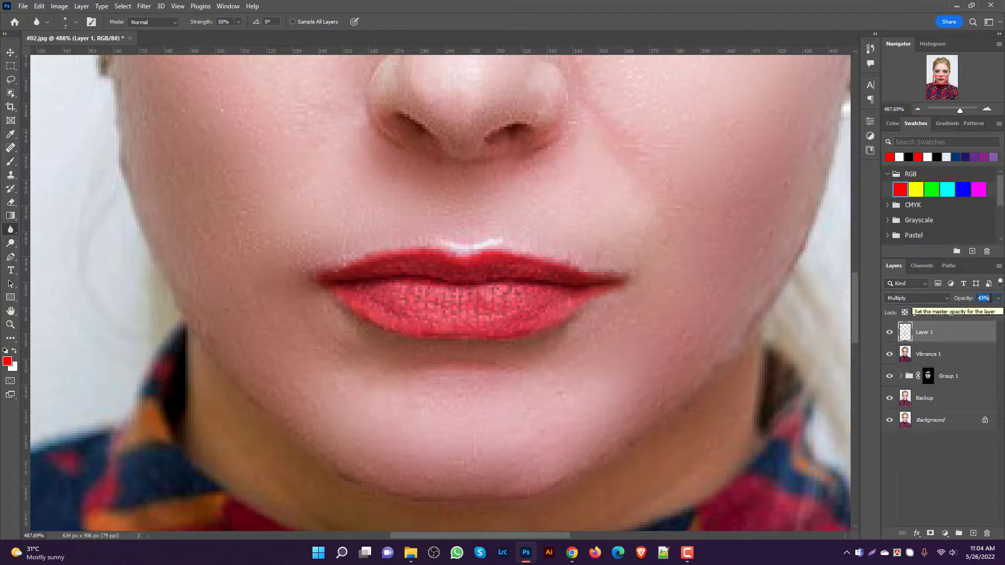
{"action": "key", "text": "v"}
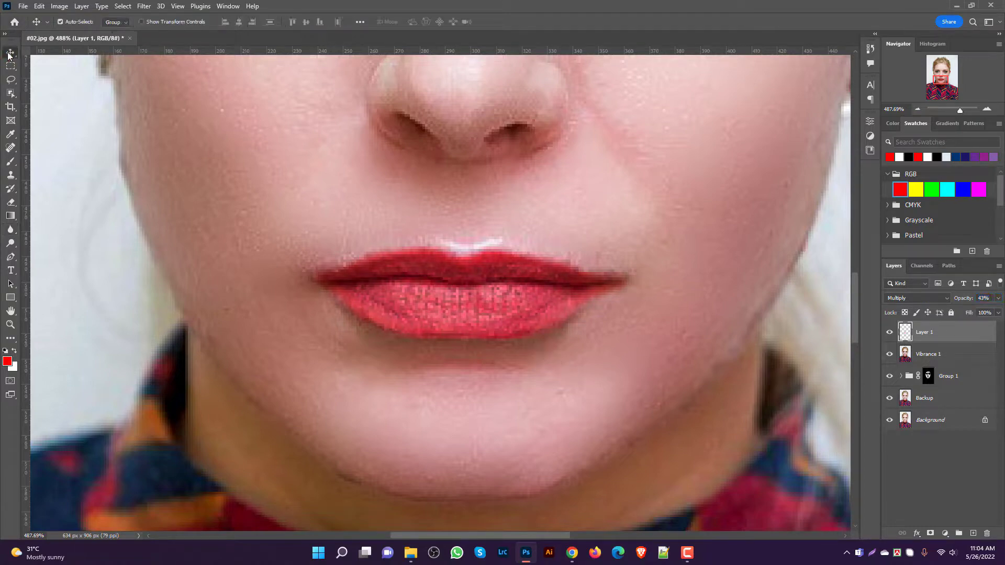
Step: Shift the lip layer's colour towards pink with a Hue/Saturation adjustment, setting the hue to -23
{"action": "key", "text": "ctrl+0"}
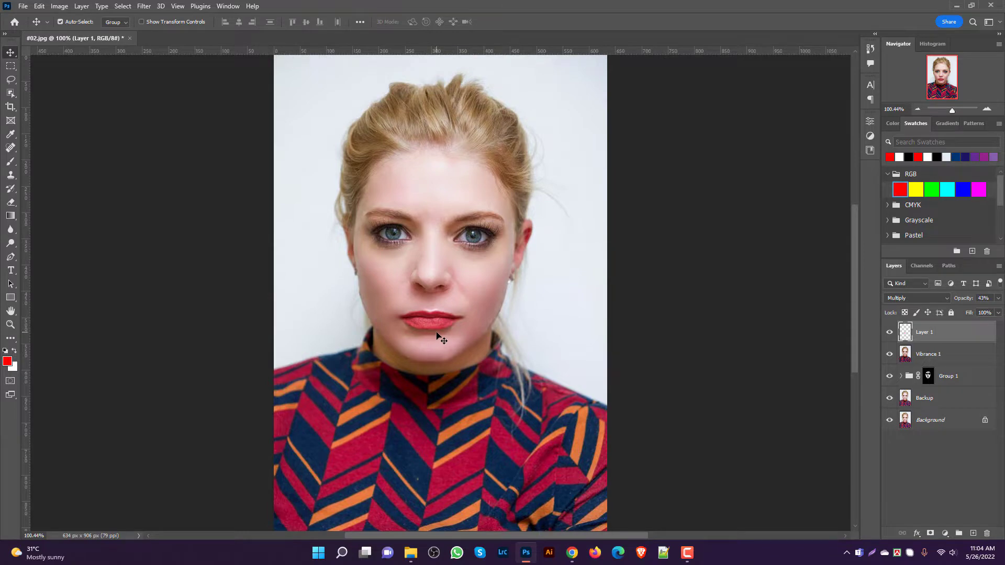
{"action": "key", "text": "ctrl+u"}
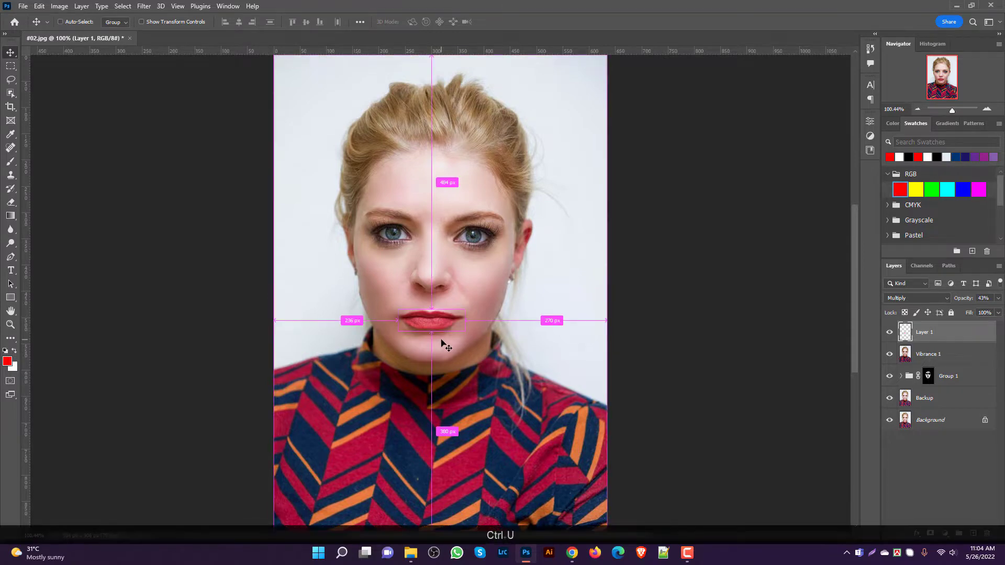
{"action": "left_click_drag", "start_coordinate": [702, 203], "coordinate": [754, 197]}
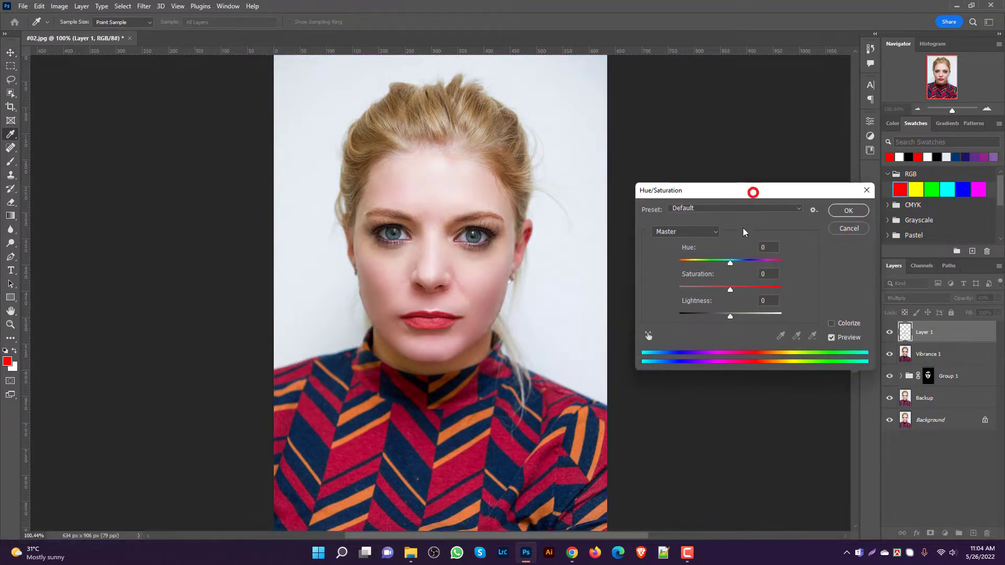
{"action": "left_click_drag", "start_coordinate": [732, 264], "coordinate": [718, 262]}
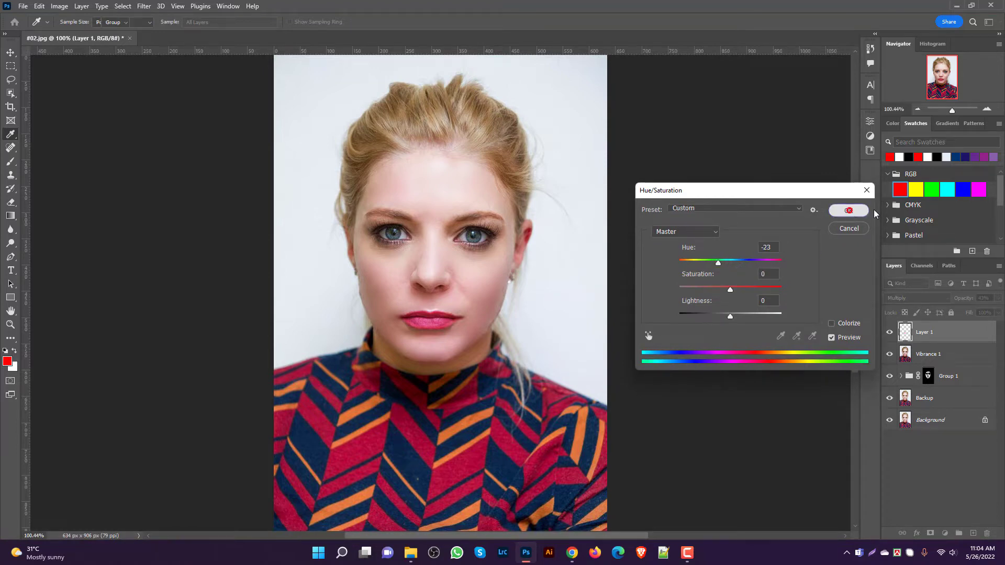
{"action": "left_click", "coordinate": [848, 210]}
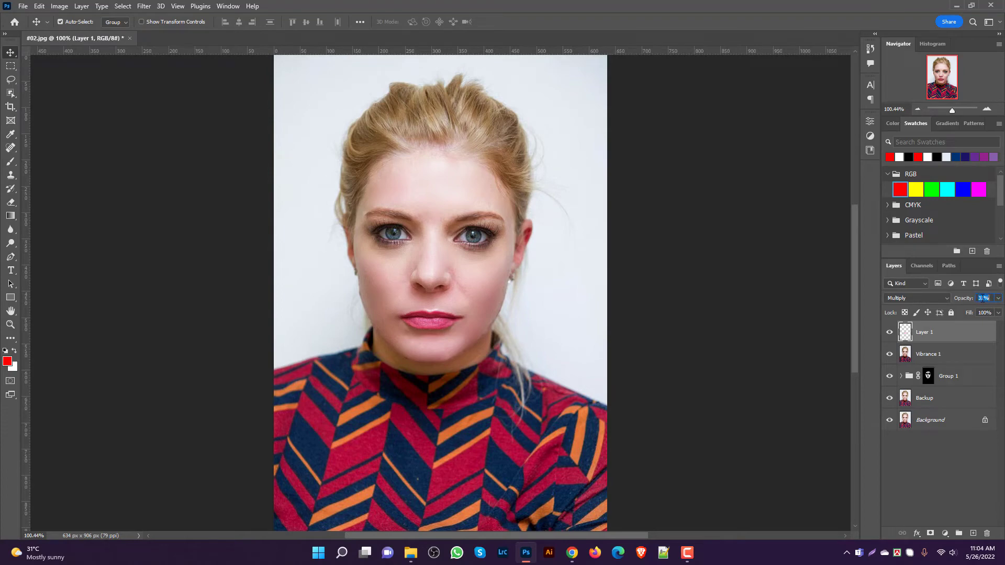